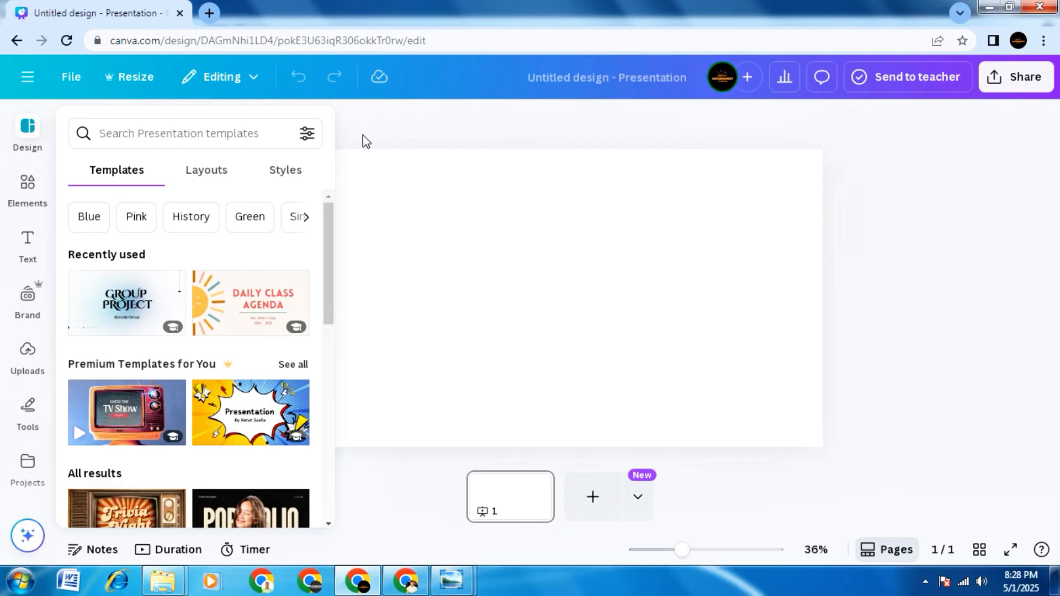
Add a default heading and a default subheading text box to the blank slide
left_click(26, 250)
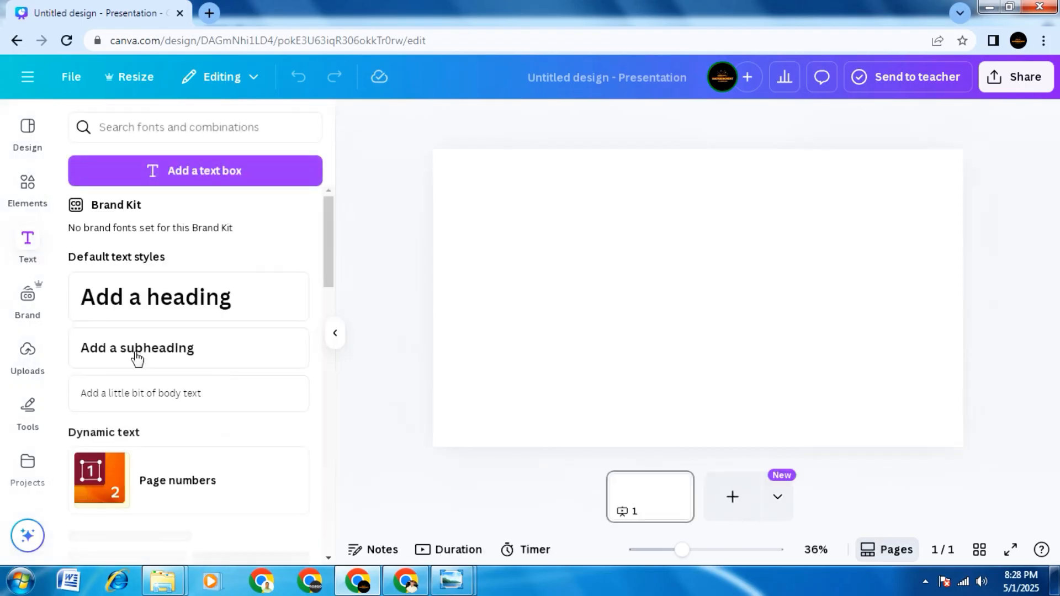
left_click(174, 305)
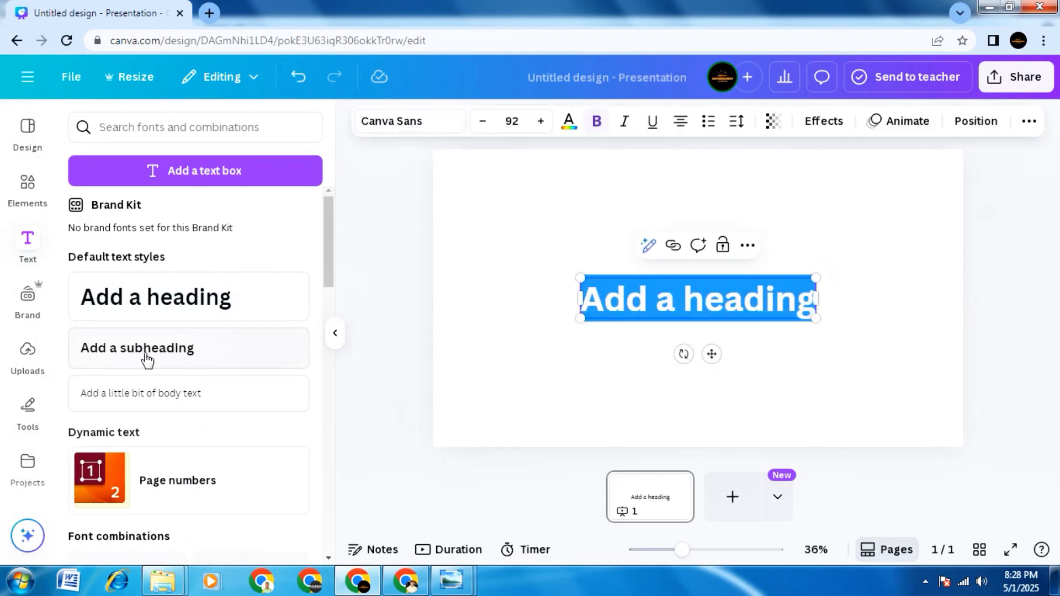
left_click(184, 361)
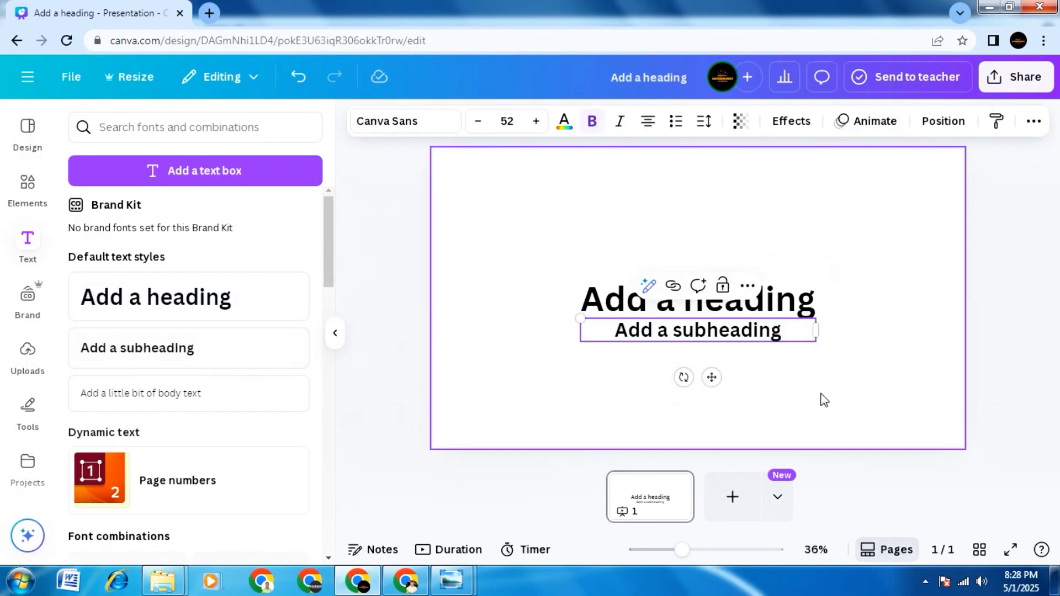
Move the heading up near the slide's upper edge and place the subheading a short distance beneath it
left_click(782, 311)
left_click_drag(711, 354, 710, 267)
left_click(718, 331)
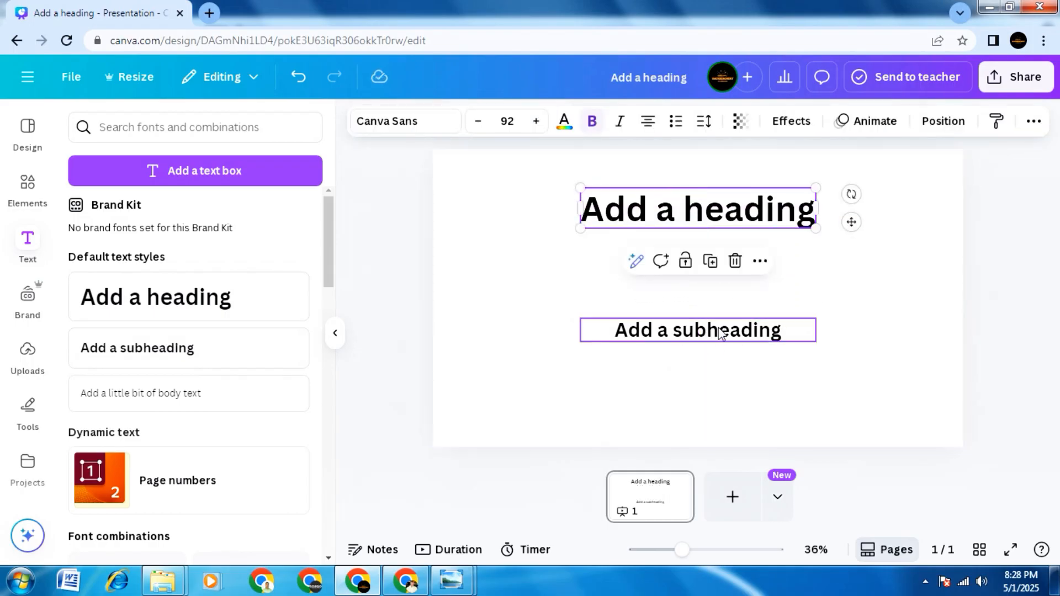
left_click_drag(711, 377, 707, 327)
left_click(804, 358)
Replace the heading's placeholder text with "Bangladesh"
left_click(720, 212)
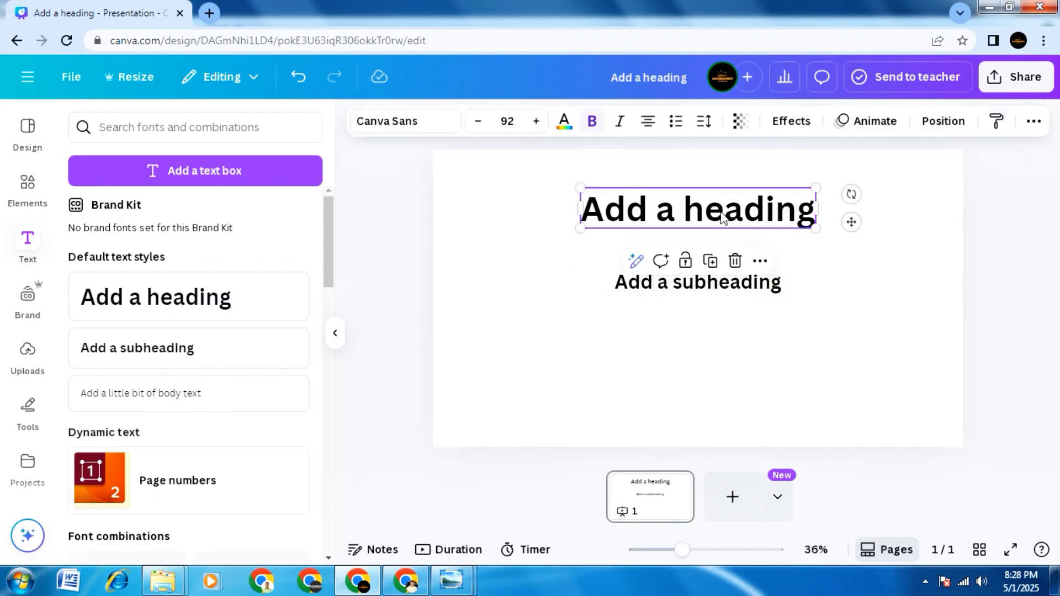
left_click(721, 211)
type("Ban")
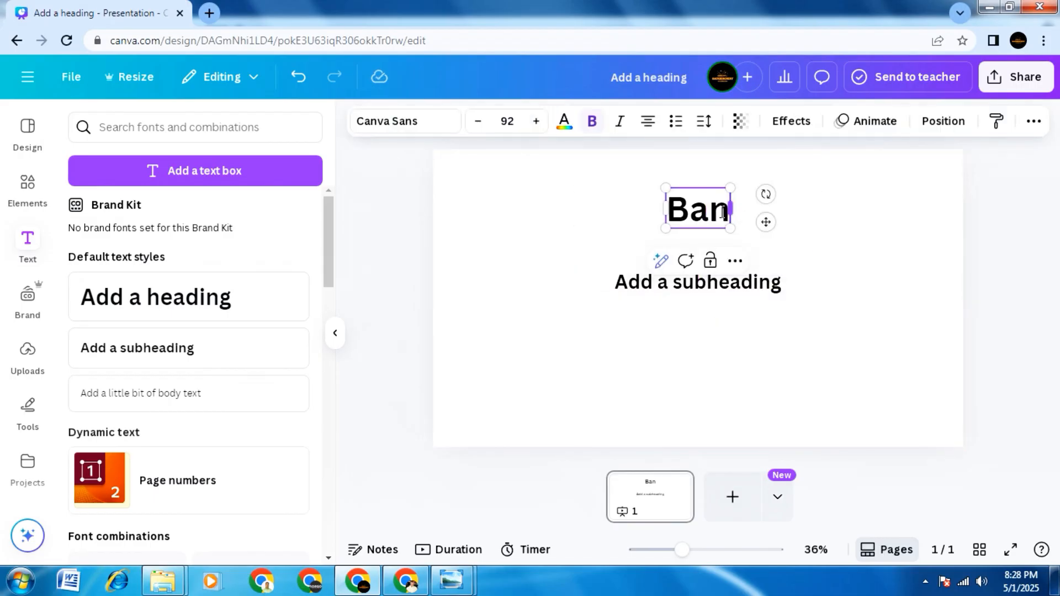
type("gladesh")
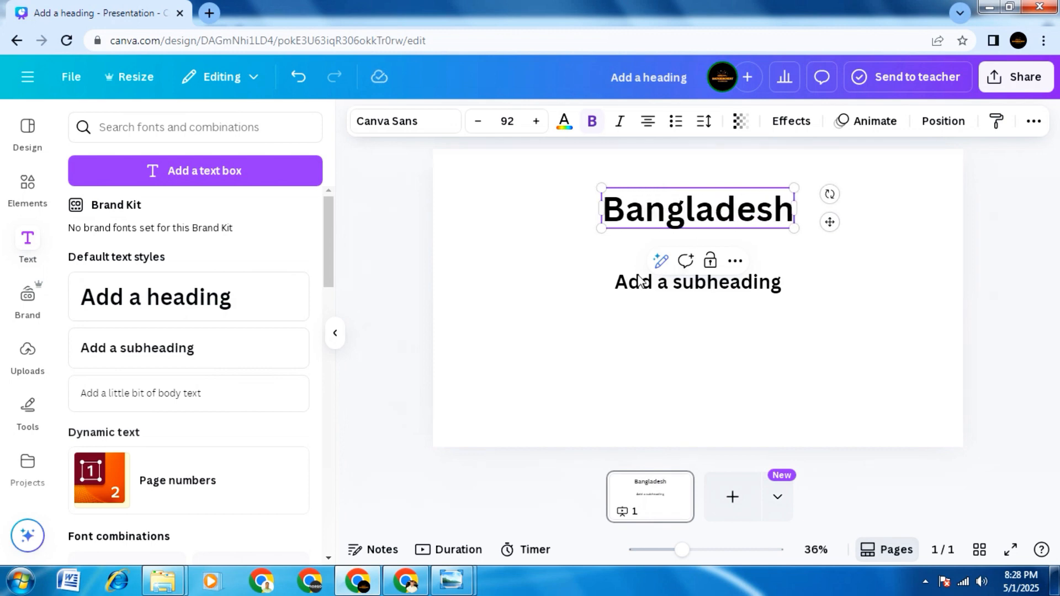
left_click(575, 316)
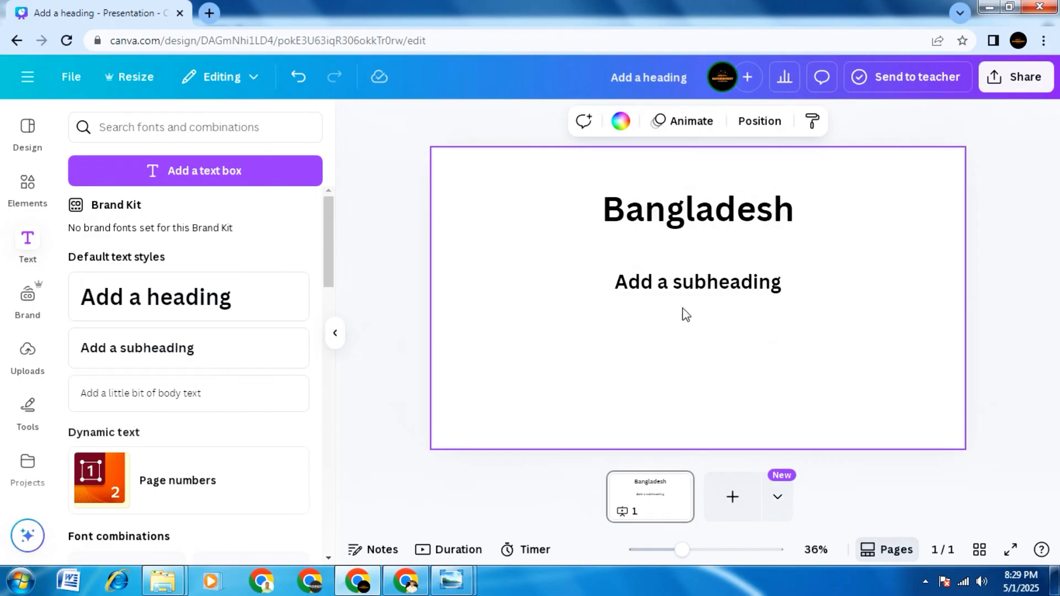
Search Google in a new browser tab for "Tell me something about Bangladesh"
left_click(690, 286)
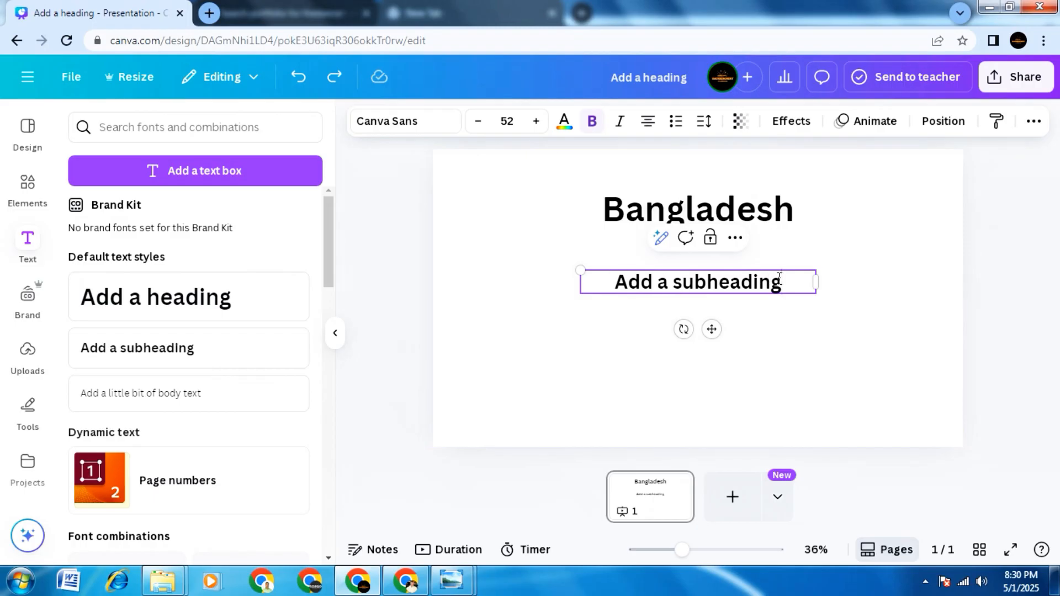
left_click(210, 12)
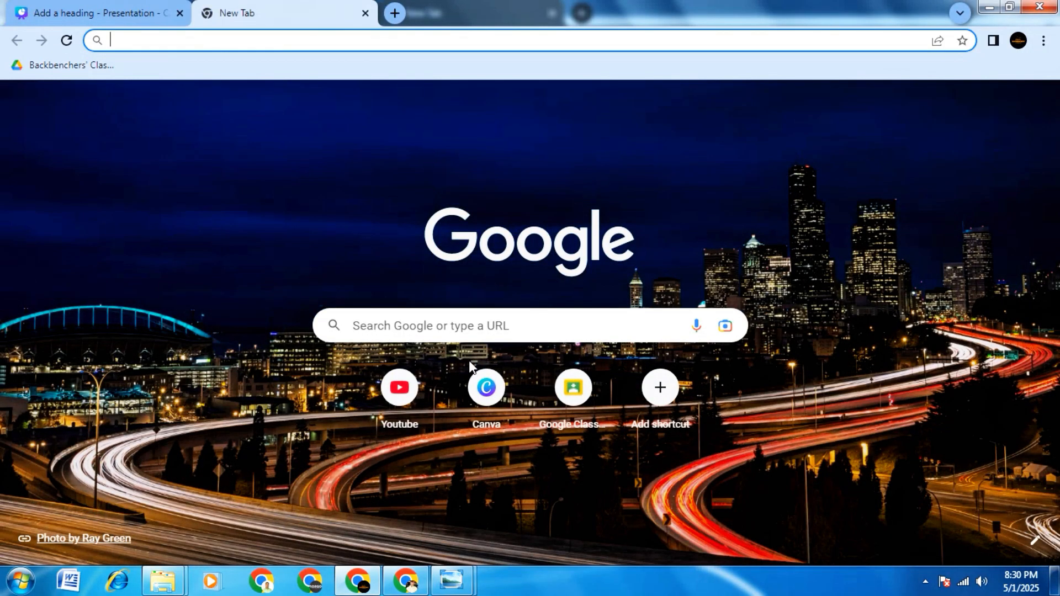
left_click(493, 325)
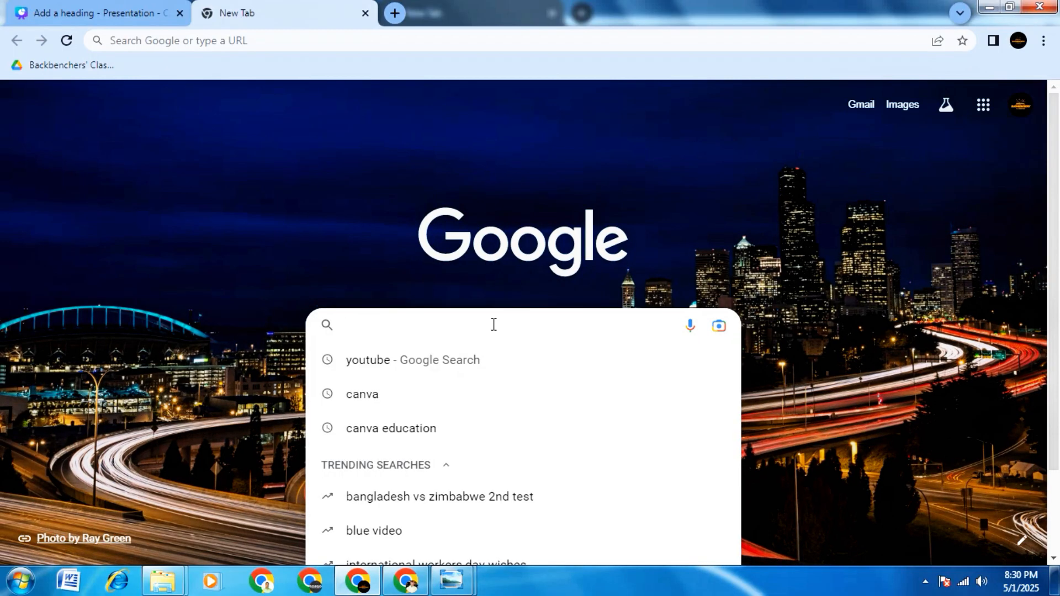
type("Te")
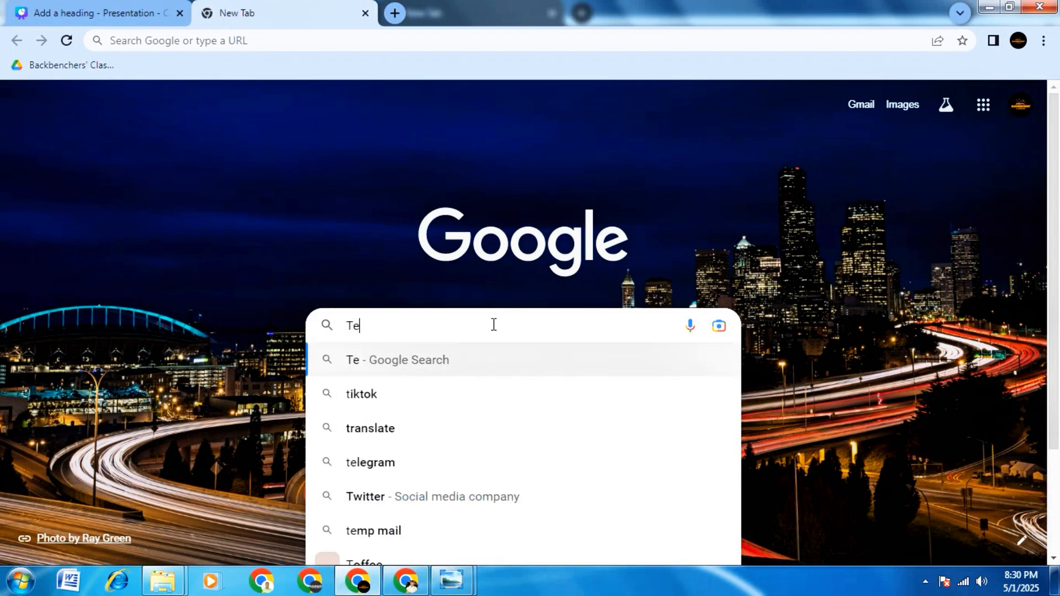
type("ll me so")
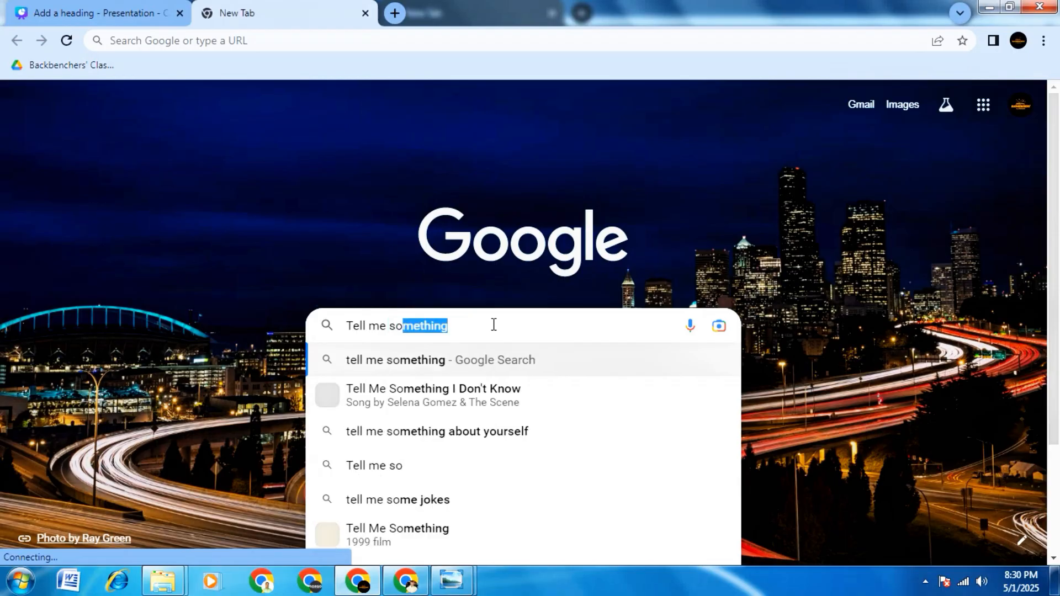
type("mething")
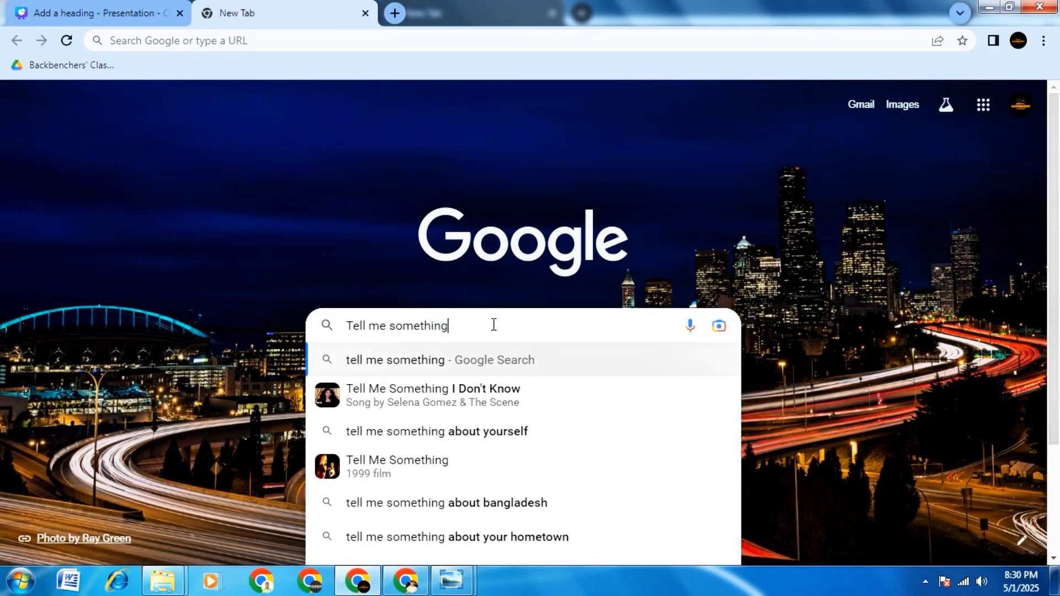
type(" about ")
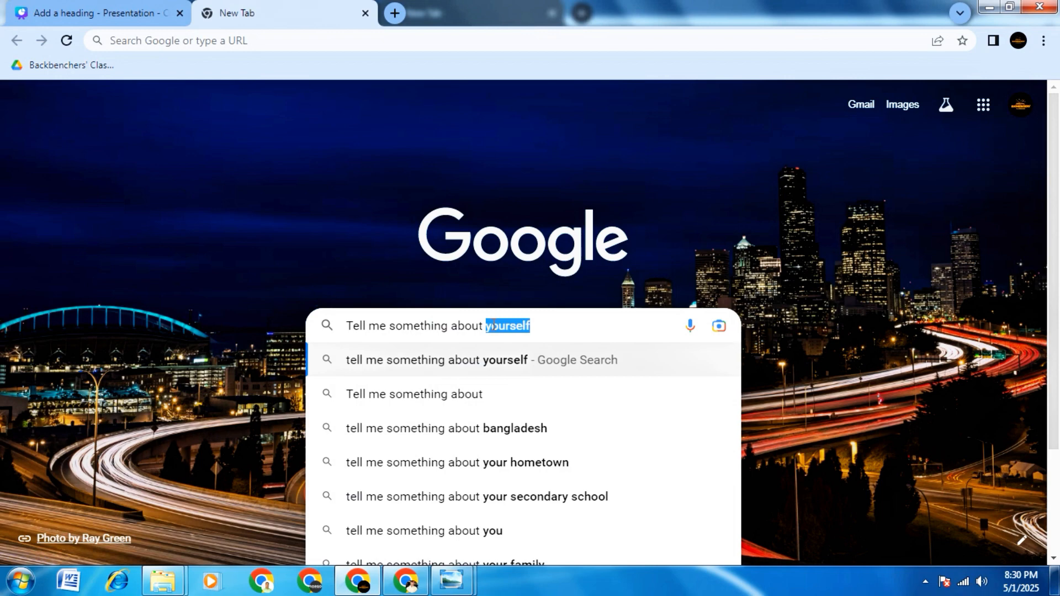
type("Banglade")
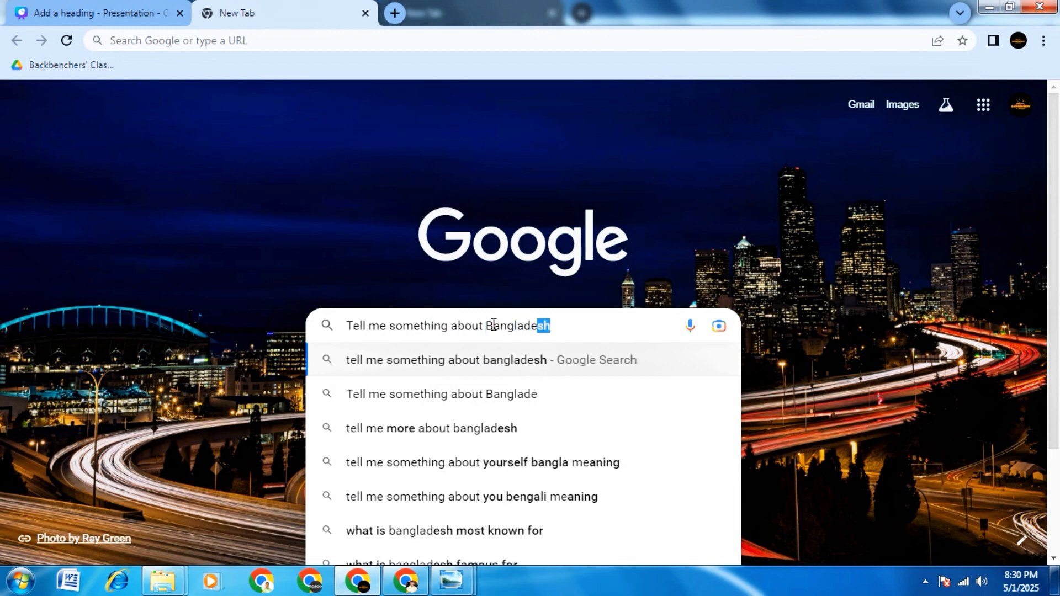
type("sh")
key("Return")
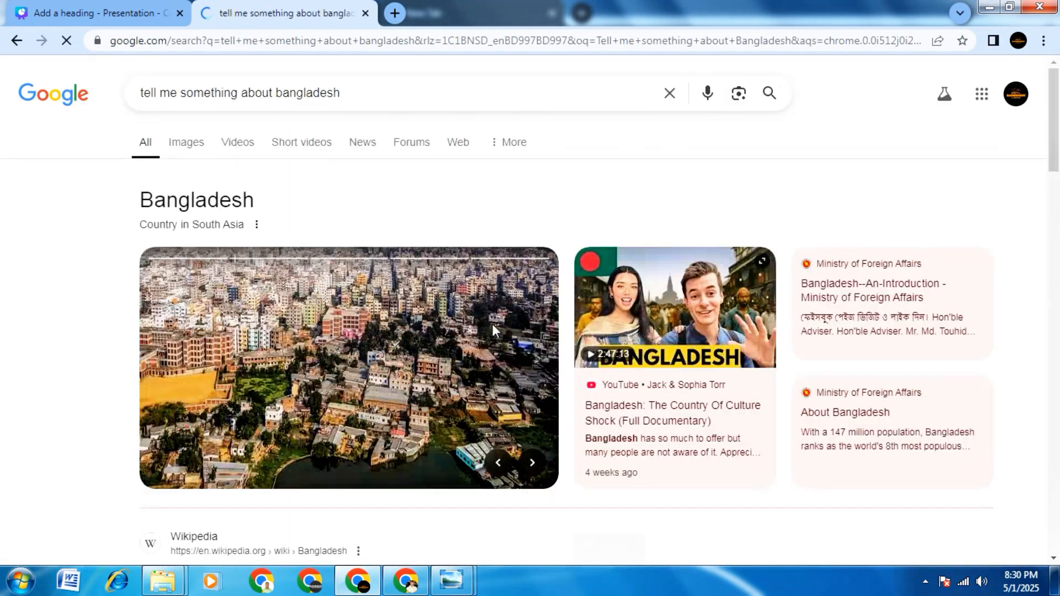
Open the Wikipedia article on Bangladesh from the search results and copy its whole first introductory paragraph
scroll(572, 333, "down", 3)
scroll(572, 333, "down", 5)
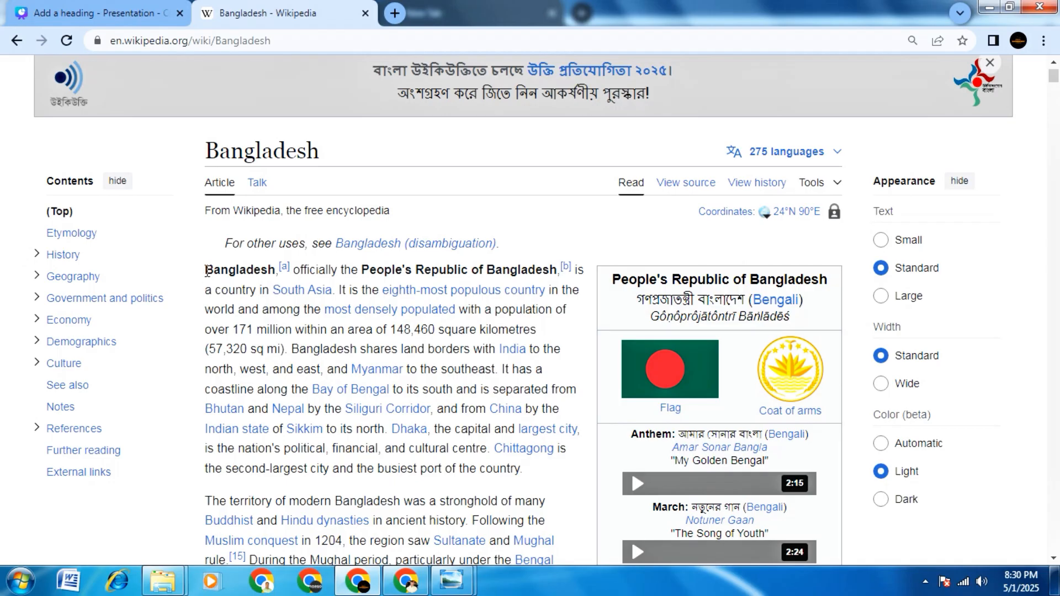
left_click_drag(204, 270, 529, 469)
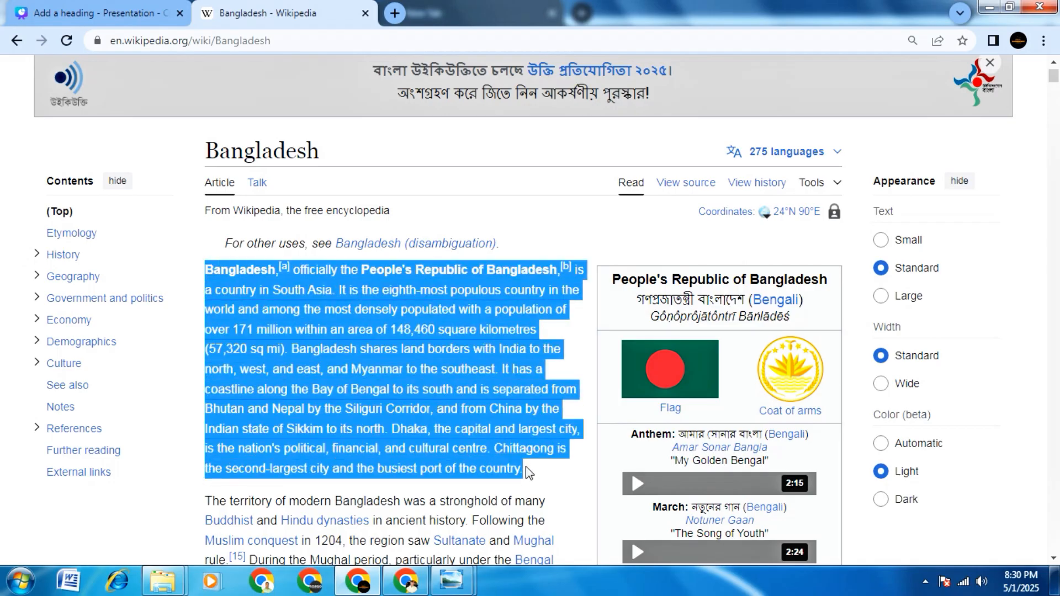
right_click(417, 352)
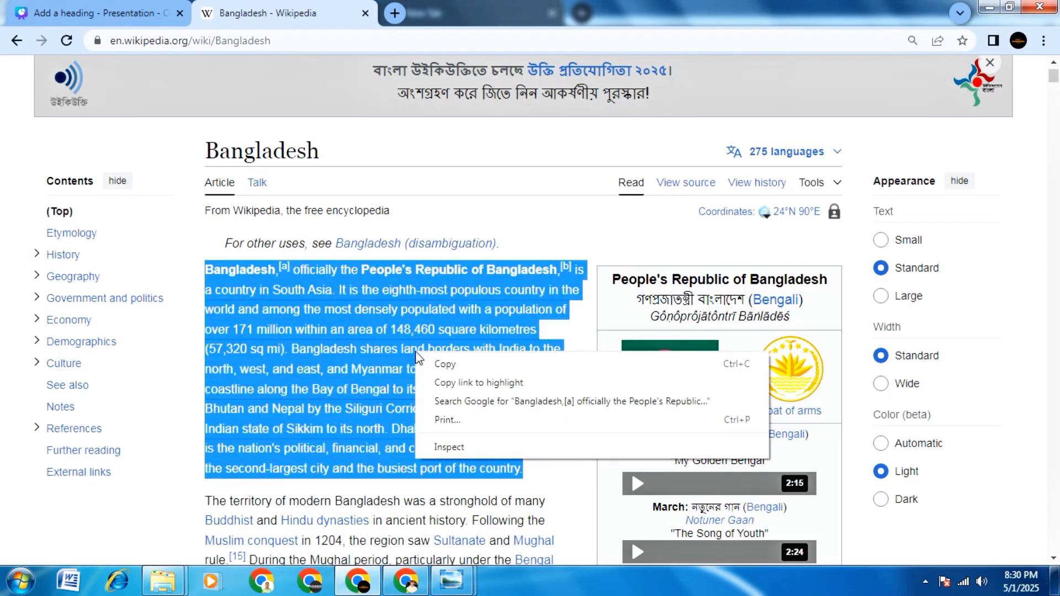
left_click(451, 365)
Return to the Canva presentation and replace the subheading's placeholder text with the copied paragraph
left_click(96, 7)
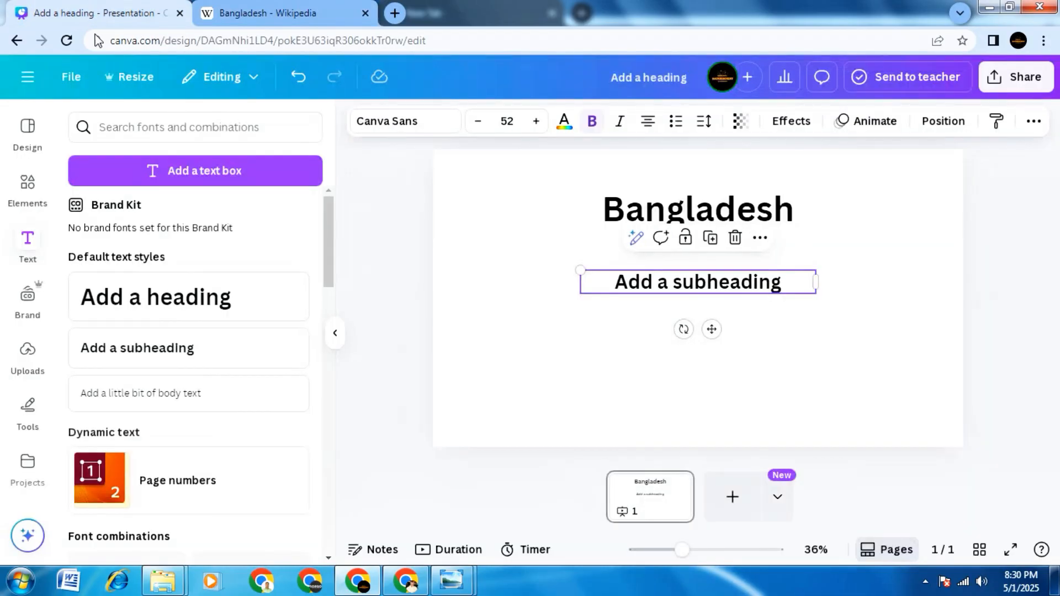
double_click(702, 287)
right_click(708, 280)
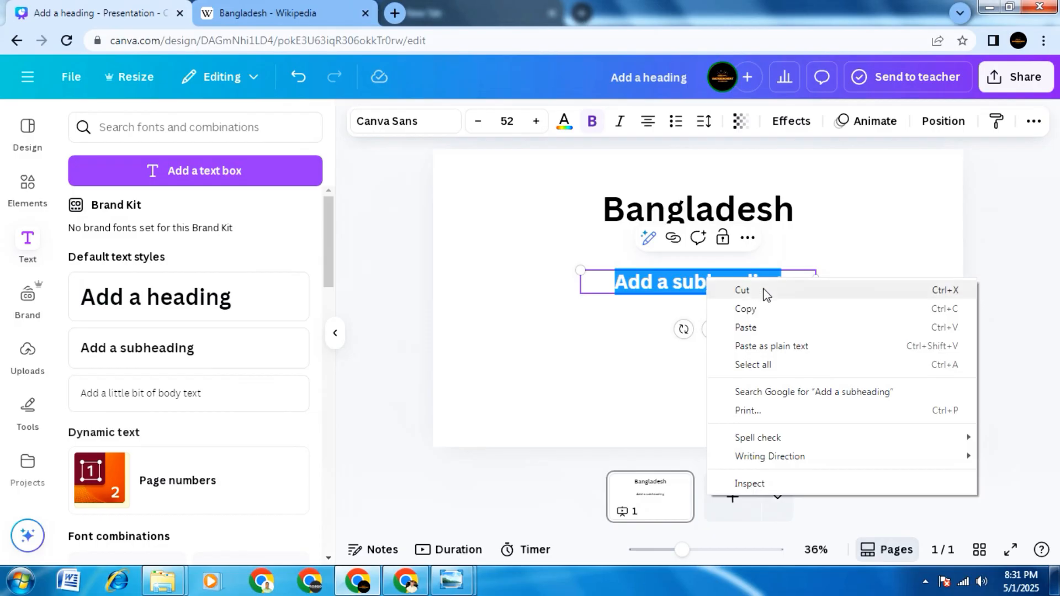
left_click(749, 328)
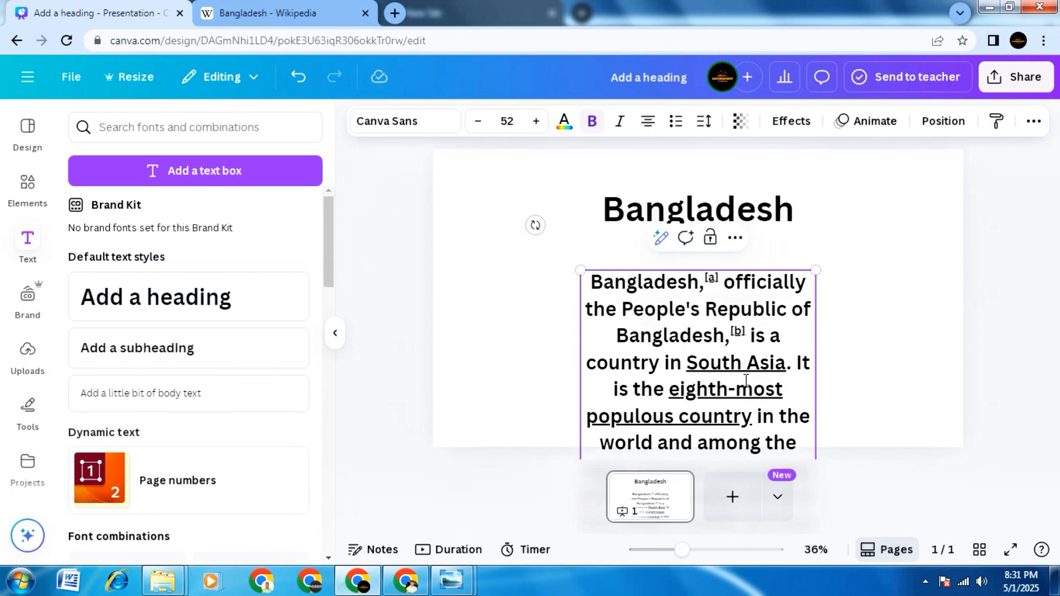
Set the pasted paragraph's font size to 20
left_click(518, 123)
type("20")
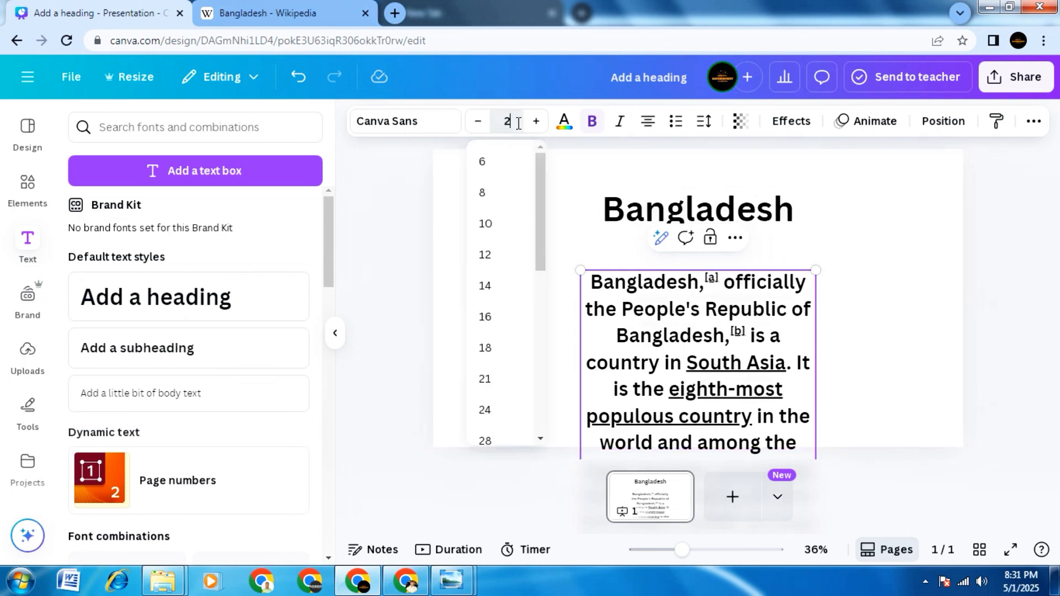
key("Return")
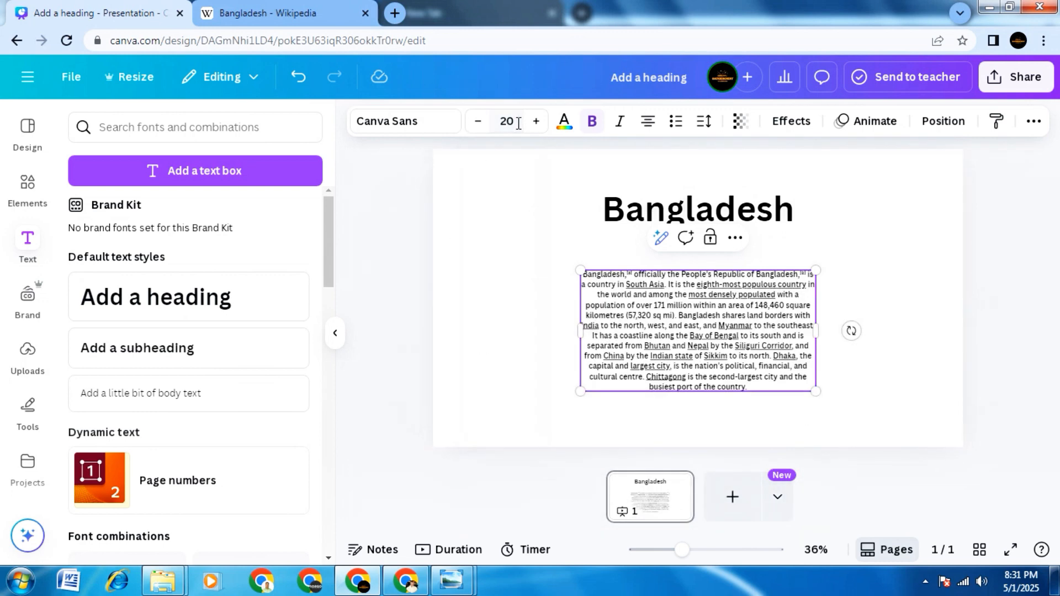
Set the pasted paragraph's font size to 30
left_click(518, 120)
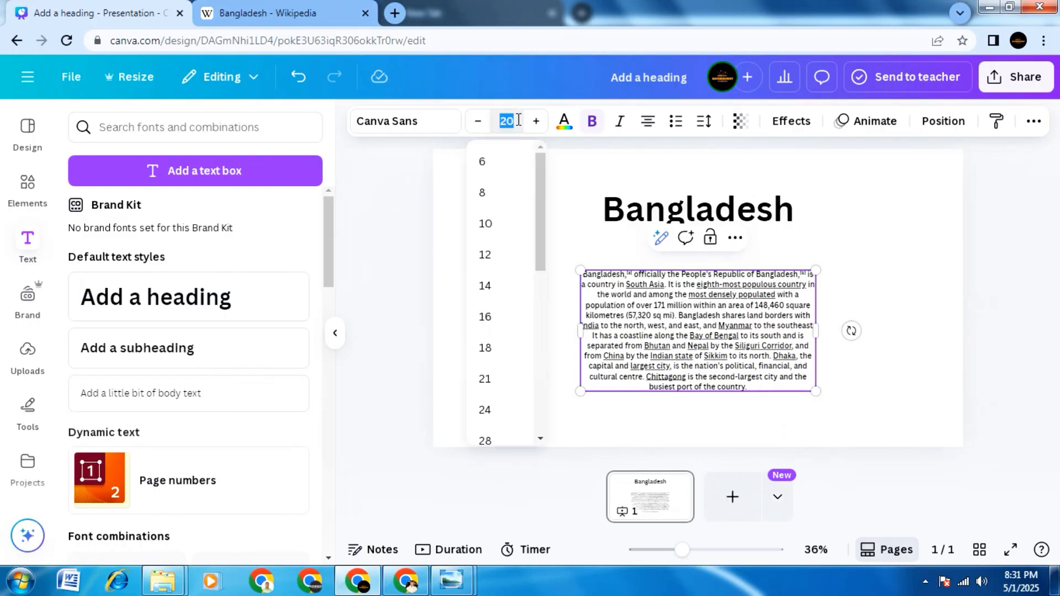
type("30")
key("Return")
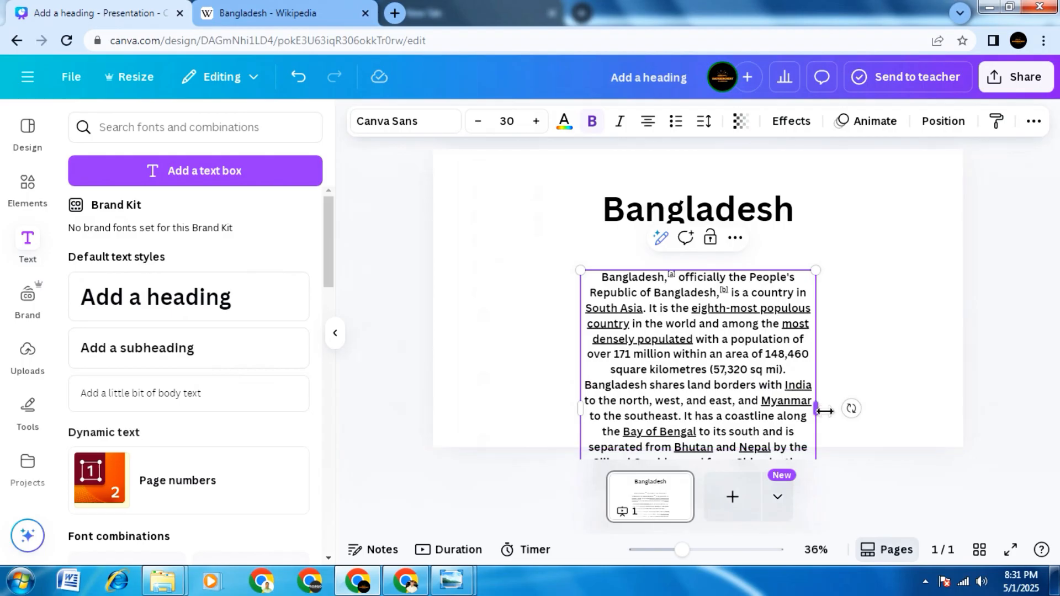
Widen the paragraph's text box on both sides to nearly the slide's width and centre it closer beneath the heading
left_click_drag(825, 406, 954, 387)
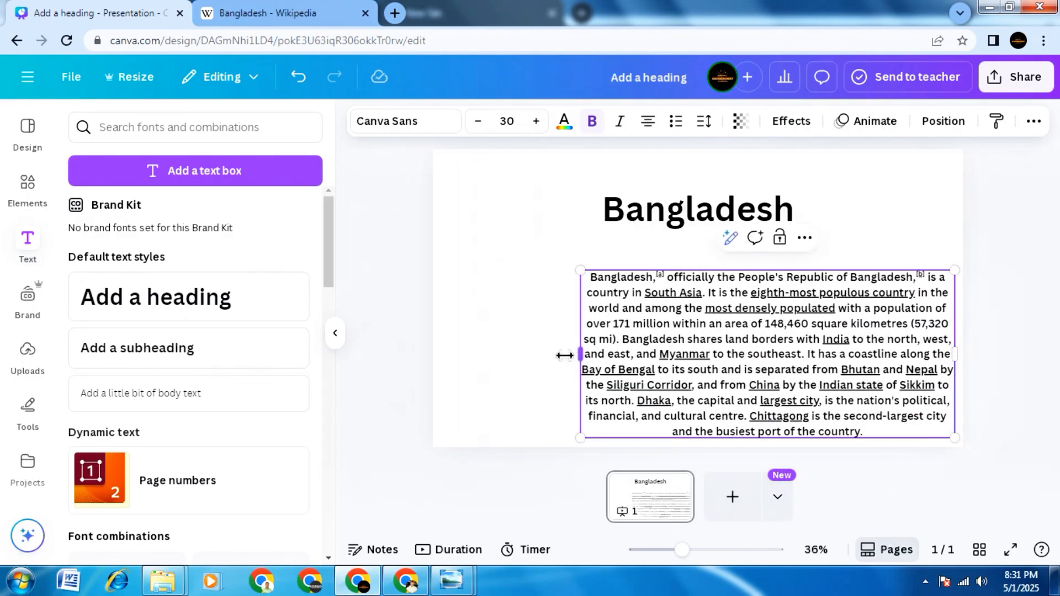
left_click_drag(581, 357, 463, 348)
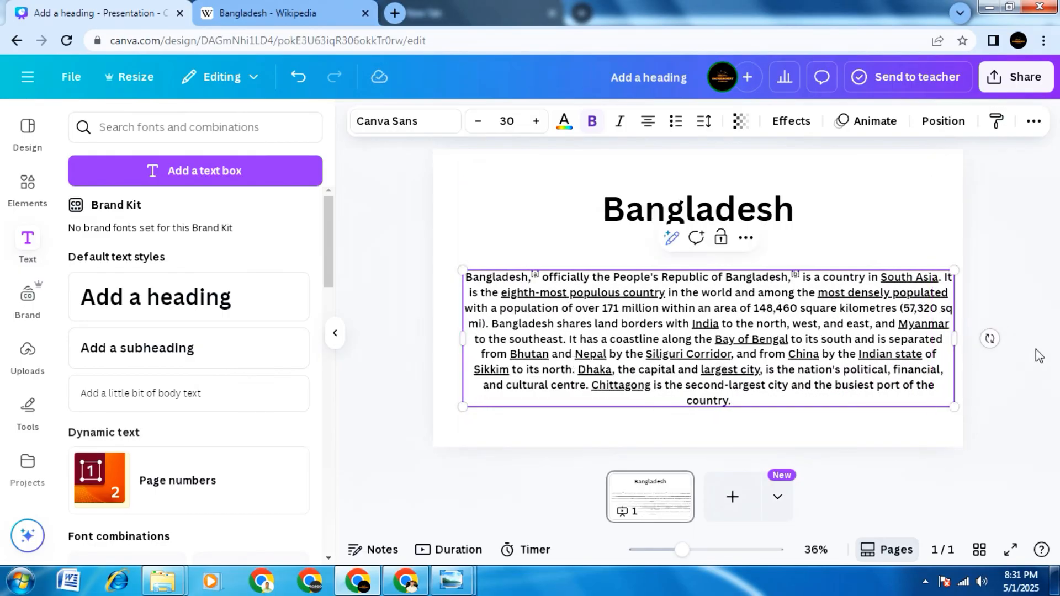
mouse_move(771, 347)
left_mouse_down()
mouse_move(746, 344)
mouse_move(767, 329)
left_mouse_up()
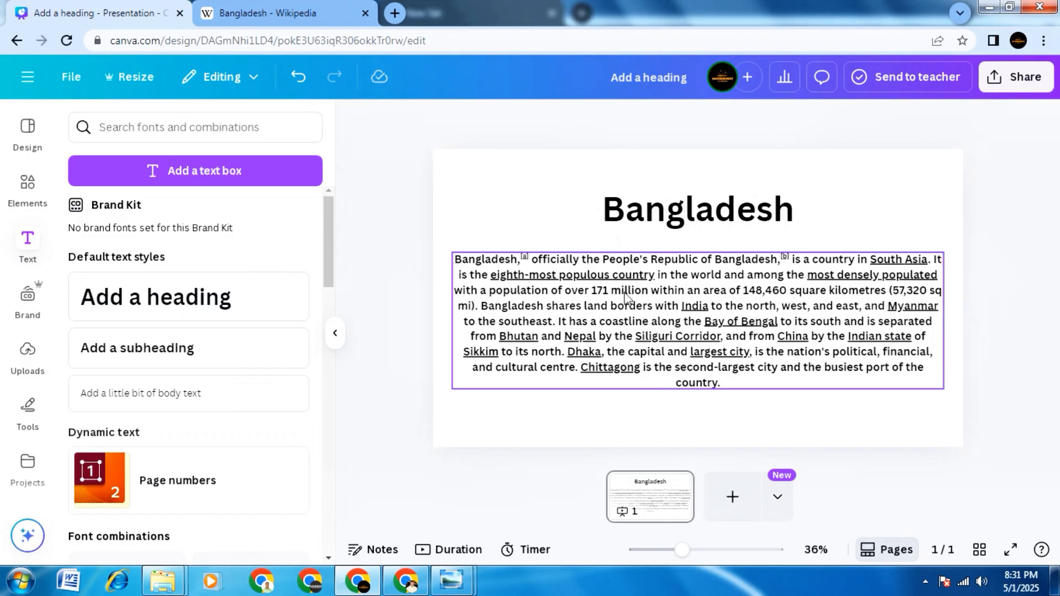
Remove the bold formatting from the entire paragraph
left_click(552, 291)
triple_click(598, 306)
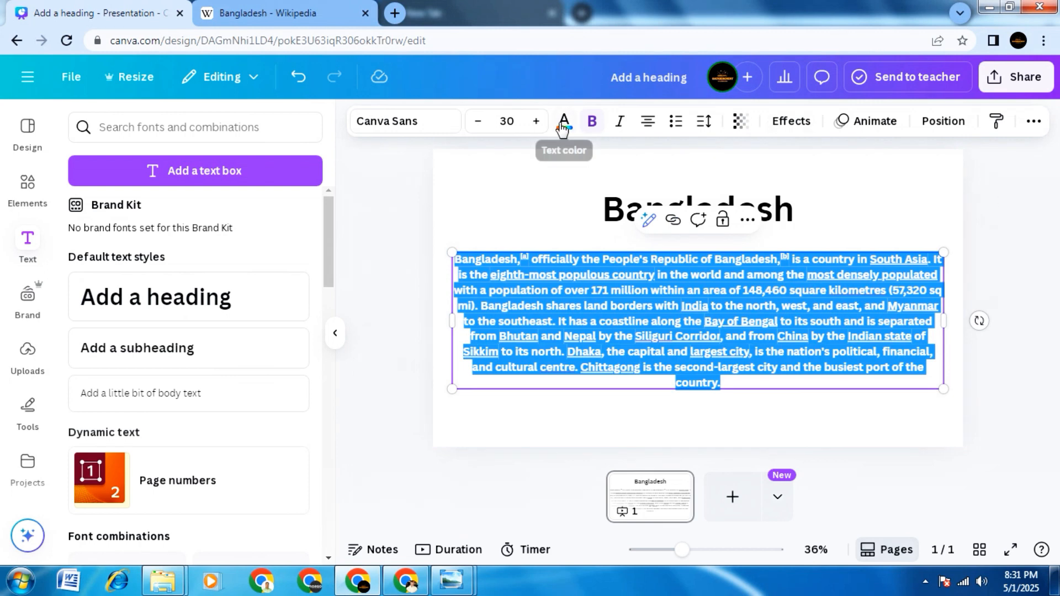
left_click(591, 123)
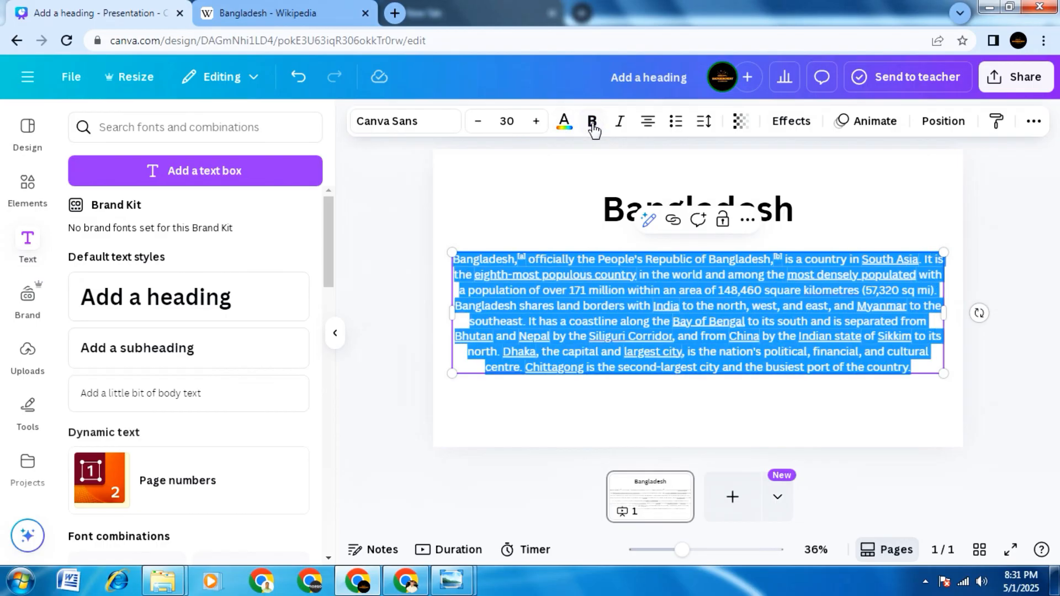
left_click(385, 215)
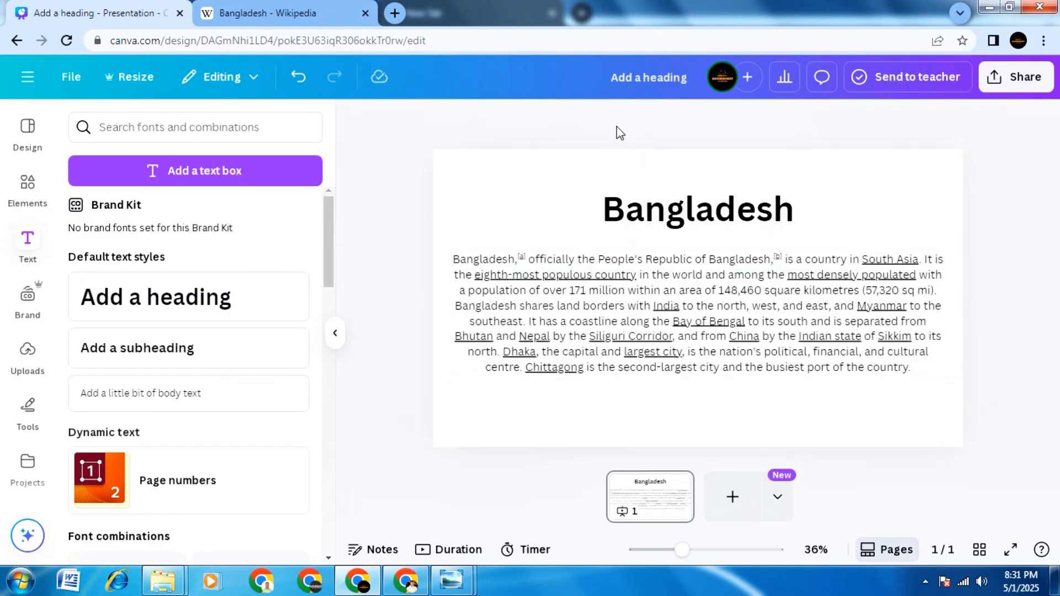
Left-align the entire descriptive paragraph
left_click(674, 280)
double_click(680, 290)
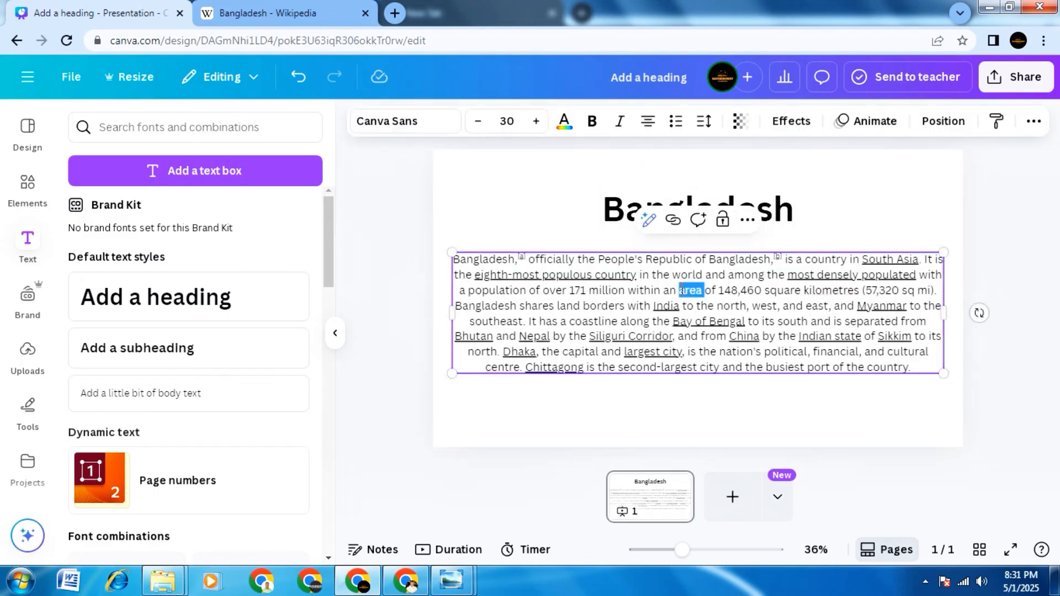
triple_click(681, 289)
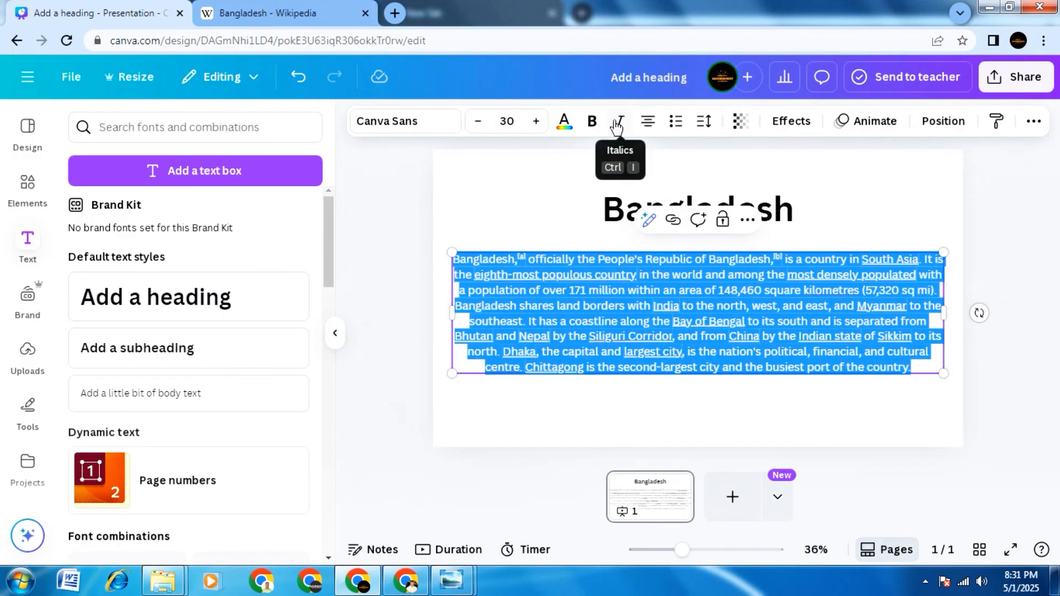
left_click(649, 128)
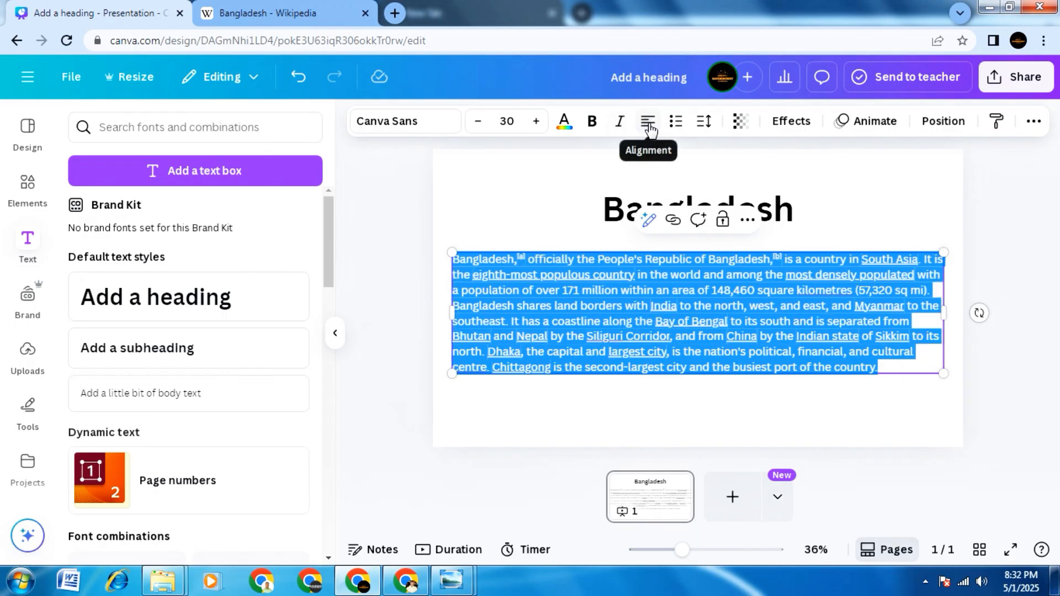
left_click(403, 264)
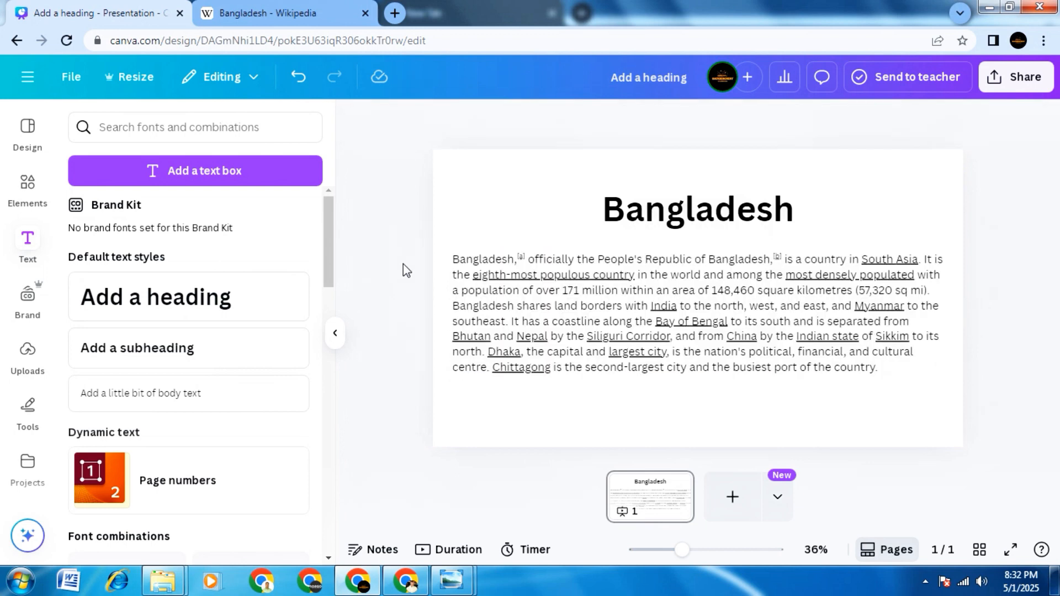
Change the whole paragraph's alignment through centred and right-aligned to justified
left_click(709, 295)
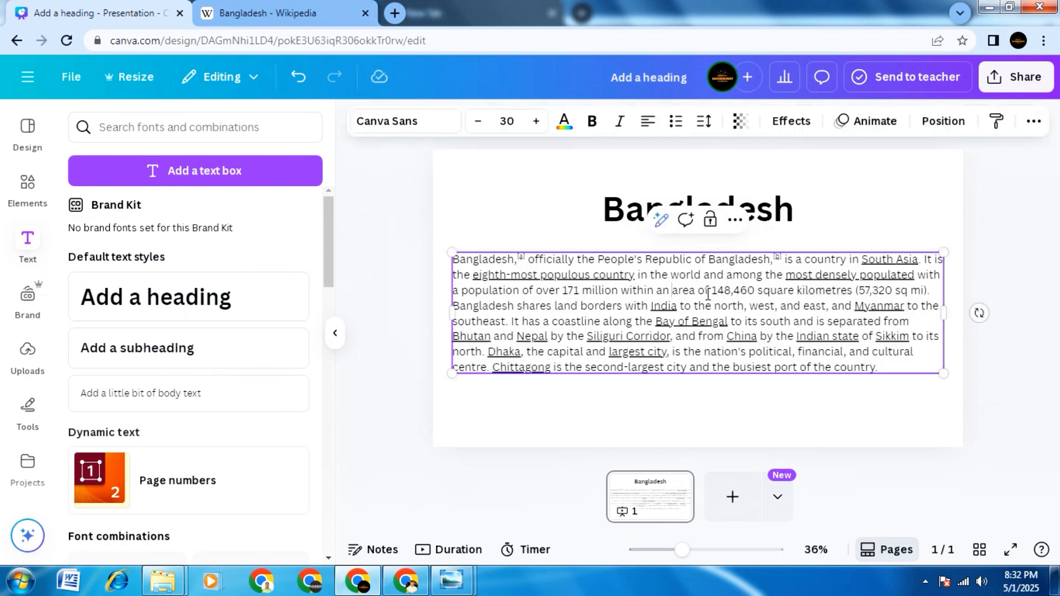
key("ctrl+a")
left_click(650, 124)
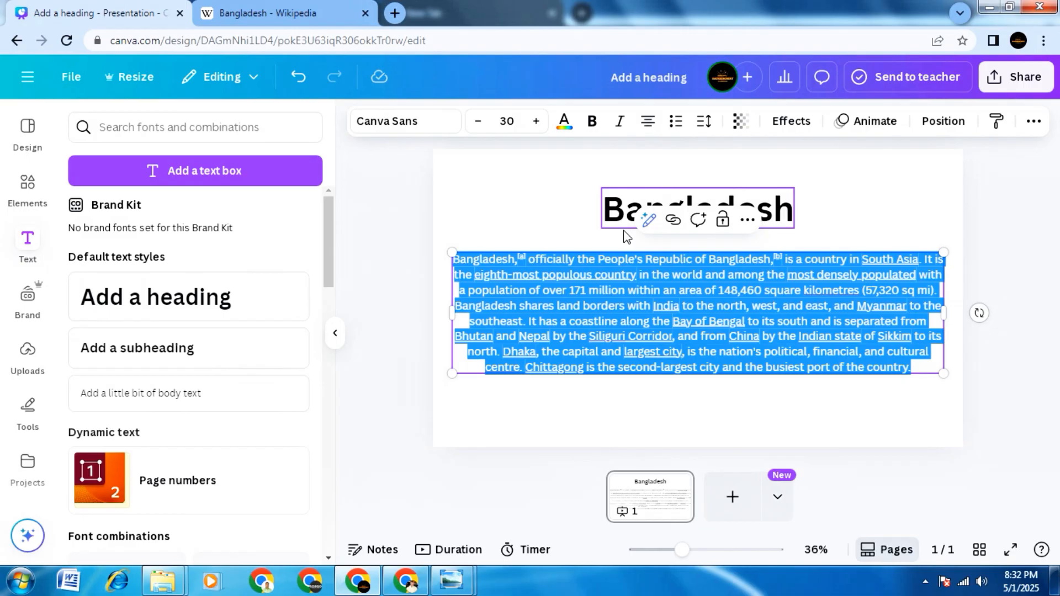
left_click(650, 123)
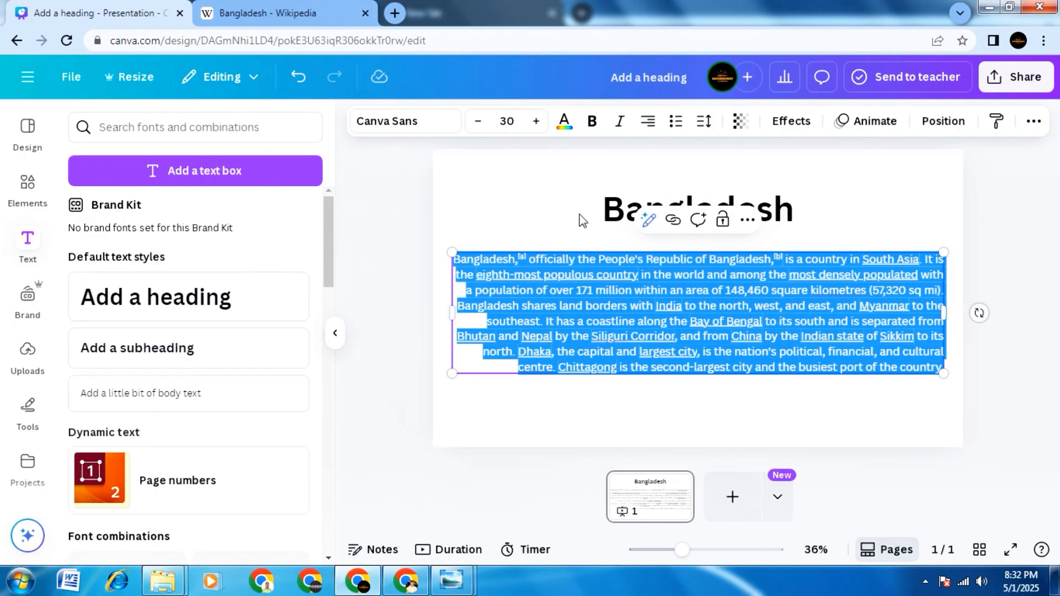
left_click(648, 122)
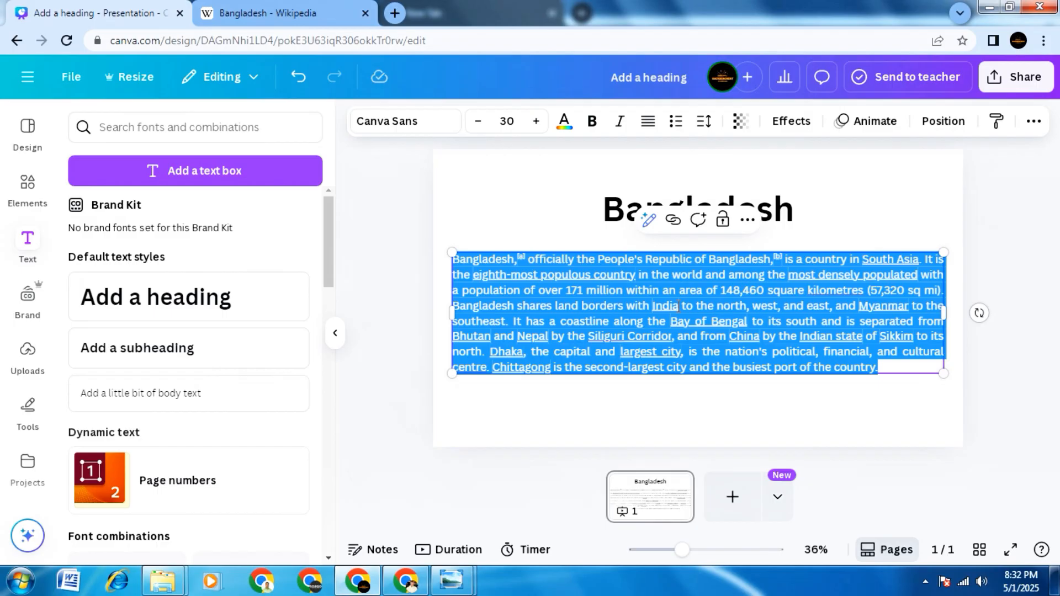
left_click(373, 242)
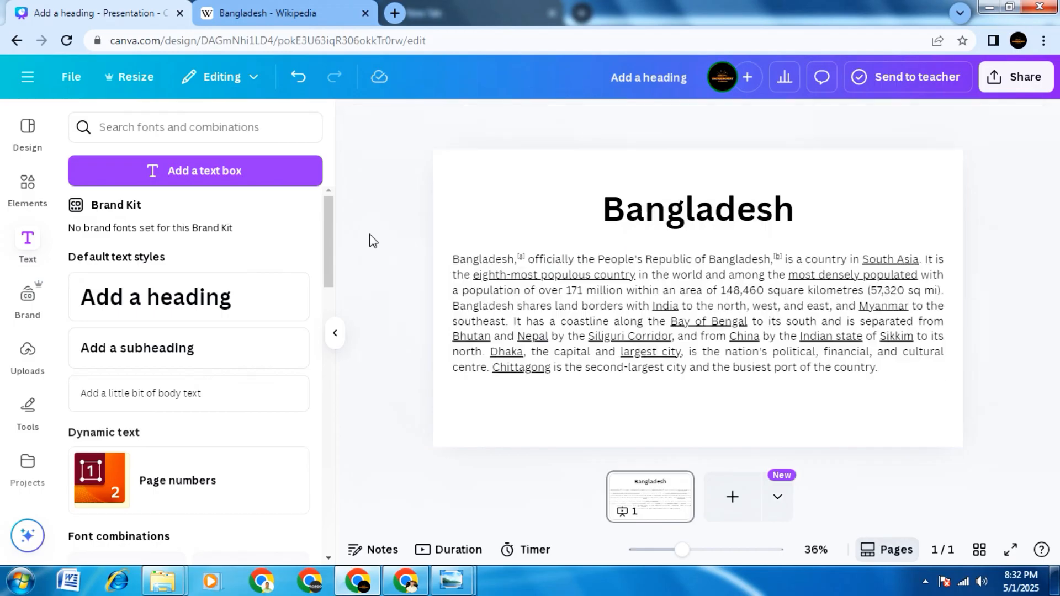
Try a letter spacing of 63 on the whole paragraph, restoring letter spacing to 0 and keeping line spacing at 1.4
left_click(753, 312)
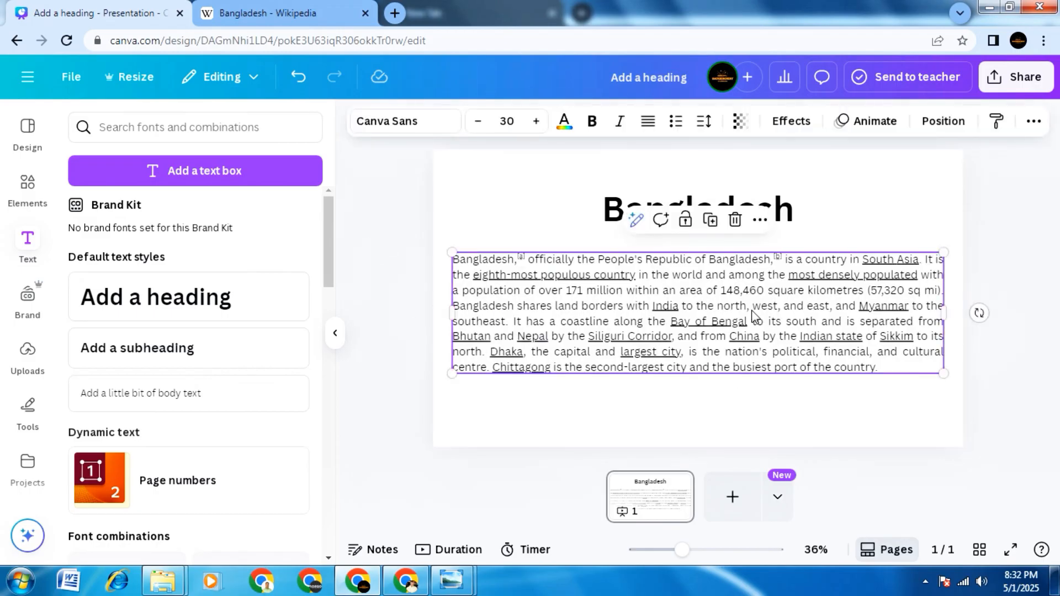
double_click(753, 311)
left_click(753, 311)
double_click(753, 311)
triple_click(753, 311)
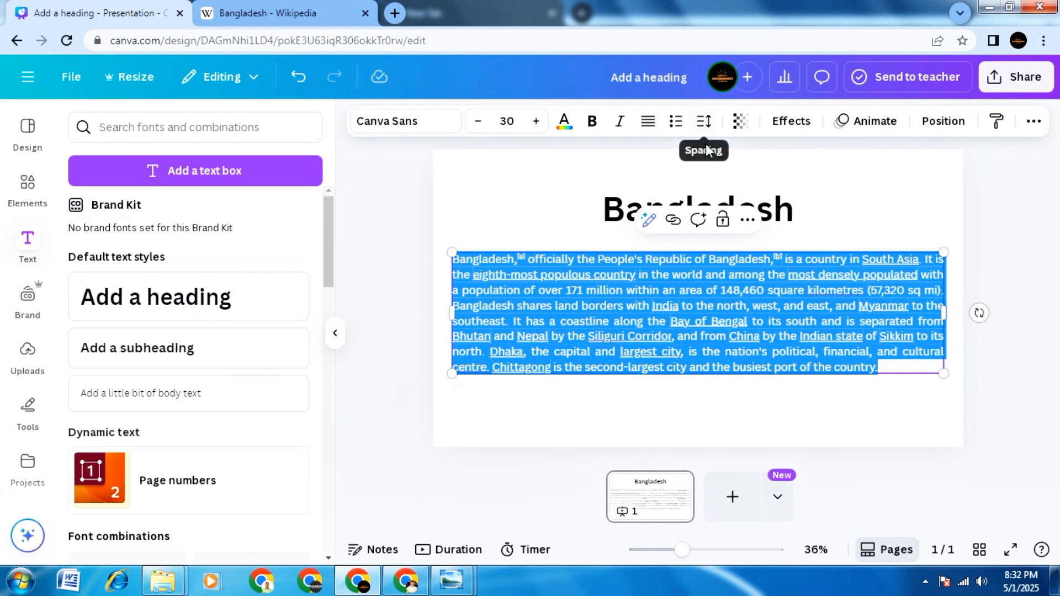
left_click(705, 124)
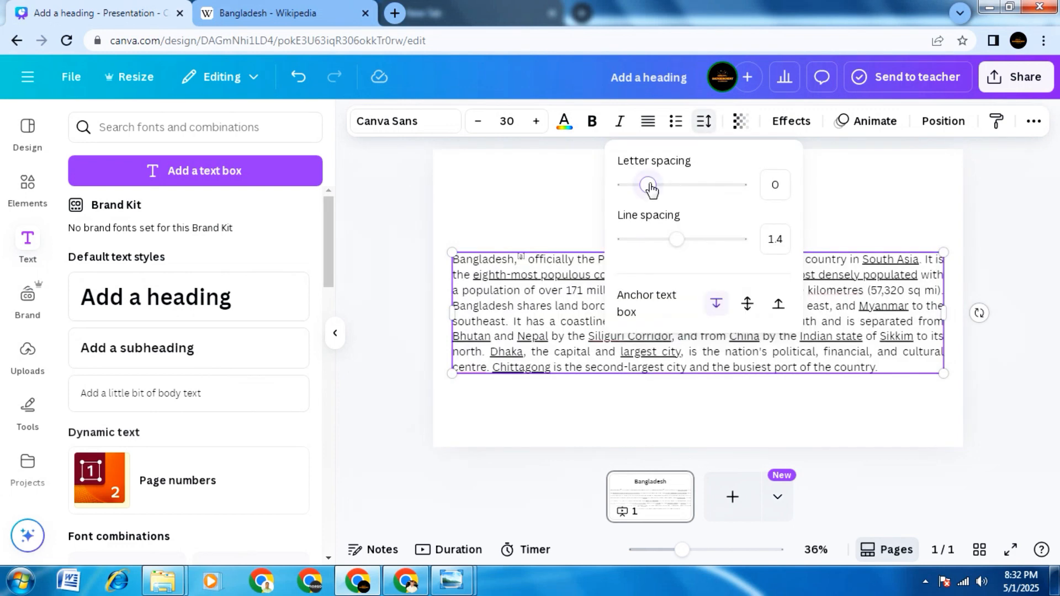
left_click_drag(651, 189, 657, 185)
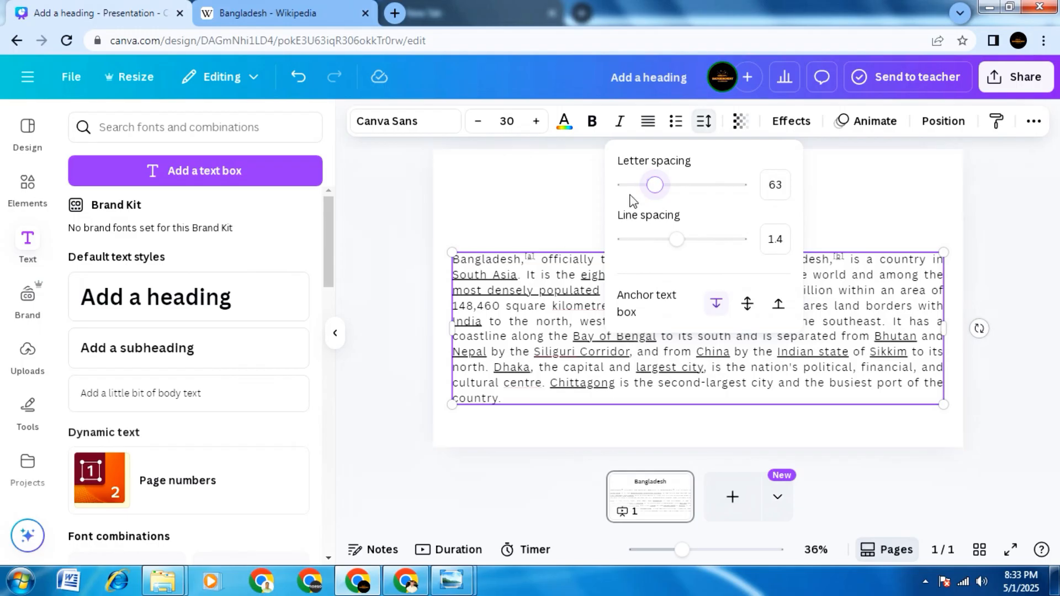
mouse_move(653, 186)
left_mouse_down()
mouse_move(636, 193)
mouse_move(650, 193)
left_mouse_up()
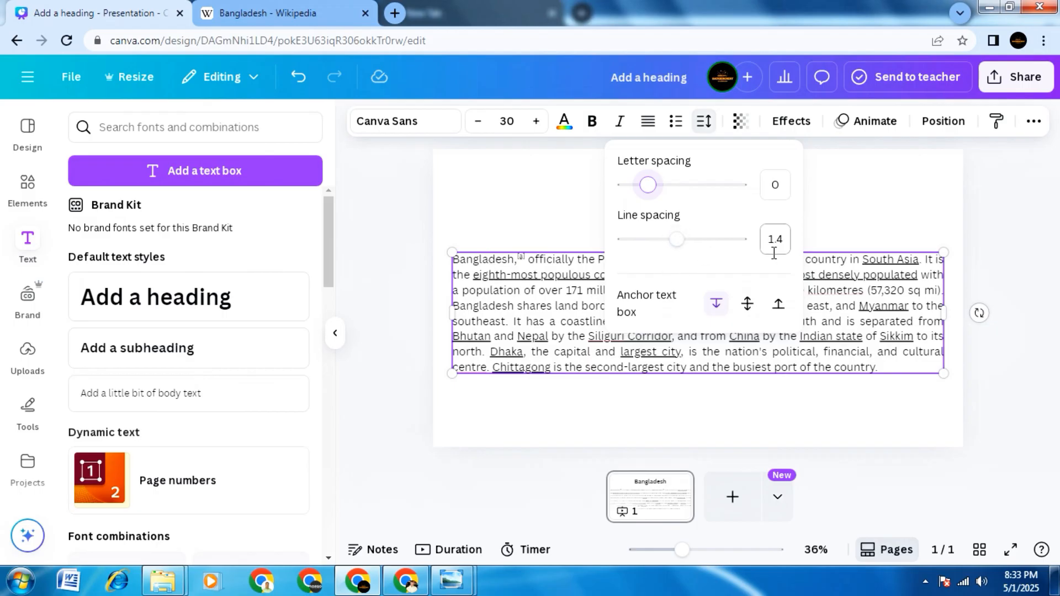
mouse_move(678, 241)
left_mouse_down()
mouse_move(692, 242)
mouse_move(642, 246)
mouse_move(694, 246)
mouse_move(678, 248)
left_mouse_up()
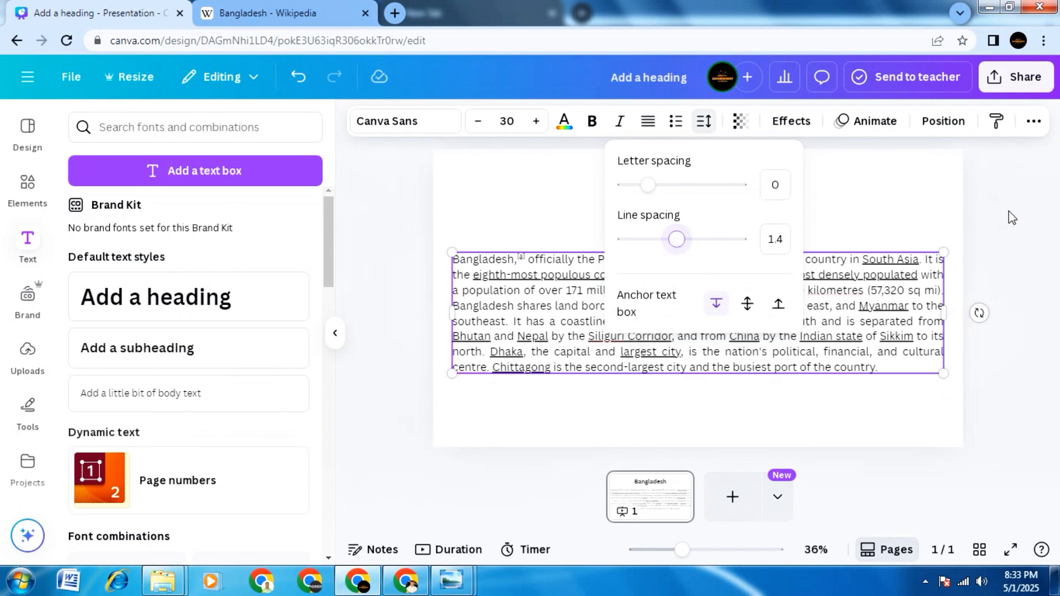
View the text effect styles available for the paragraph without applying any
key("ctrl+a")
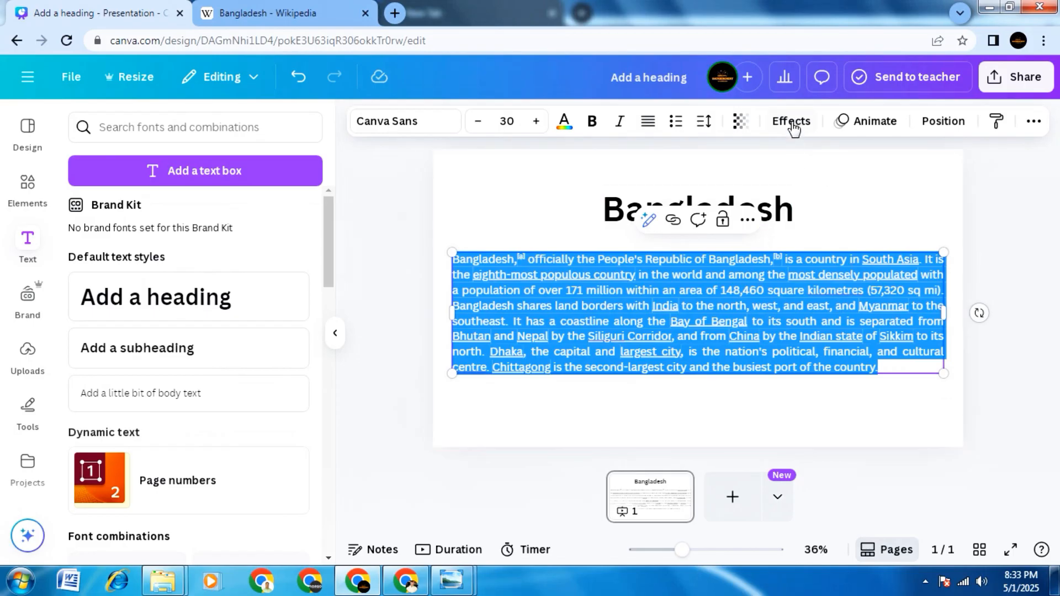
left_click(793, 123)
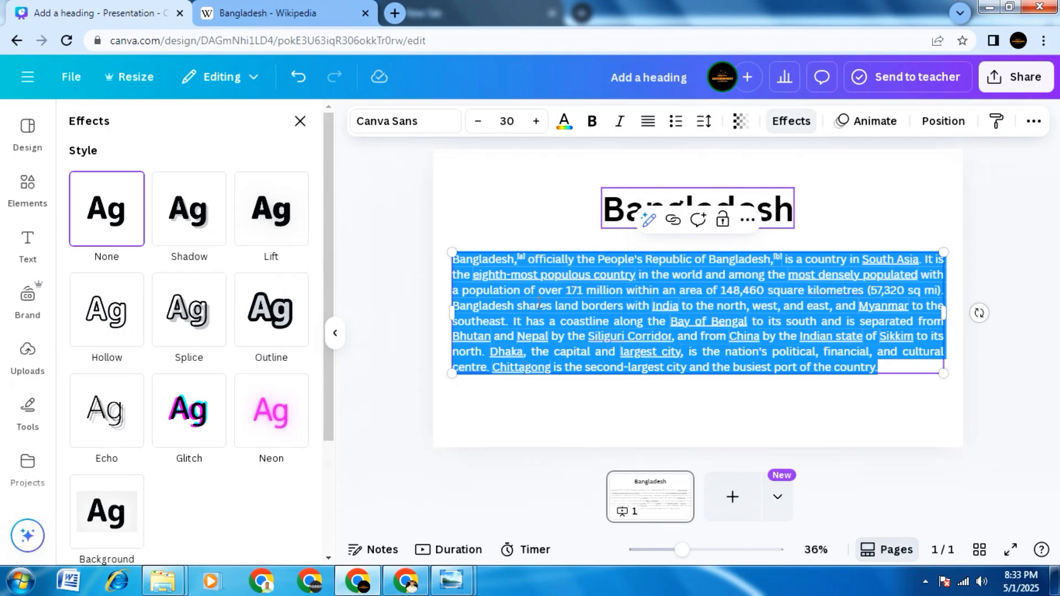
left_click(390, 286)
left_click(389, 291)
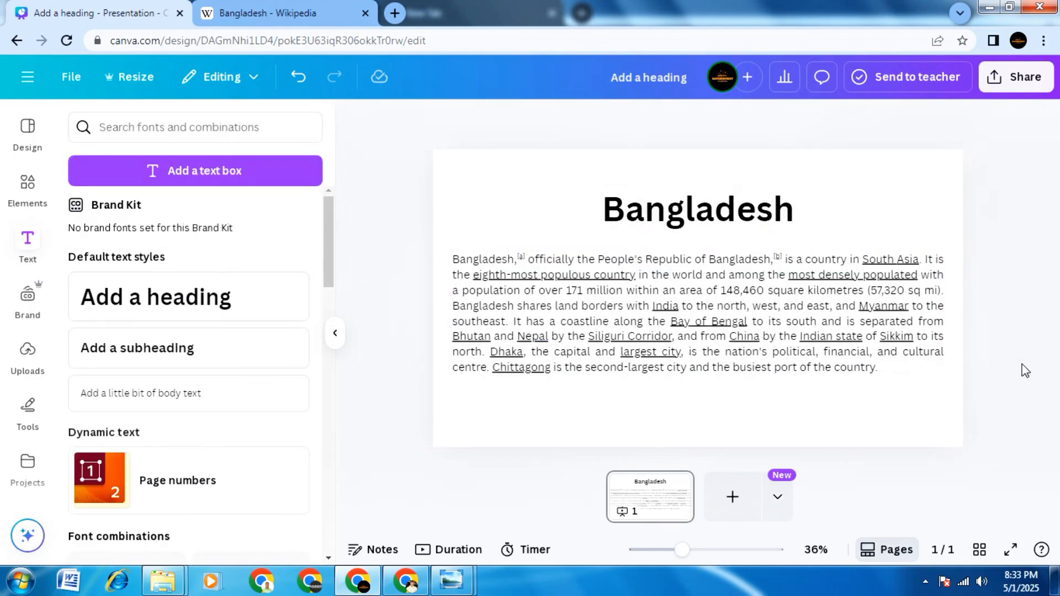
Apply the Neon text effect to the Bangladesh heading
left_click(725, 220)
left_click(725, 214)
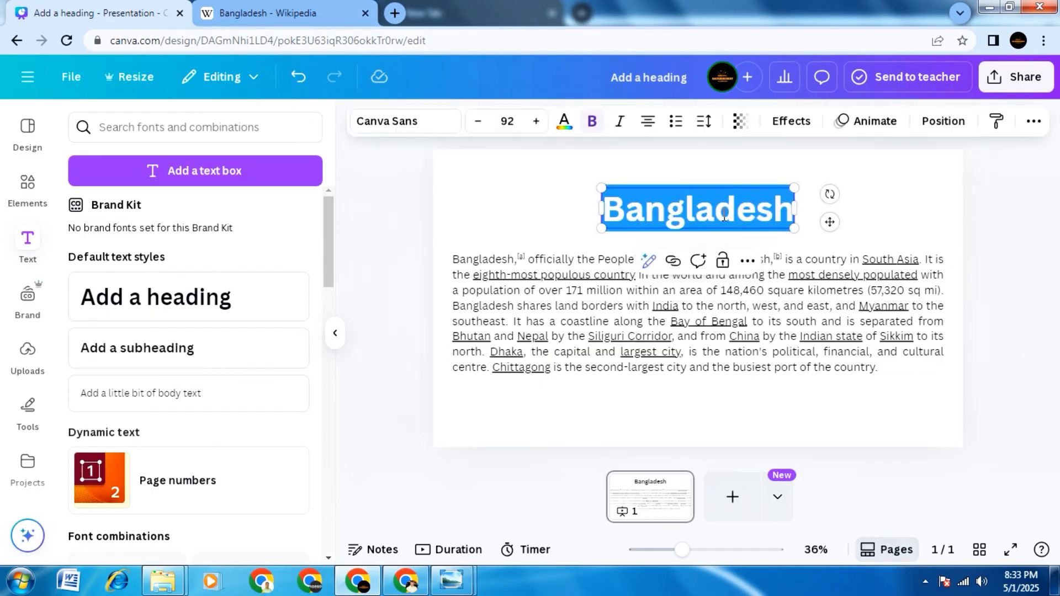
left_click(799, 123)
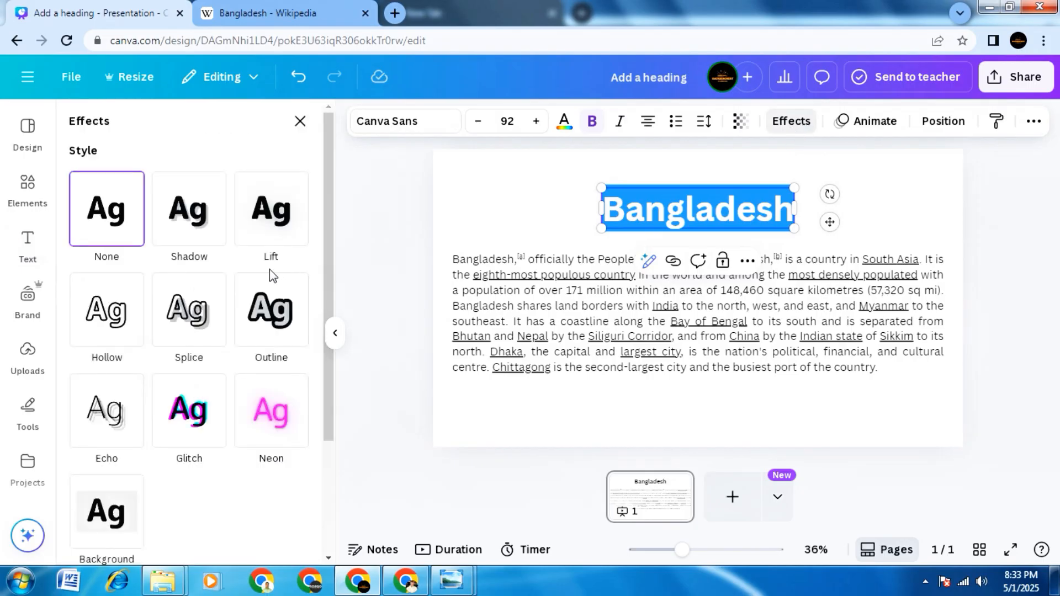
scroll(213, 237, "down", 2)
left_click(285, 353)
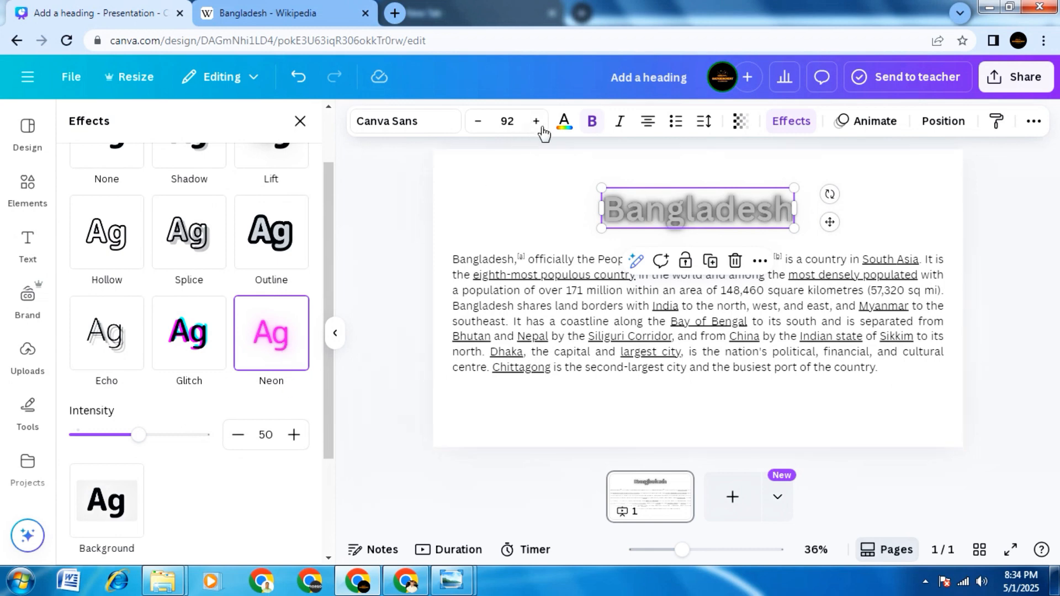
Change the heading's text colour to the deep violet from the default solid colours
left_click(563, 124)
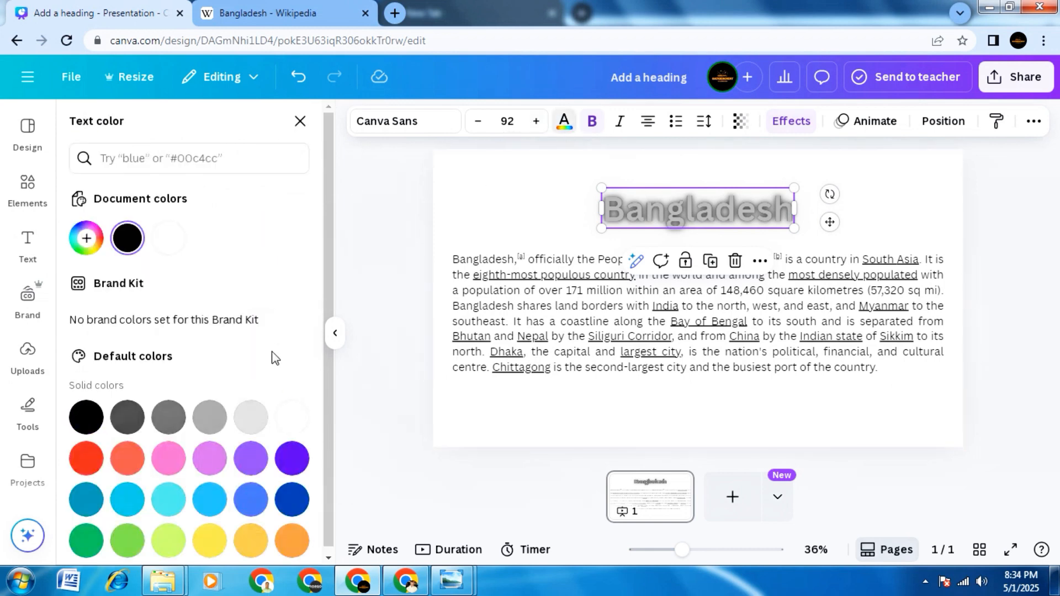
scroll(275, 364, "down", 1)
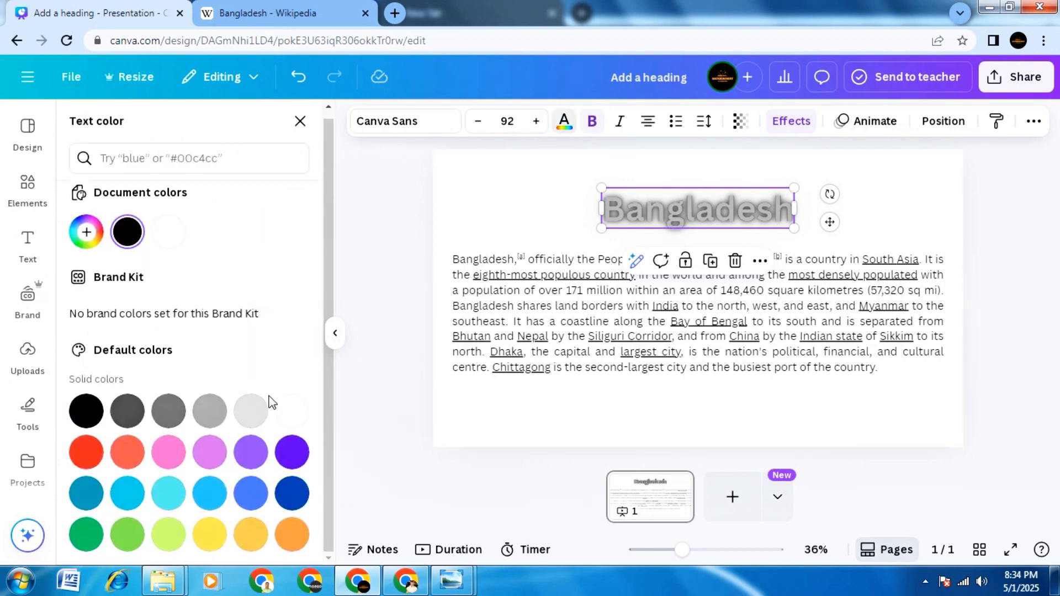
left_click(292, 459)
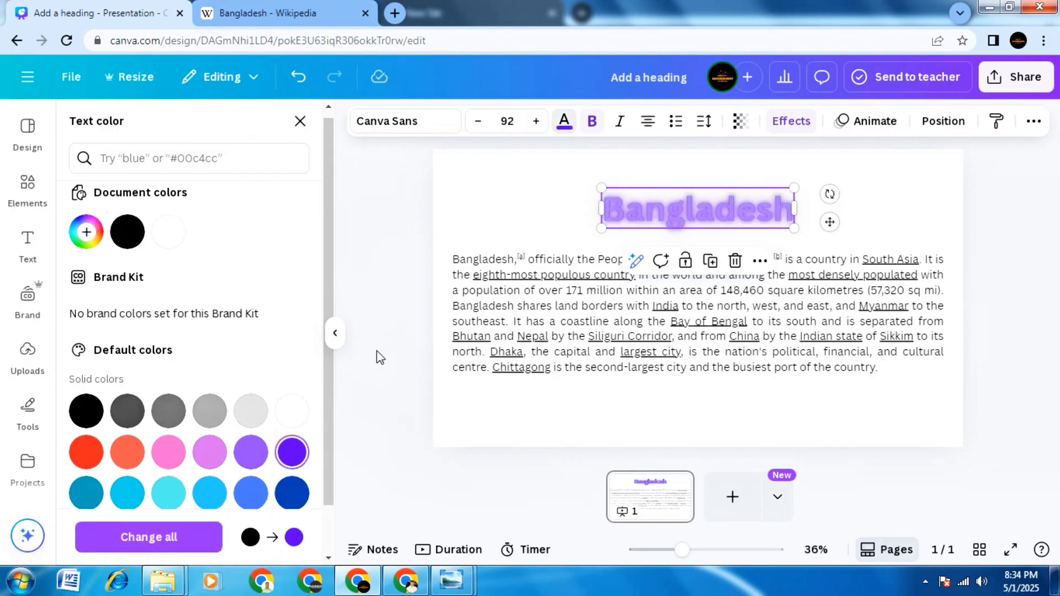
Set the intensity of the heading's Neon effect to 100
left_click(793, 124)
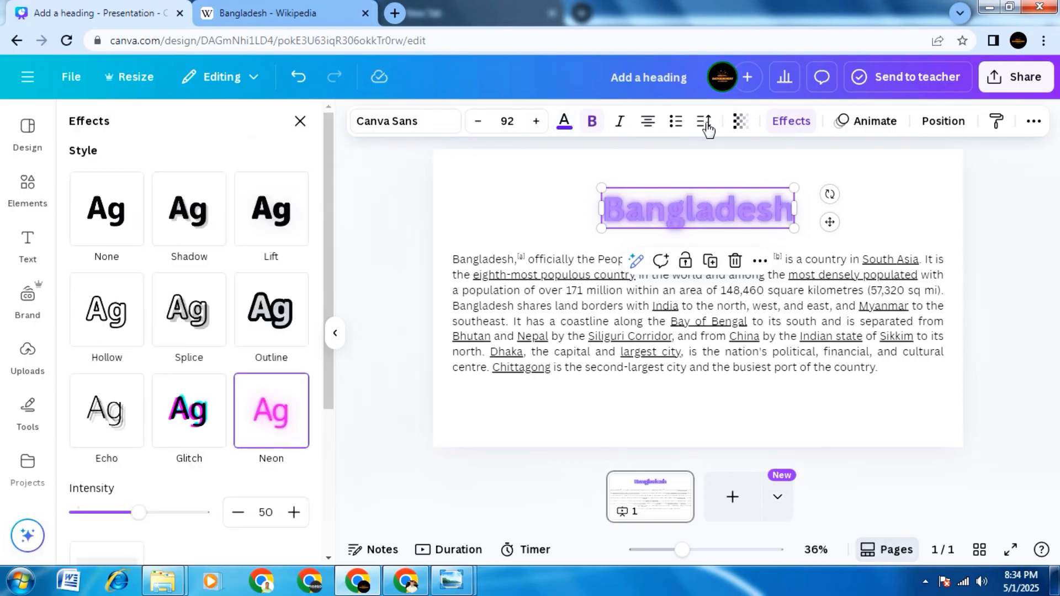
scroll(169, 464, "down", 3)
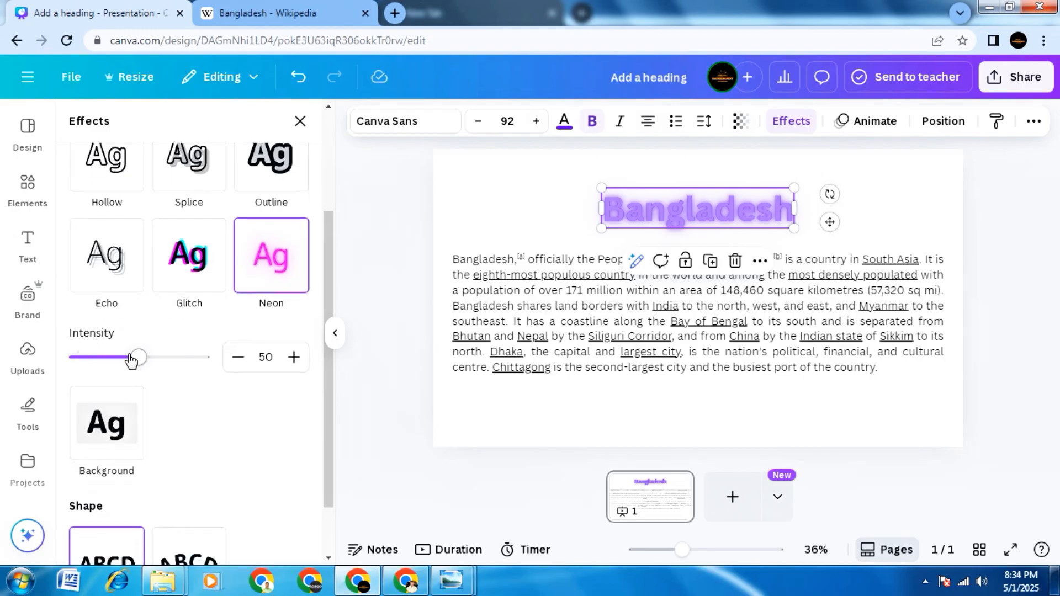
left_click_drag(138, 362, 216, 373)
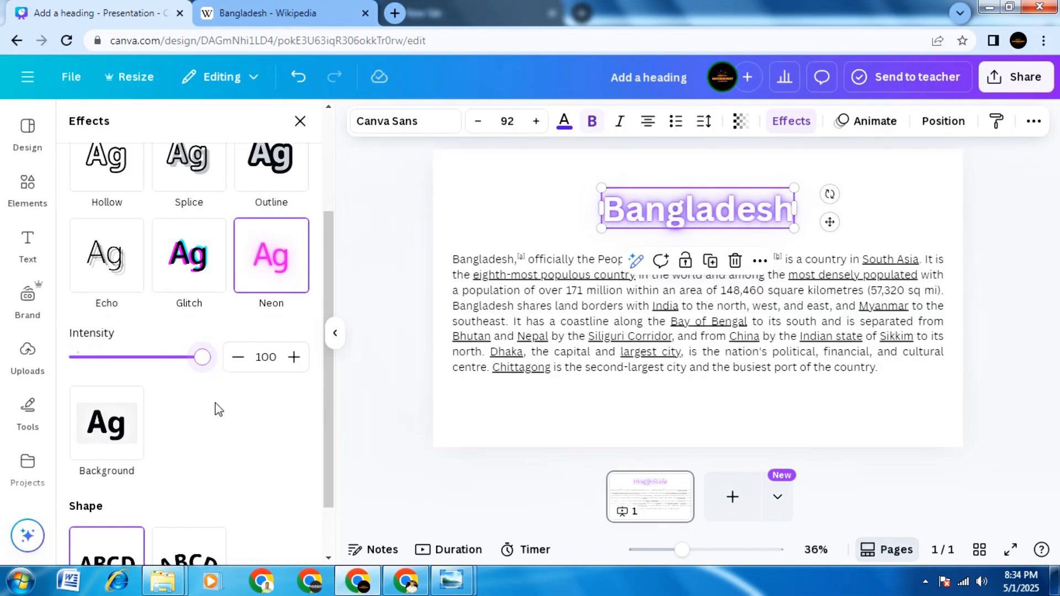
Replace the heading's Neon effect with Shadow, using direction 0 and blur 0
scroll(216, 408, "up", 2)
scroll(224, 407, "up", 2)
left_click(109, 218)
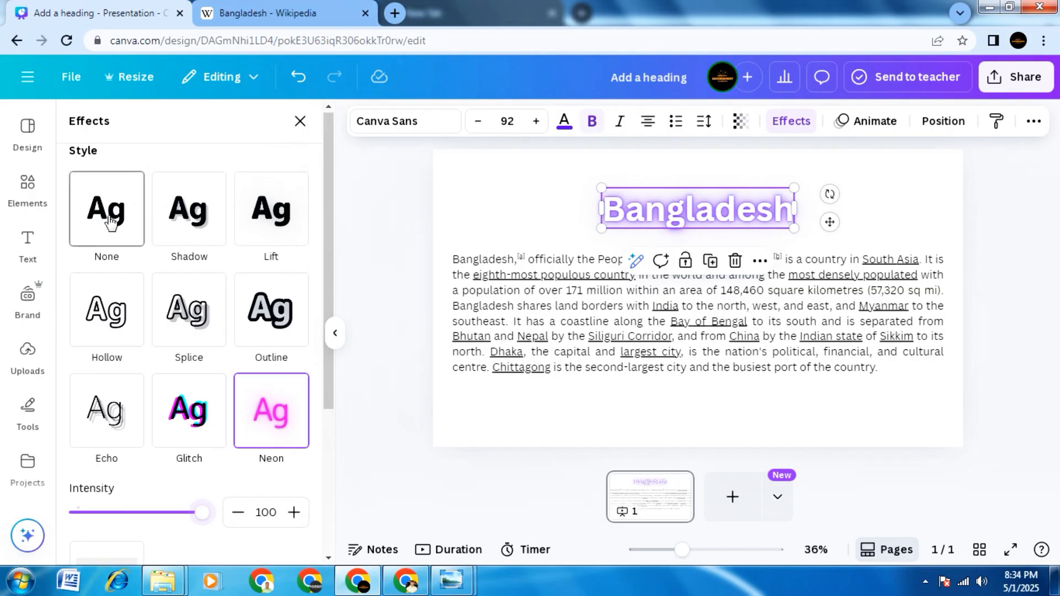
left_click(192, 221)
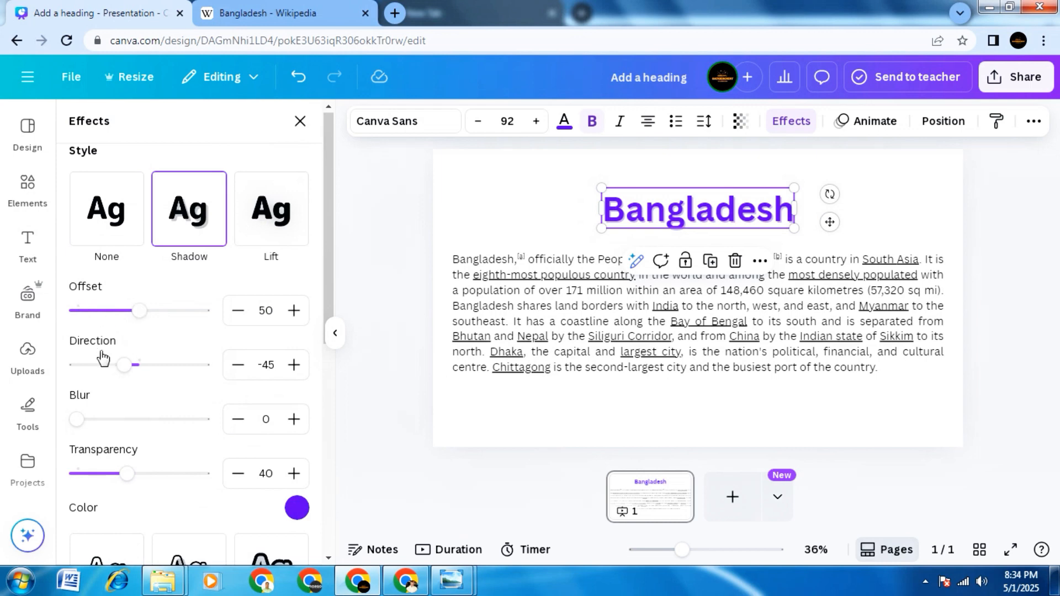
mouse_move(126, 364)
left_mouse_down()
mouse_move(231, 367)
mouse_move(51, 365)
mouse_move(140, 367)
left_mouse_up()
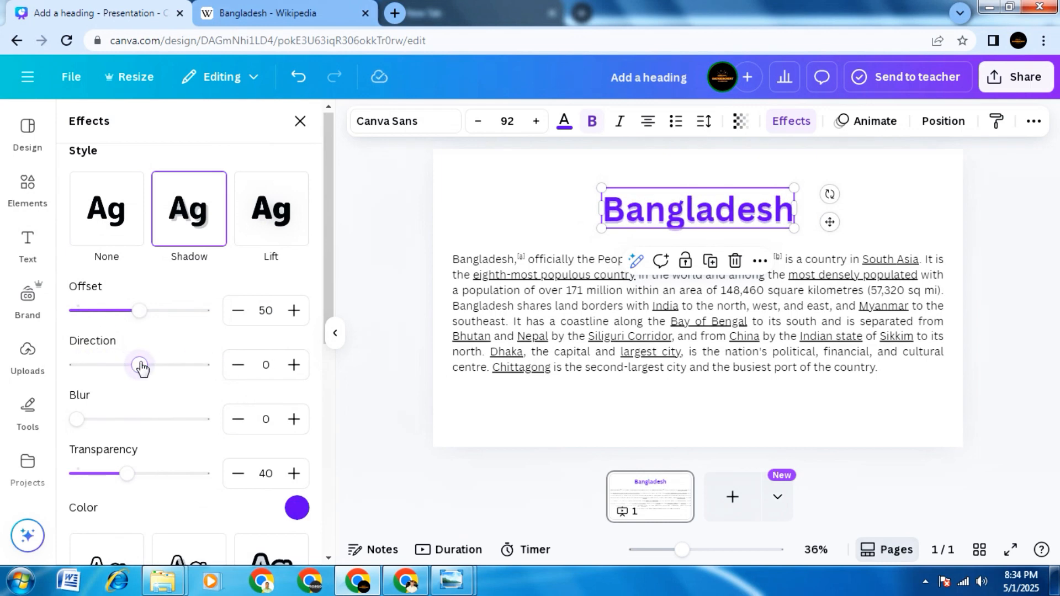
mouse_move(79, 421)
left_mouse_down()
mouse_move(192, 420)
mouse_move(72, 421)
left_mouse_up()
Set the heading shadow's transparency to 14 and its offset to 41
scroll(133, 433, "down", 2)
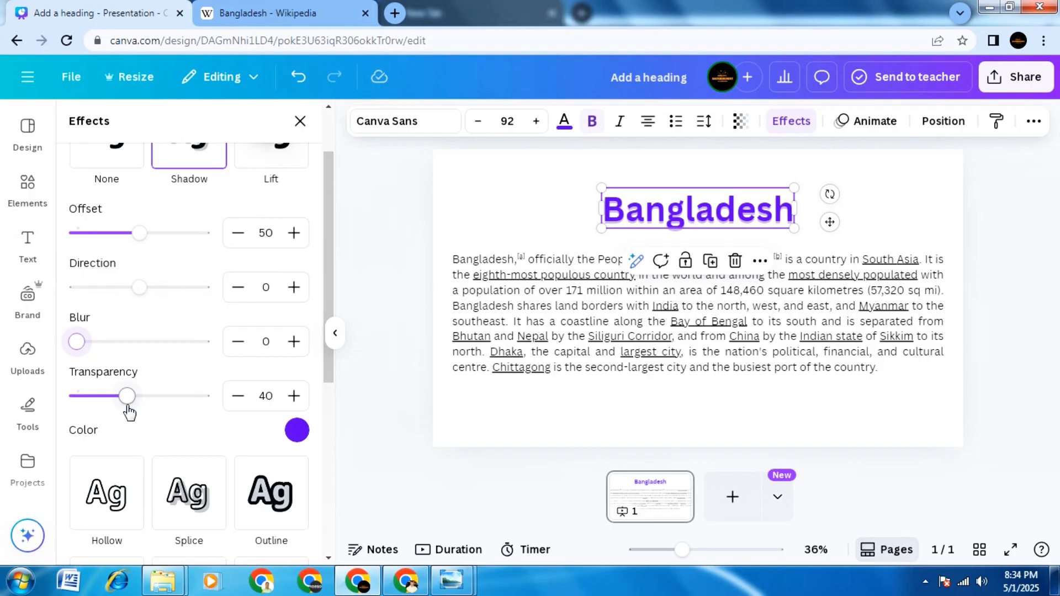
left_click_drag(127, 400, 95, 396)
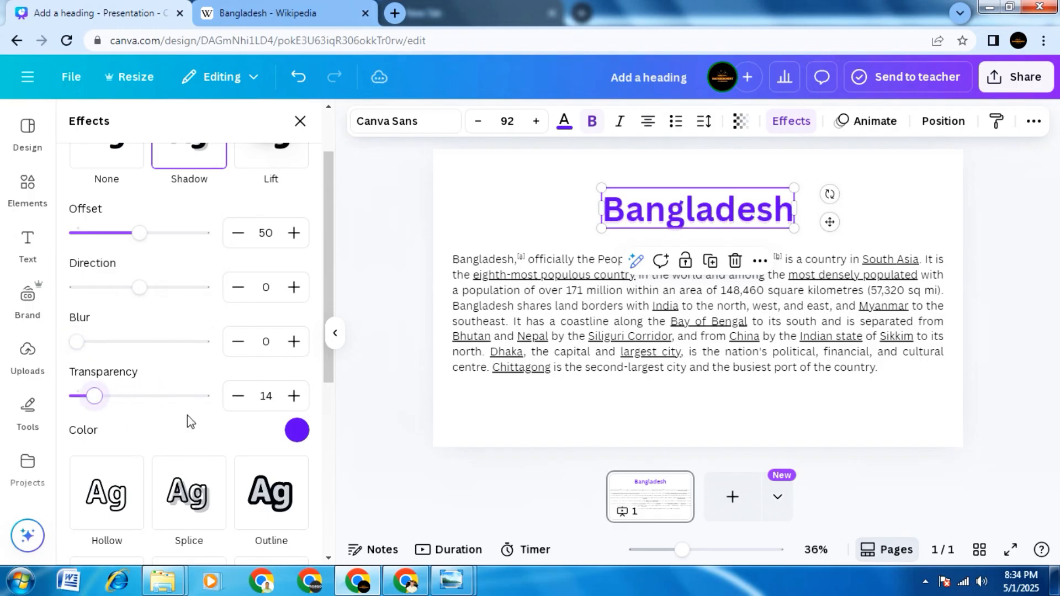
scroll(187, 416, "up", 2)
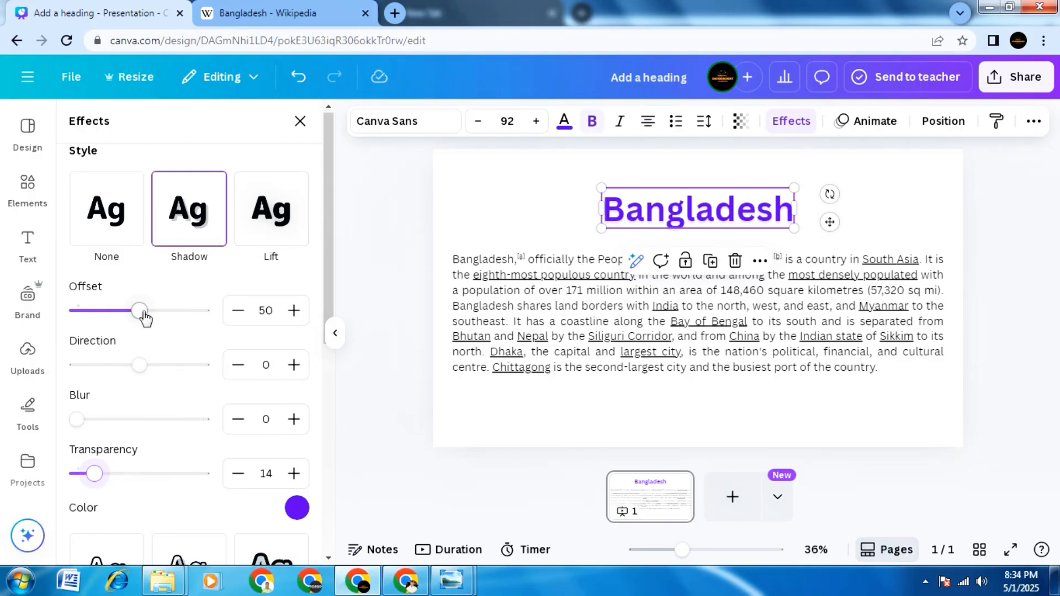
mouse_move(142, 316)
left_mouse_down()
mouse_move(85, 319)
mouse_move(129, 314)
left_mouse_up()
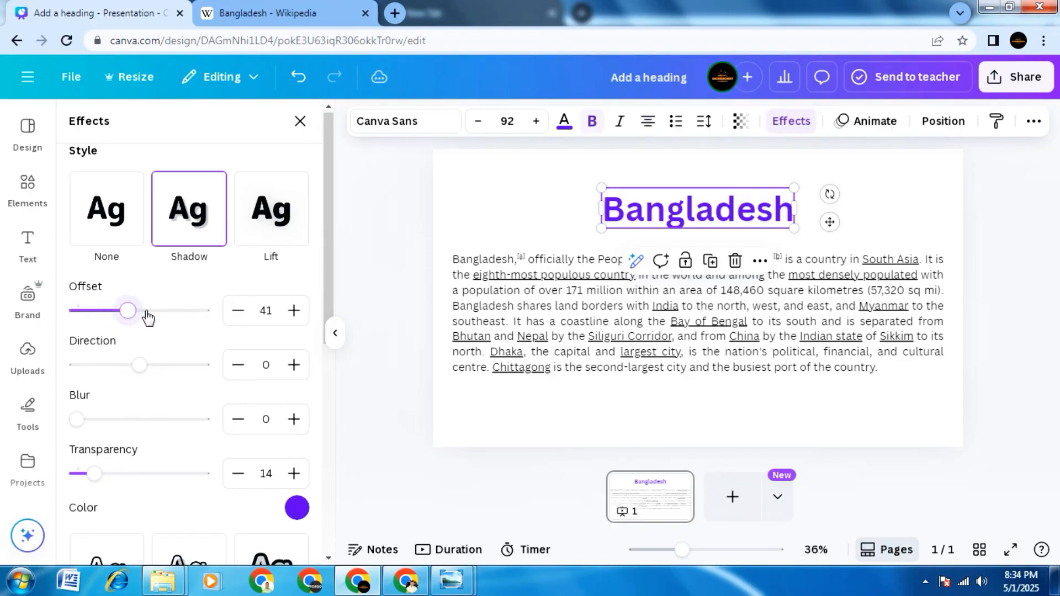
Replace the heading's Shadow effect with the Lift effect
left_click(274, 208)
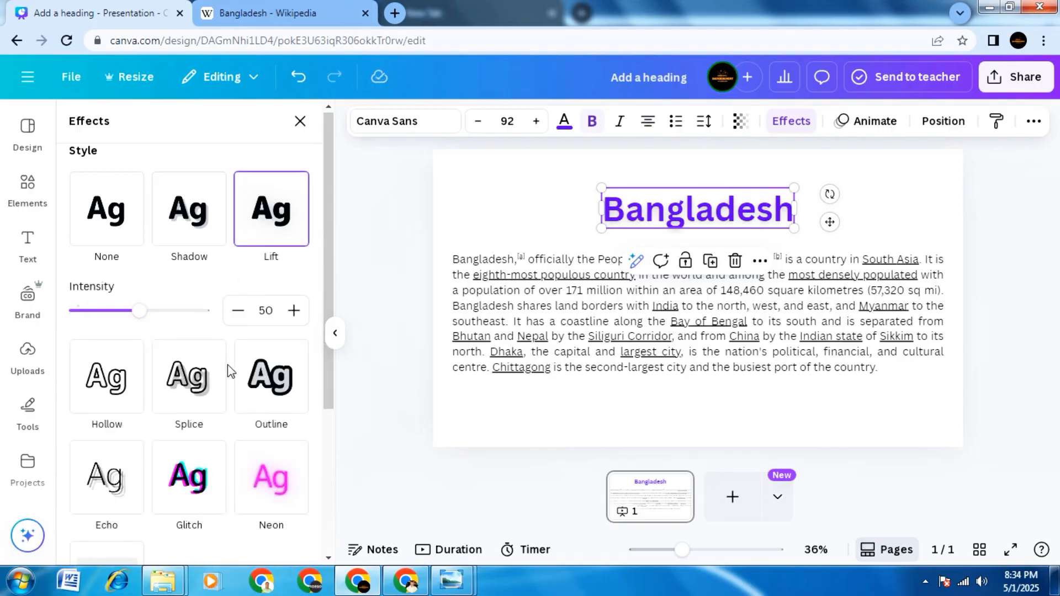
Set the heading's Lift intensity to 2, and replace the effect with Hollow at thickness 27
scroll(227, 365, "down", 2)
left_click_drag(142, 238, 79, 235)
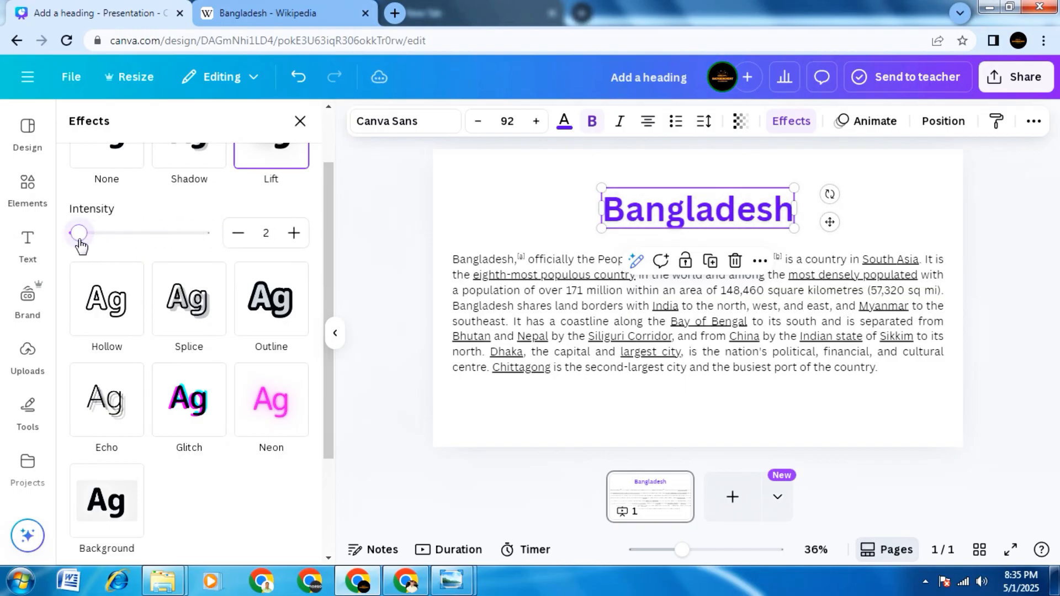
scroll(198, 326, "down", 2)
left_click(107, 221)
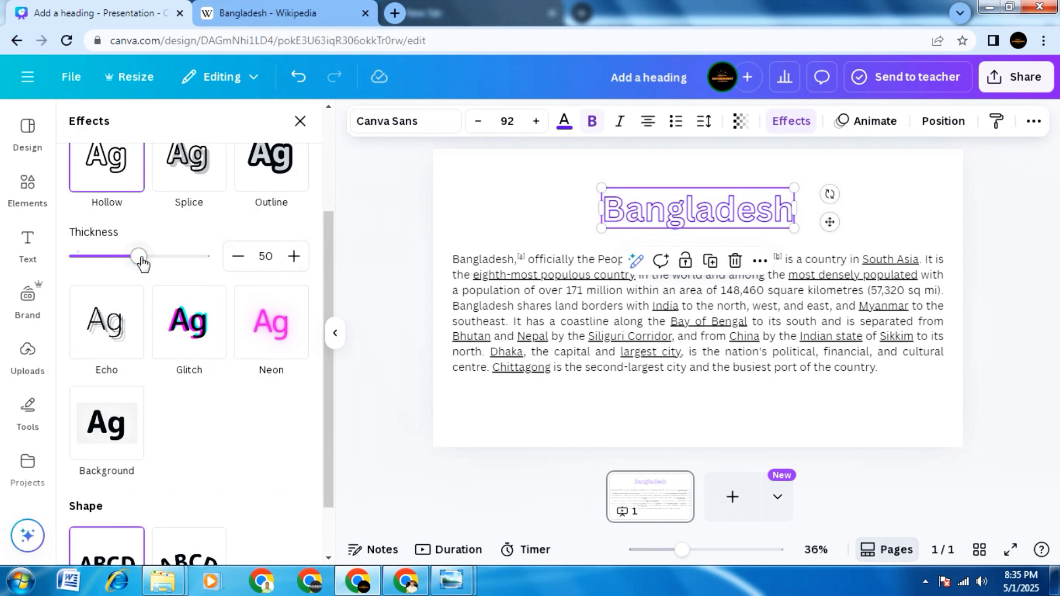
left_click_drag(141, 264, 110, 258)
Replace the heading's Hollow effect with Splice and set its effect colour to black
scroll(166, 320, "up", 2)
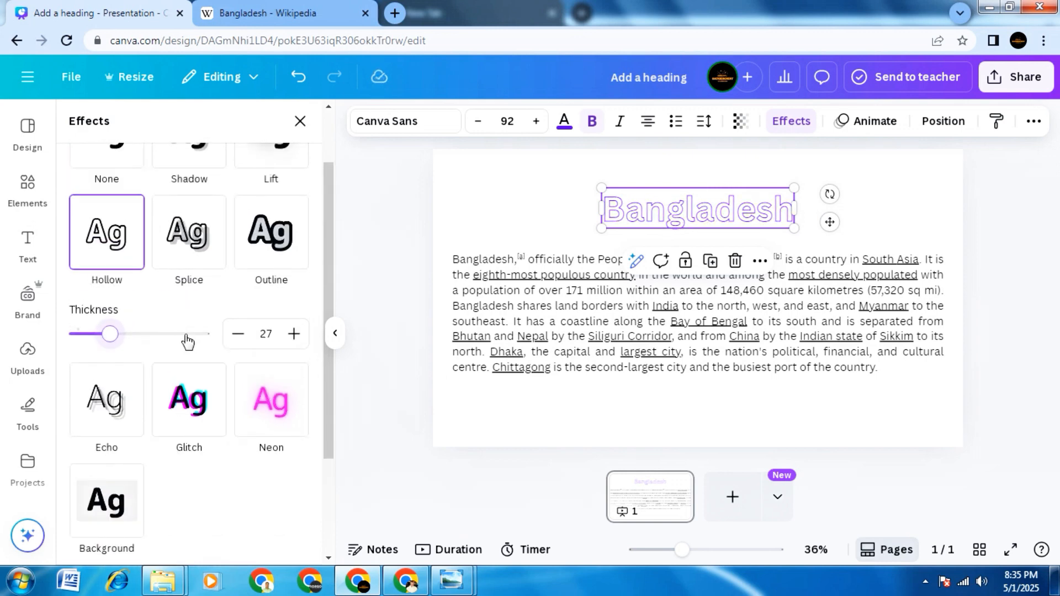
left_click(190, 238)
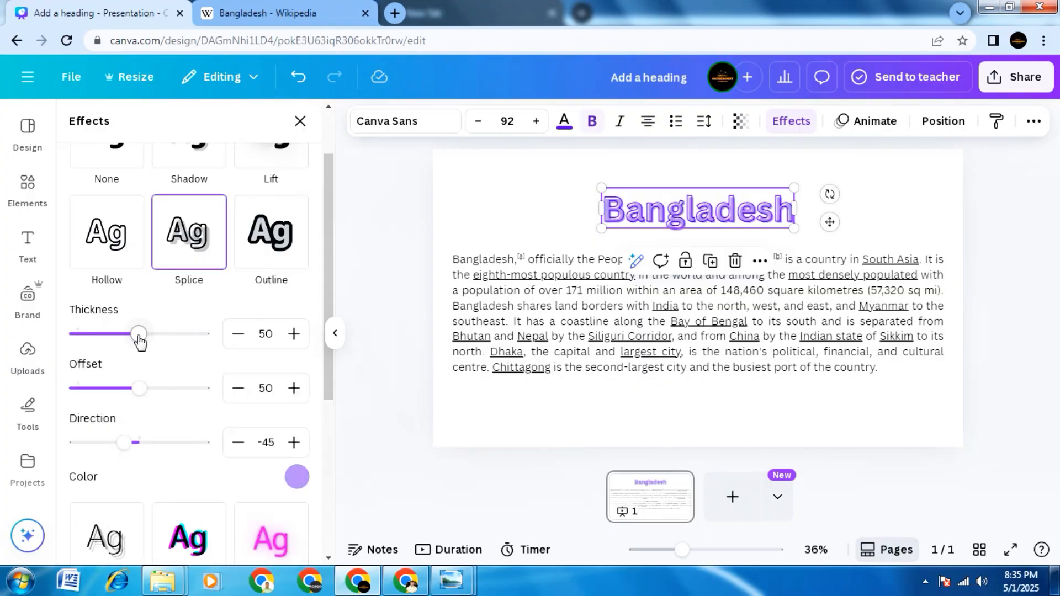
scroll(102, 425, "down", 2)
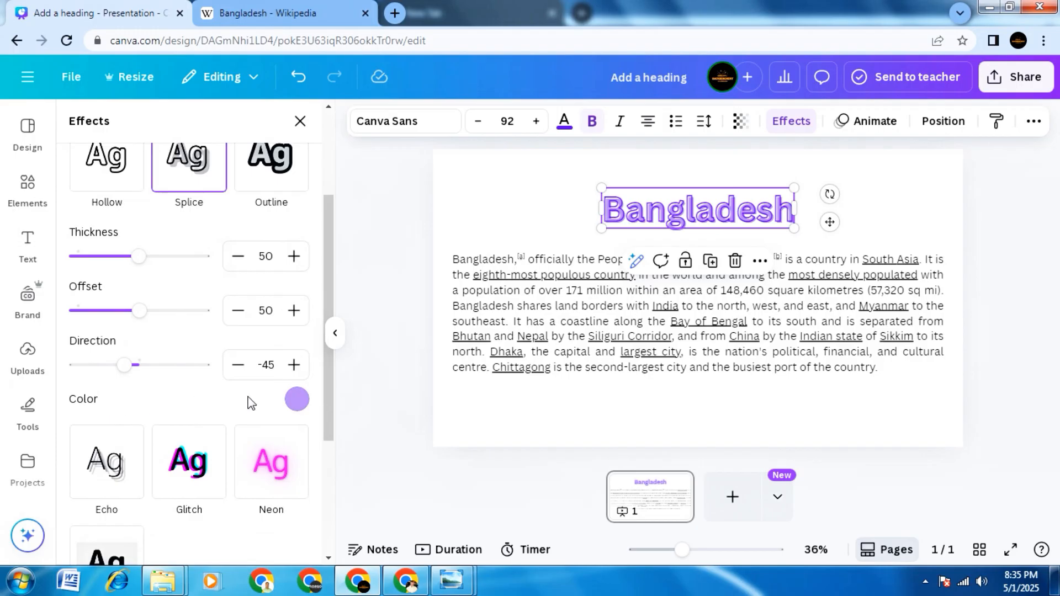
left_click(301, 402)
left_click(118, 238)
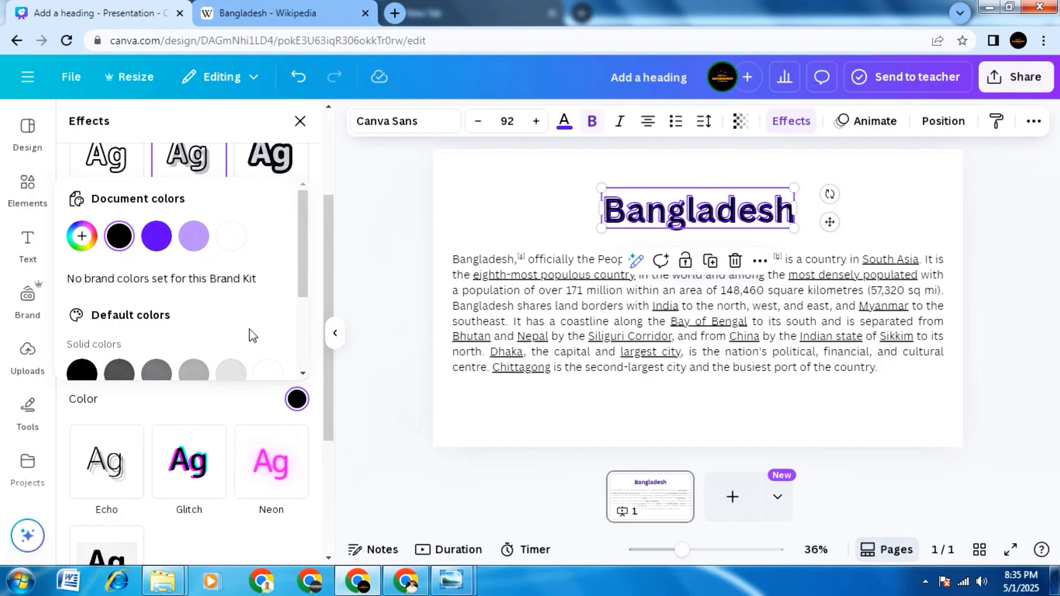
Set the heading's Splice effect to direction -150, offset 13 and thickness 48
scroll(251, 334, "down", 2)
scroll(252, 334, "up", 2)
scroll(243, 442, "down", 3)
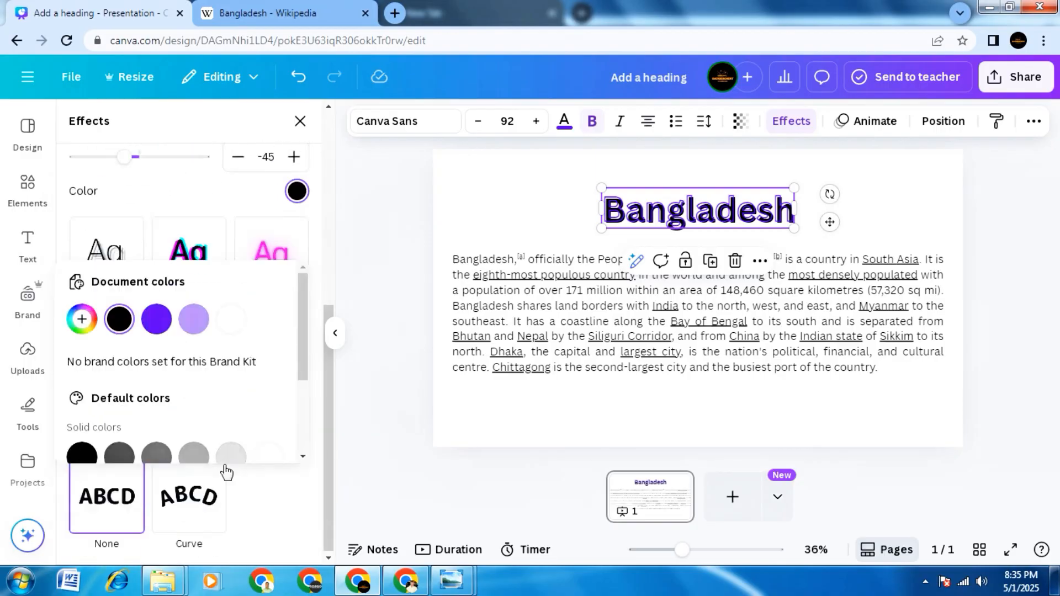
scroll(229, 450, "up", 2)
scroll(235, 447, "down", 2)
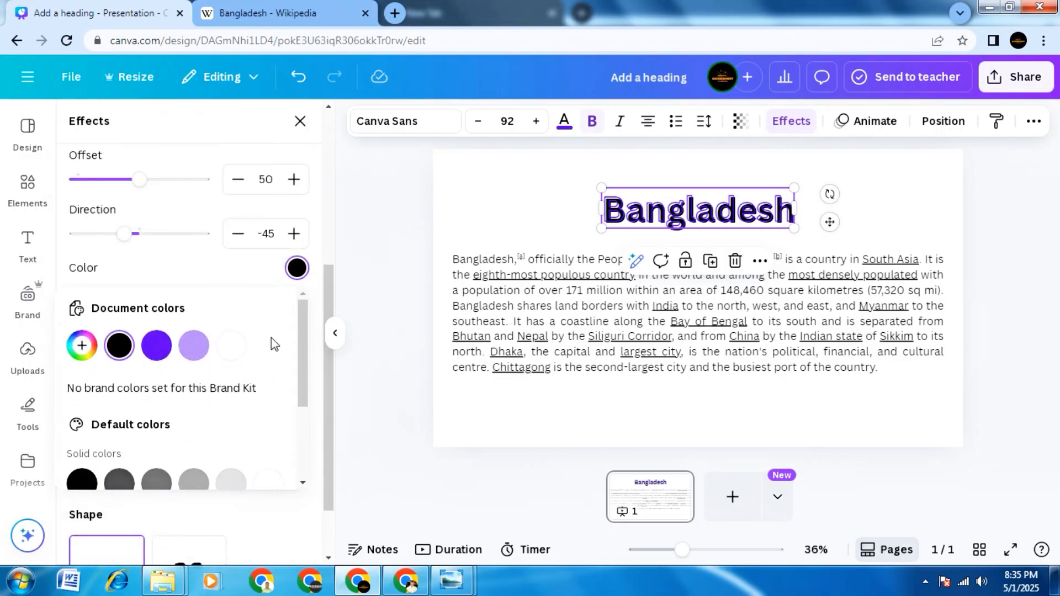
left_click_drag(130, 235, 87, 234)
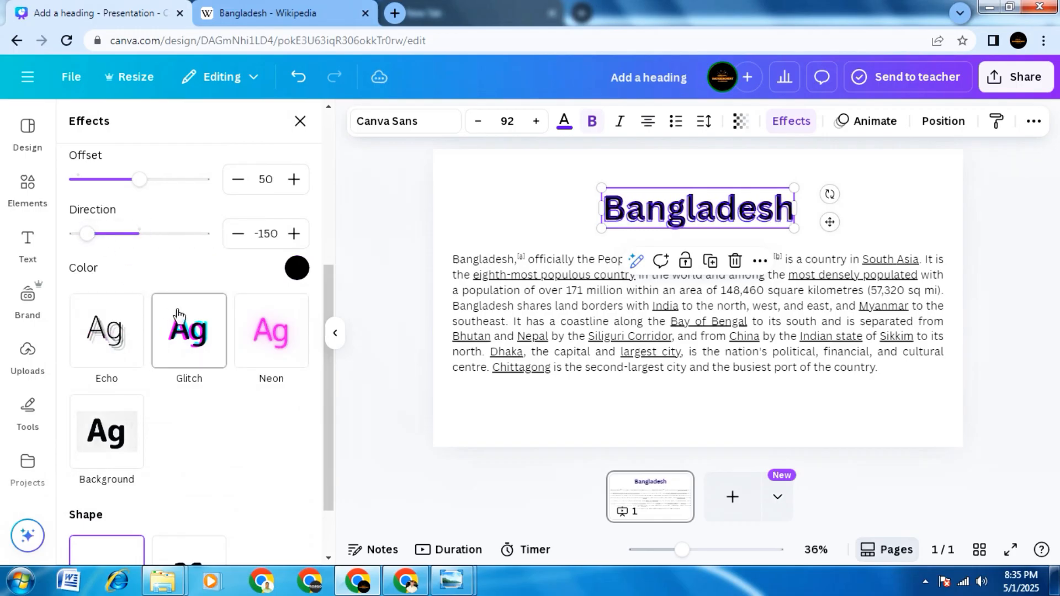
scroll(155, 303, "up", 2)
left_click_drag(138, 257, 138, 286)
scroll(166, 298, "up", 1)
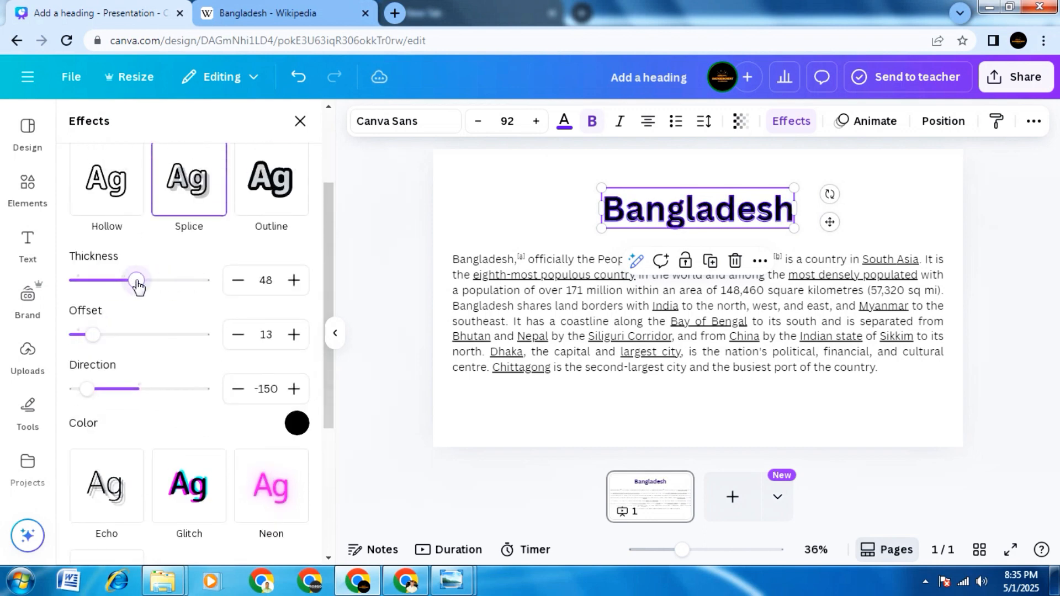
Replace the heading's Splice effect with a black Outline at thickness 83
scroll(210, 367, "up", 1)
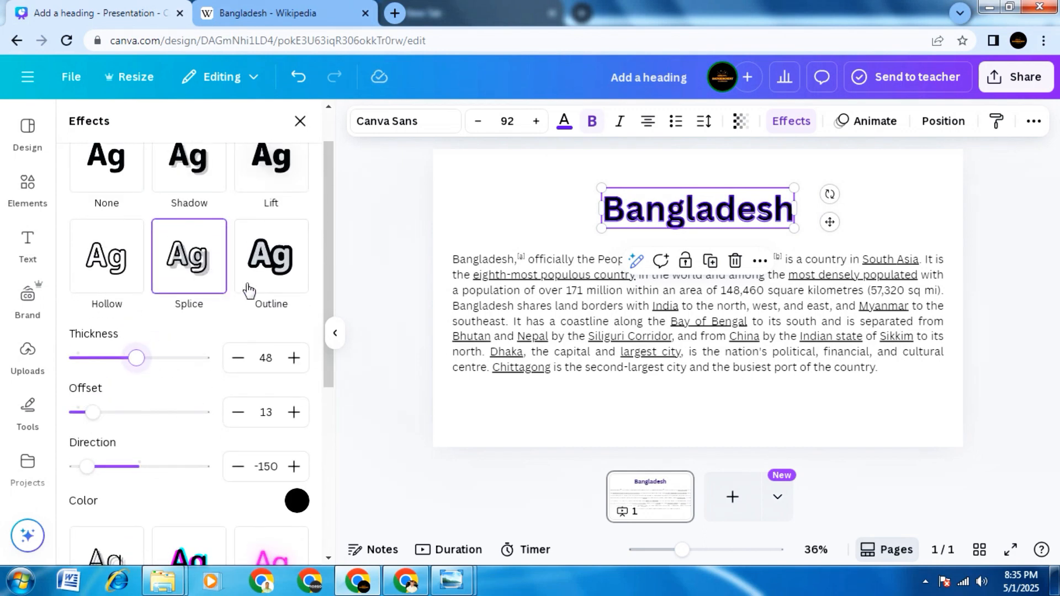
left_click(275, 263)
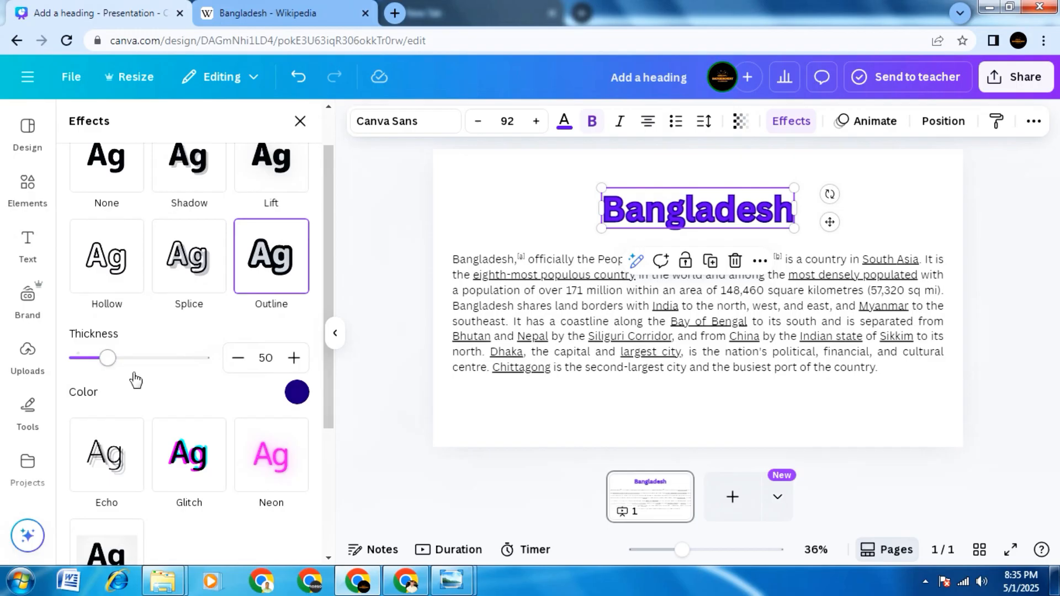
left_click_drag(108, 358, 146, 375)
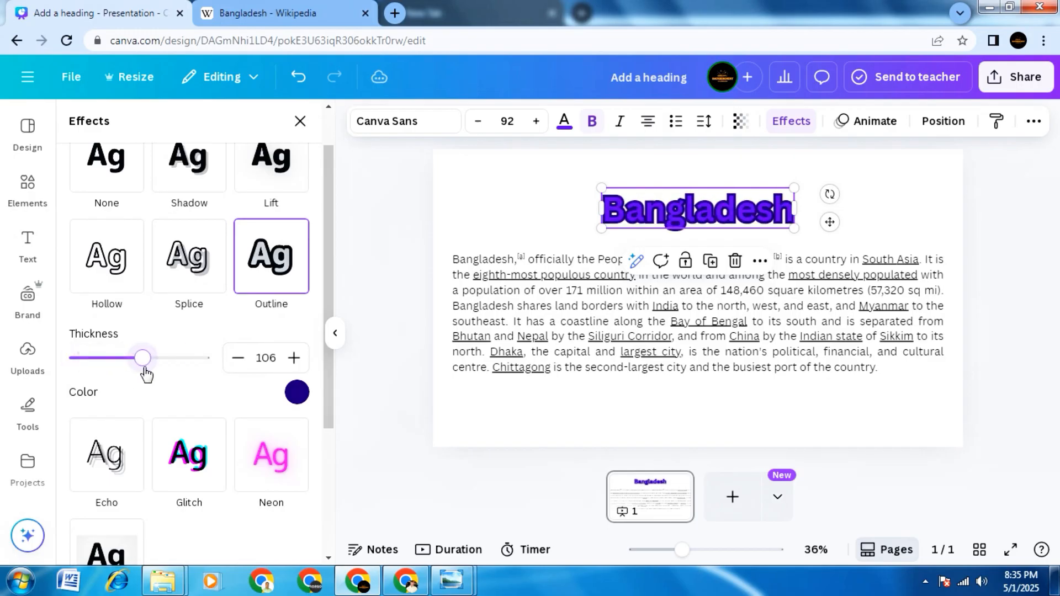
left_click(297, 393)
left_click(113, 243)
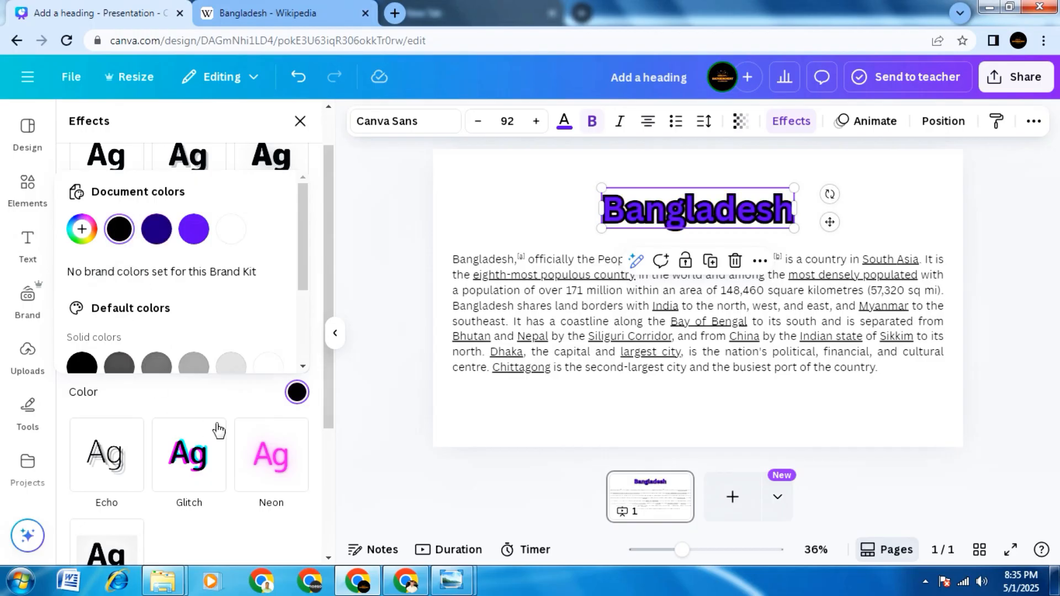
left_click(233, 396)
mouse_move(142, 361)
left_mouse_down()
mouse_move(81, 362)
mouse_move(201, 360)
mouse_move(129, 360)
left_mouse_up()
Replace the heading's Outline effect with Echo, using offset 100 and direction -108
scroll(183, 391, "down", 3)
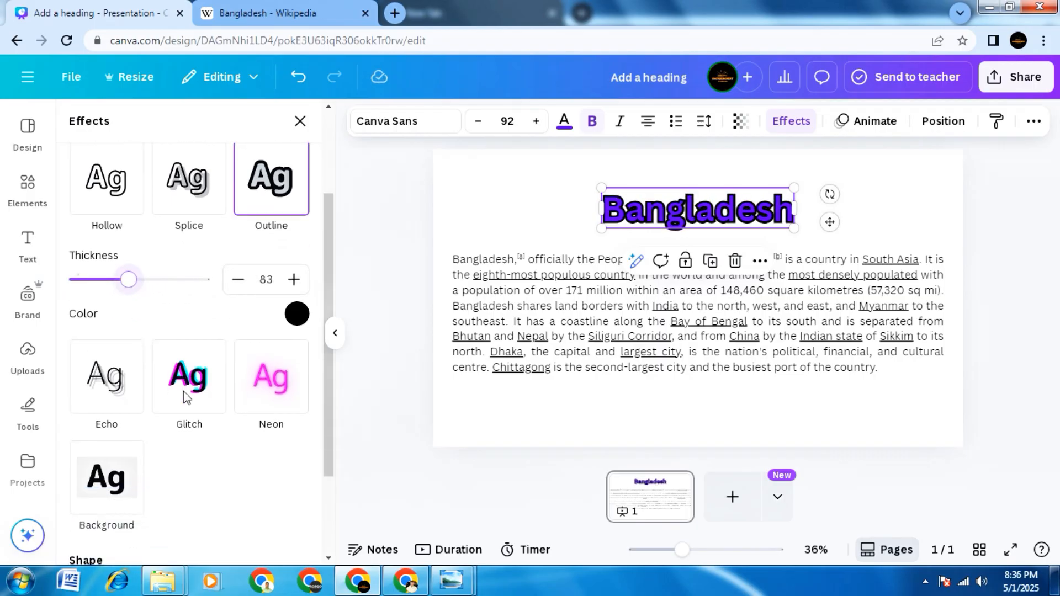
scroll(230, 408, "up", 2)
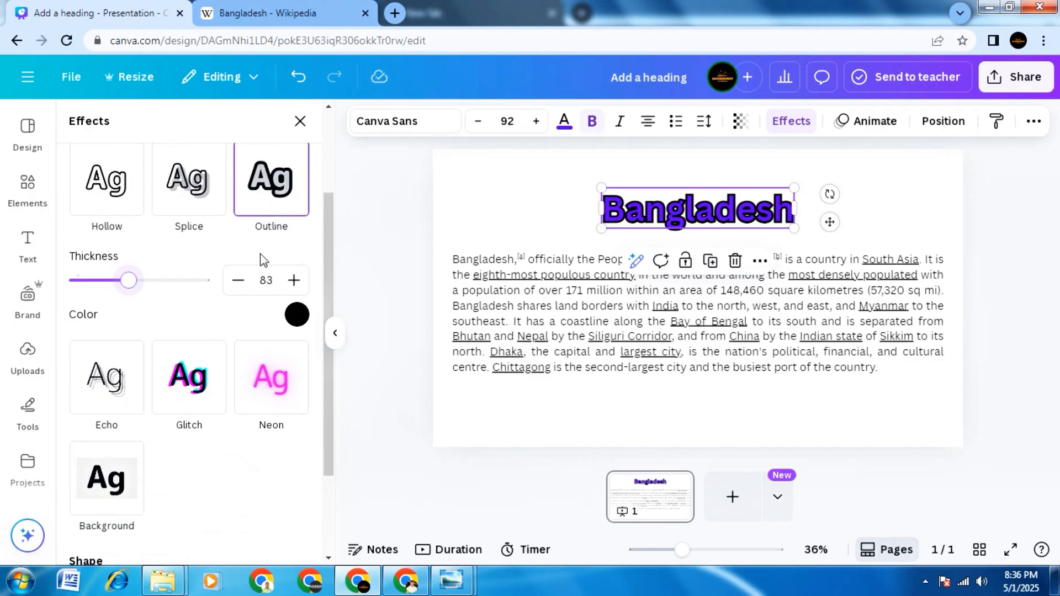
scroll(231, 416, "down", 2)
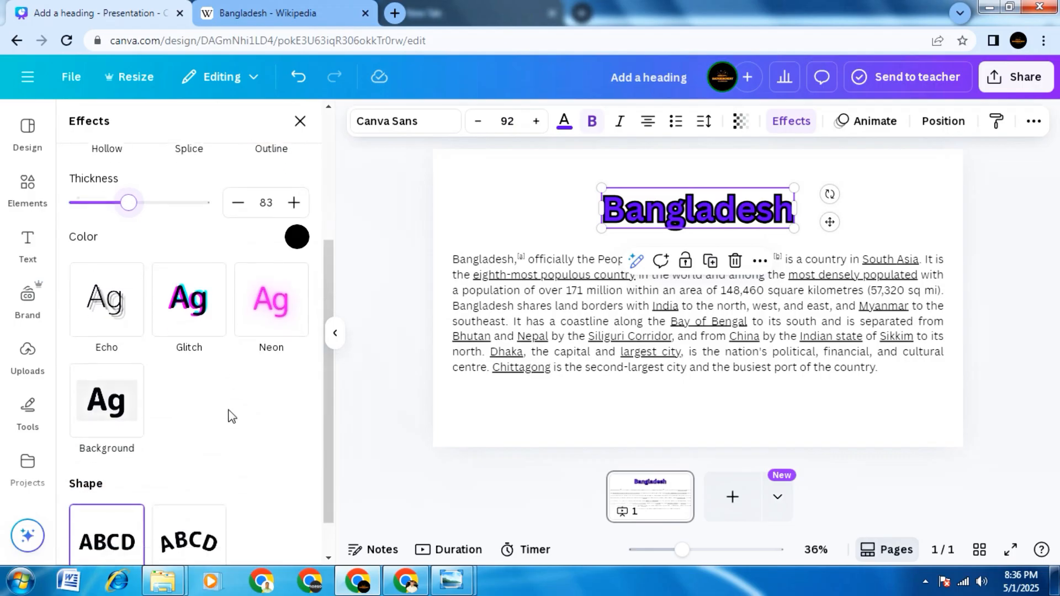
left_click(113, 312)
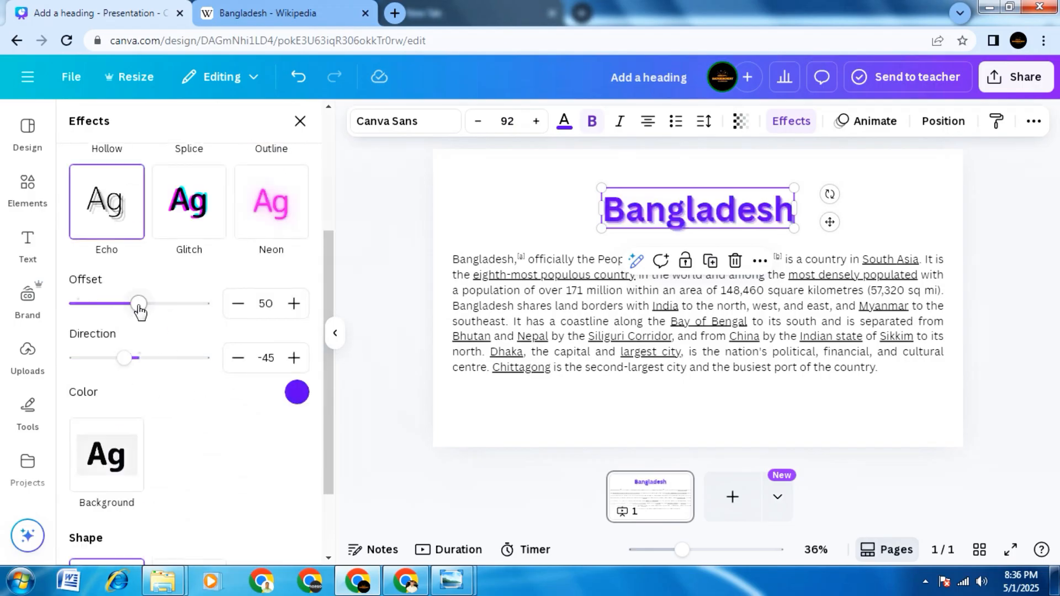
left_click_drag(139, 312, 238, 310)
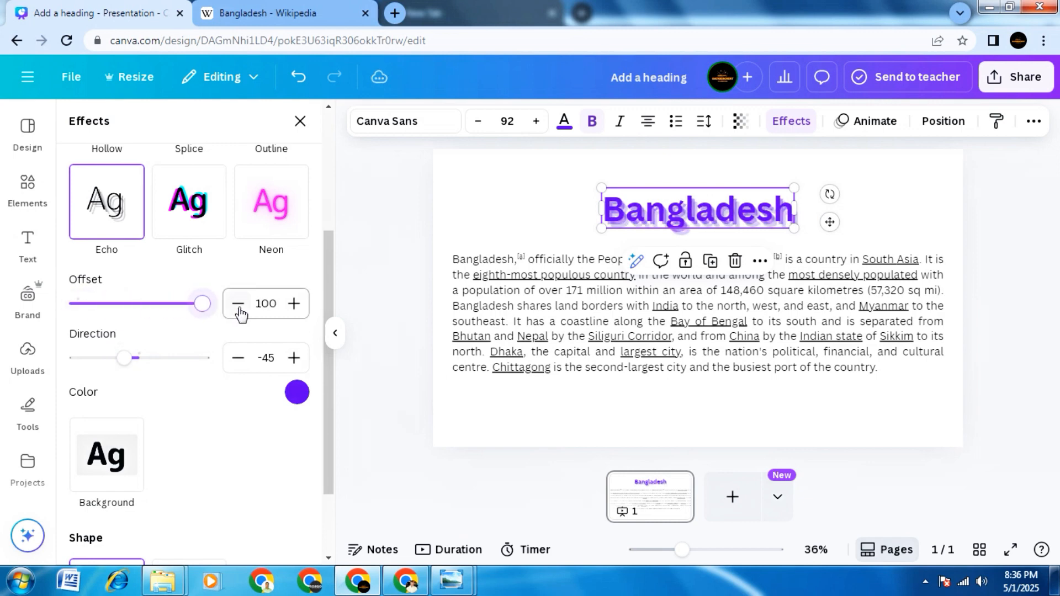
left_click_drag(125, 360, 101, 358)
Replace the heading's Echo effect with Glitch in the cyan and red colour pair, using offset 9 and direction 0
scroll(172, 408, "down", 2)
scroll(199, 421, "up", 3)
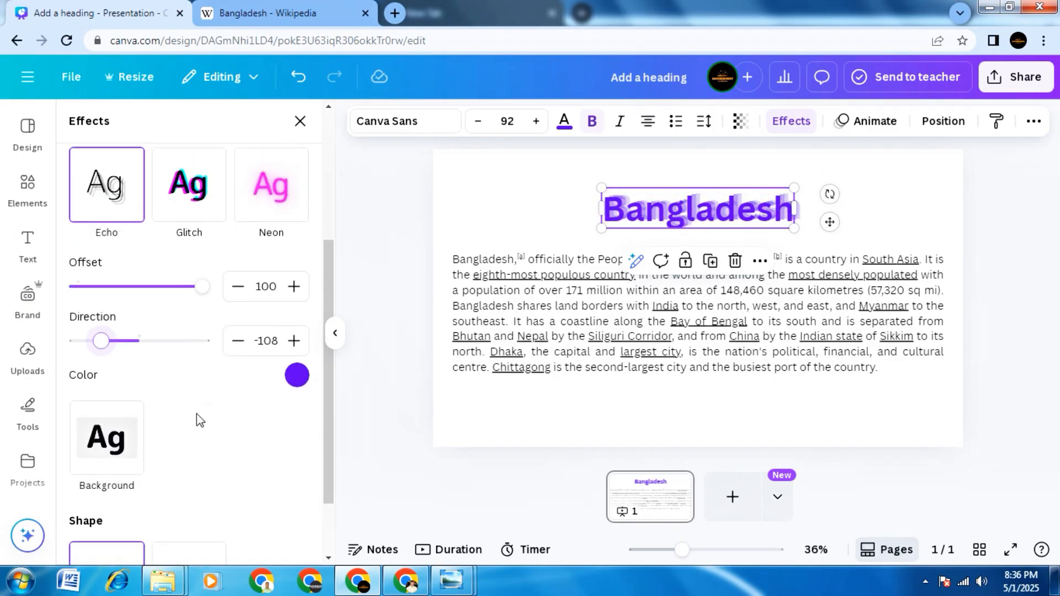
left_click(199, 301)
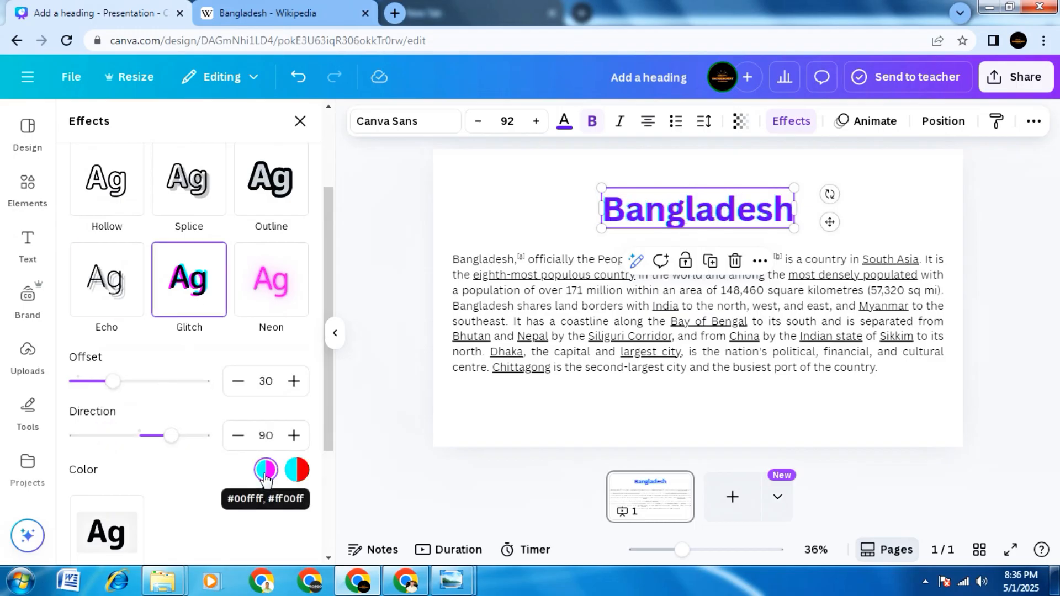
left_click(297, 470)
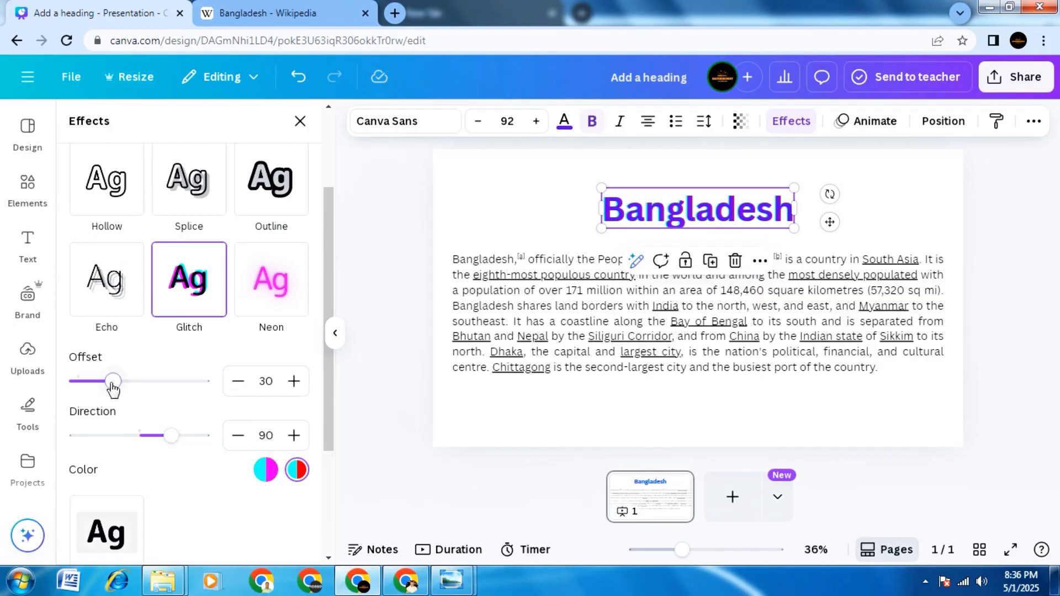
left_click_drag(112, 383, 85, 381)
left_click_drag(166, 443, 139, 436)
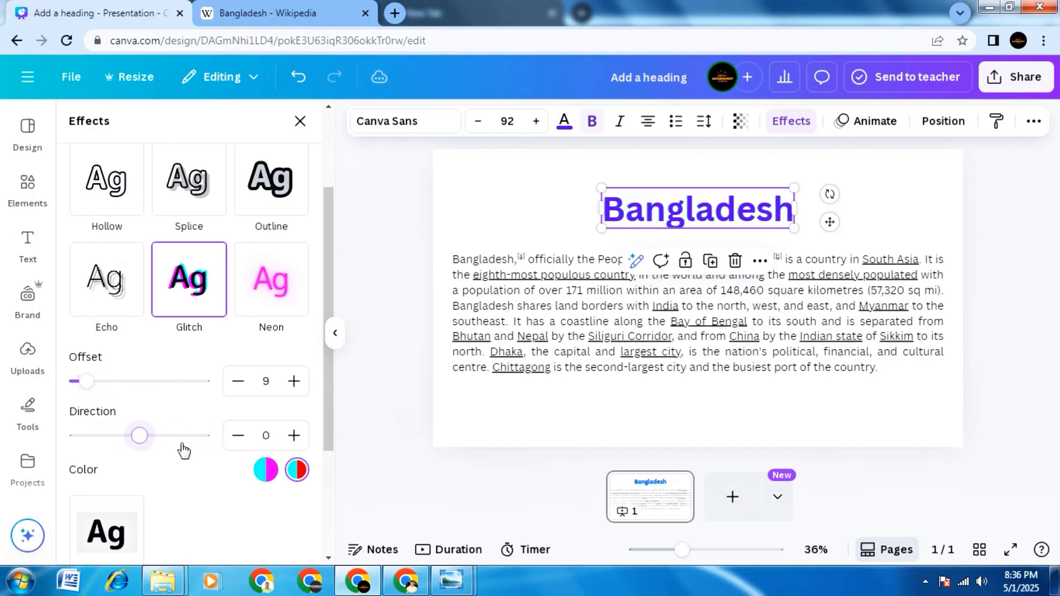
Replace the heading's Glitch effect with Neon at intensity 100
left_click(260, 331)
scroll(227, 429, "down", 2)
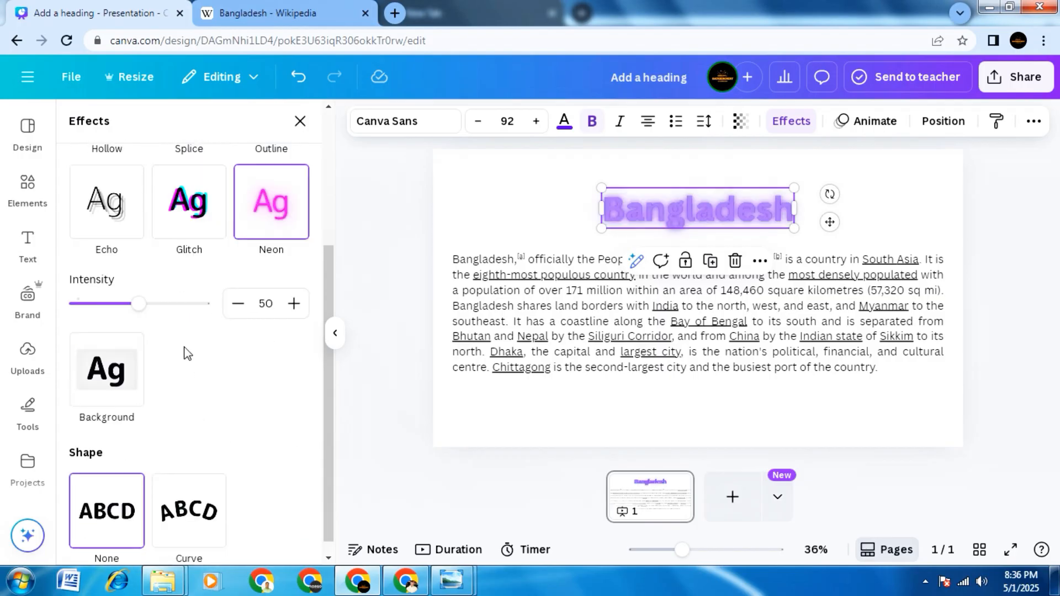
left_click_drag(136, 308, 246, 325)
Replace the heading's Neon effect with Background, using roundness 63, spread 42 and transparency 63
scroll(260, 379, "down", 1)
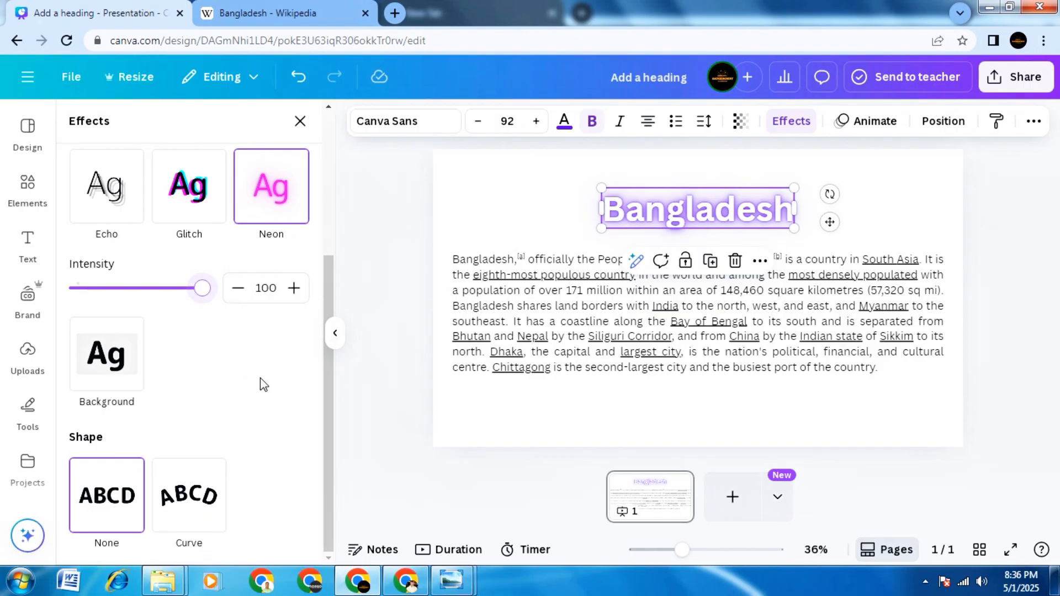
left_click(107, 374)
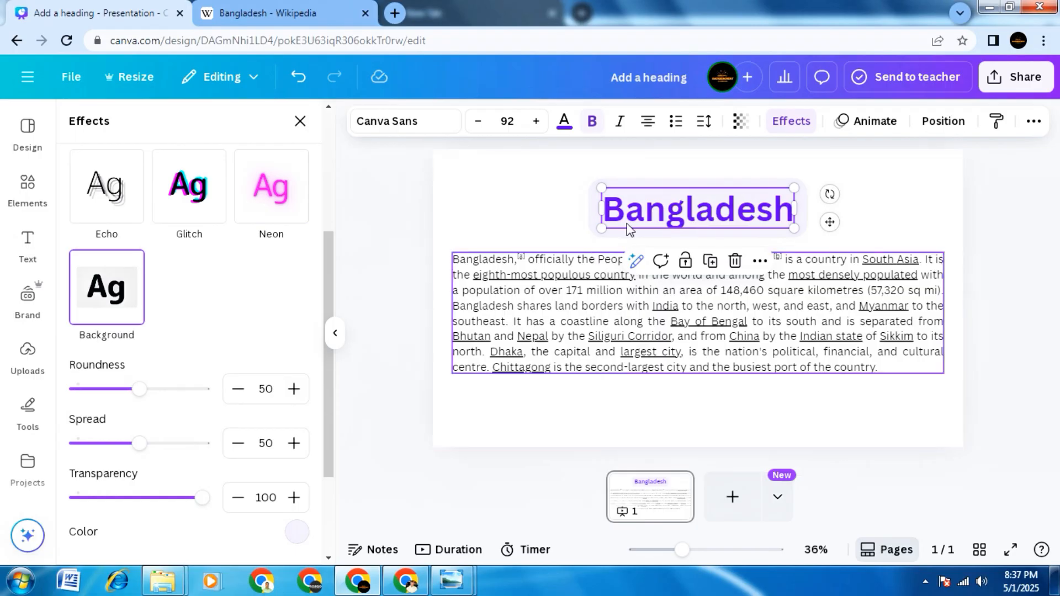
scroll(257, 357, "down", 1)
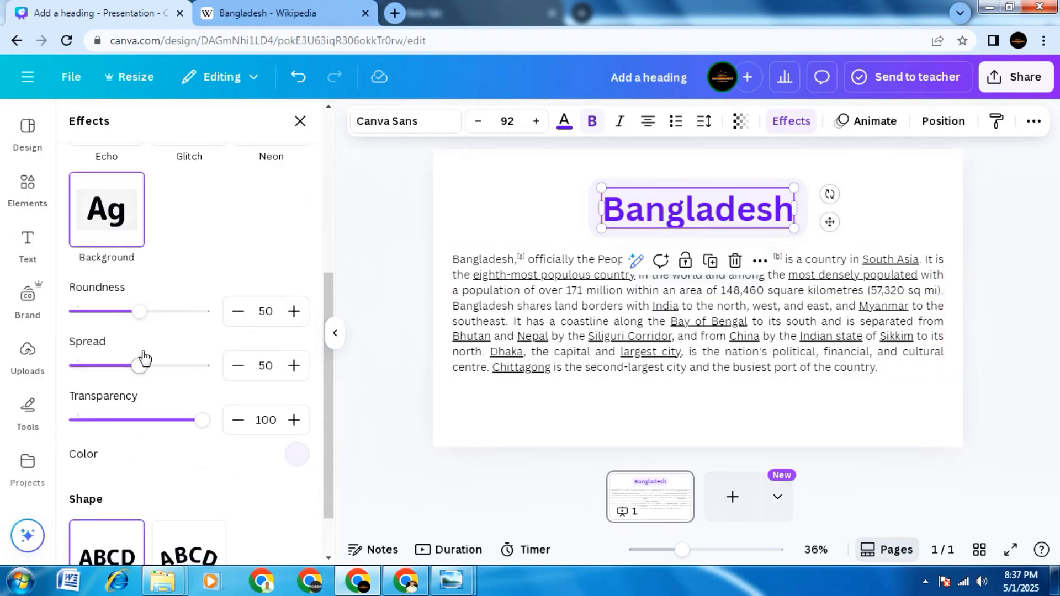
mouse_move(141, 313)
left_mouse_down()
mouse_move(237, 312)
mouse_move(85, 311)
mouse_move(156, 312)
left_mouse_up()
mouse_move(130, 368)
left_mouse_down()
mouse_move(89, 367)
mouse_move(182, 367)
mouse_move(119, 370)
left_mouse_up()
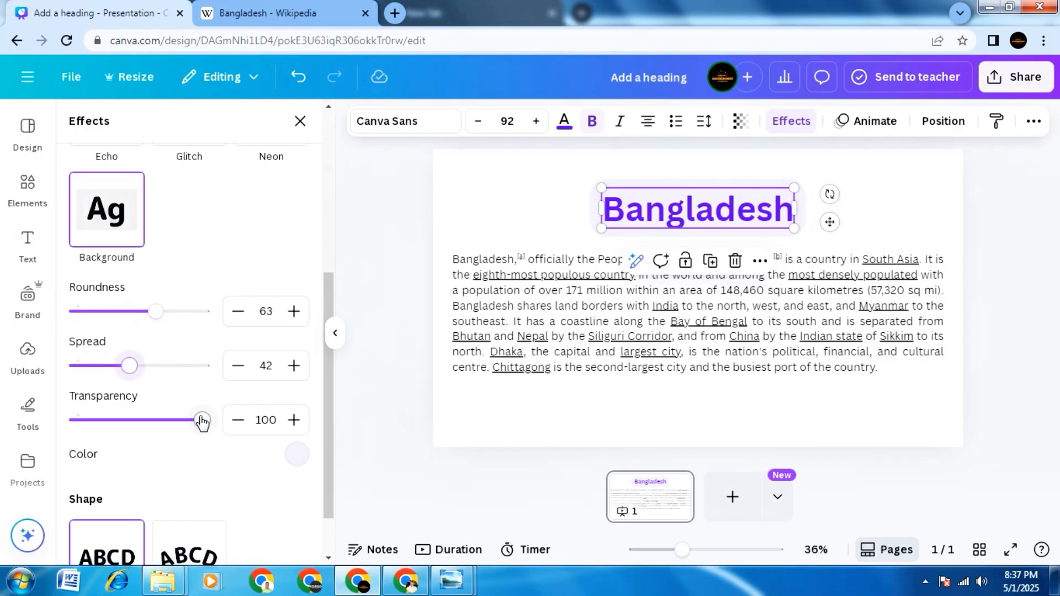
left_click_drag(202, 422, 158, 427)
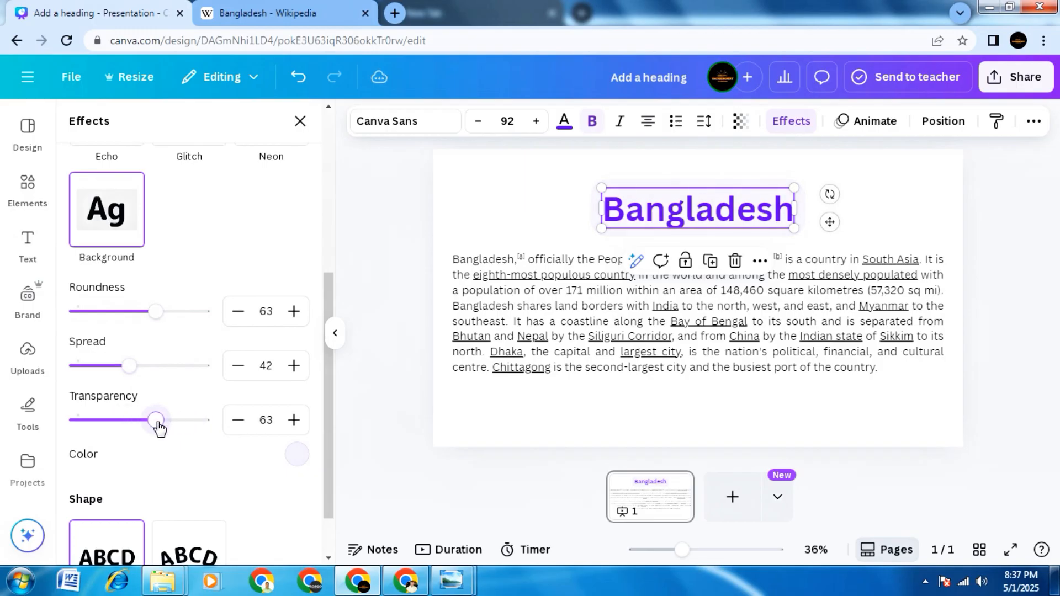
Try black, purple and pale lavender #ede6fd as the heading's background colour, and settle on black
scroll(176, 457, "down", 1)
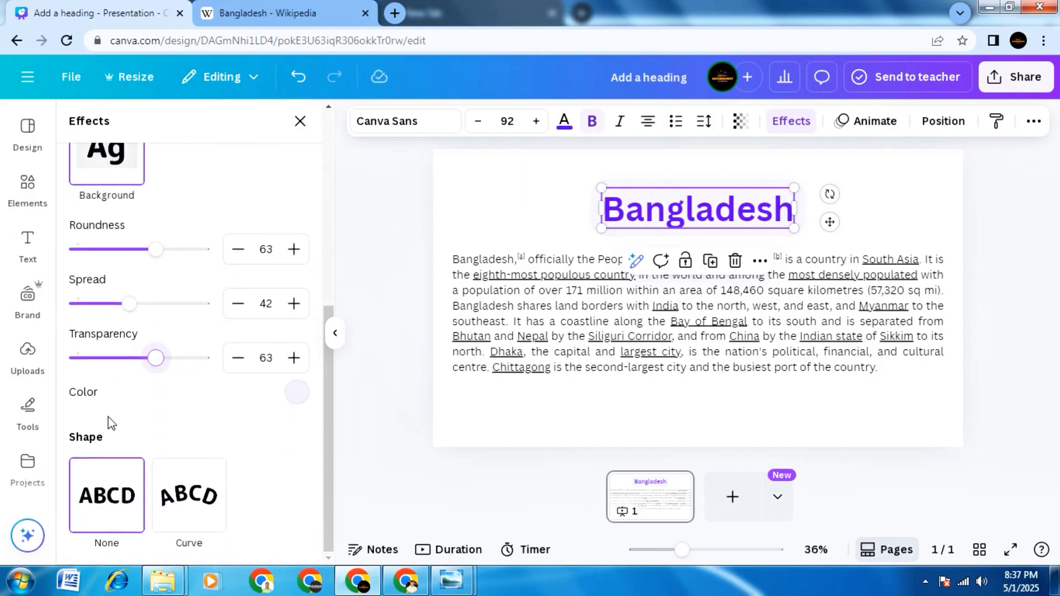
left_click(298, 393)
left_click(120, 230)
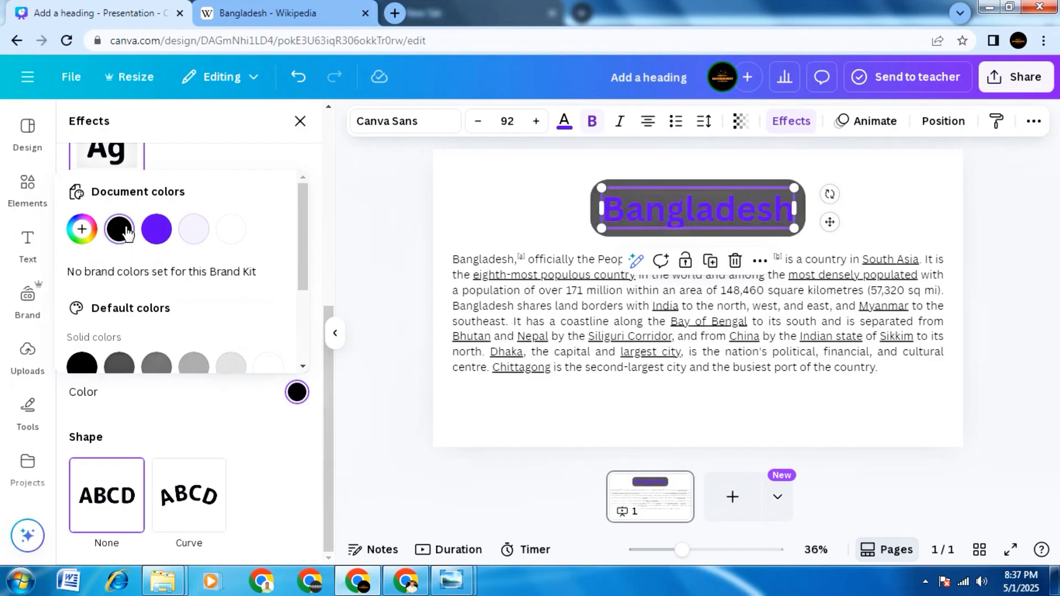
left_click(164, 232)
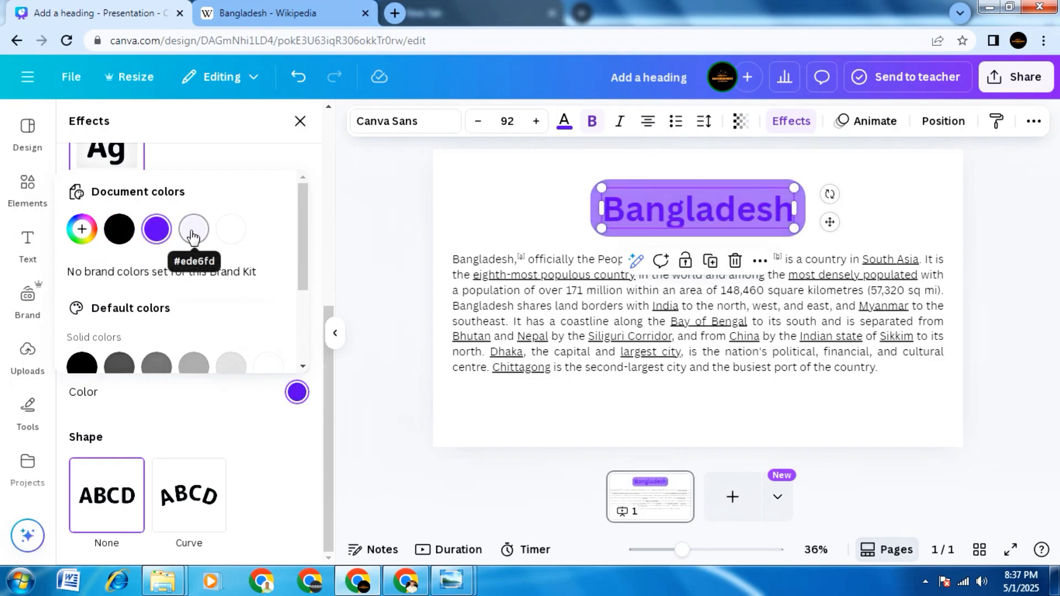
left_click(191, 233)
scroll(166, 320, "down", 2)
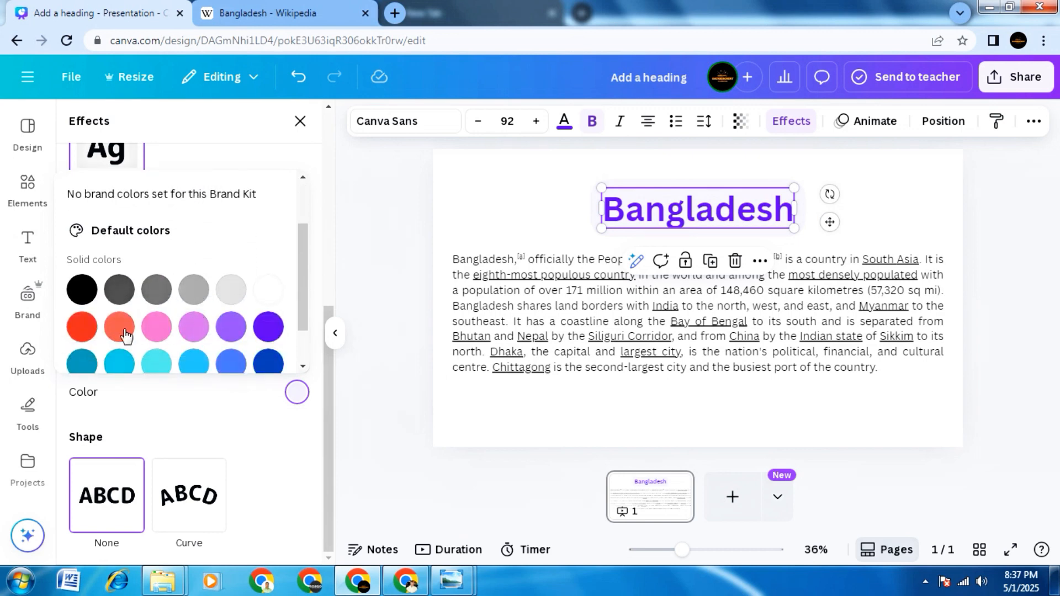
left_click(83, 291)
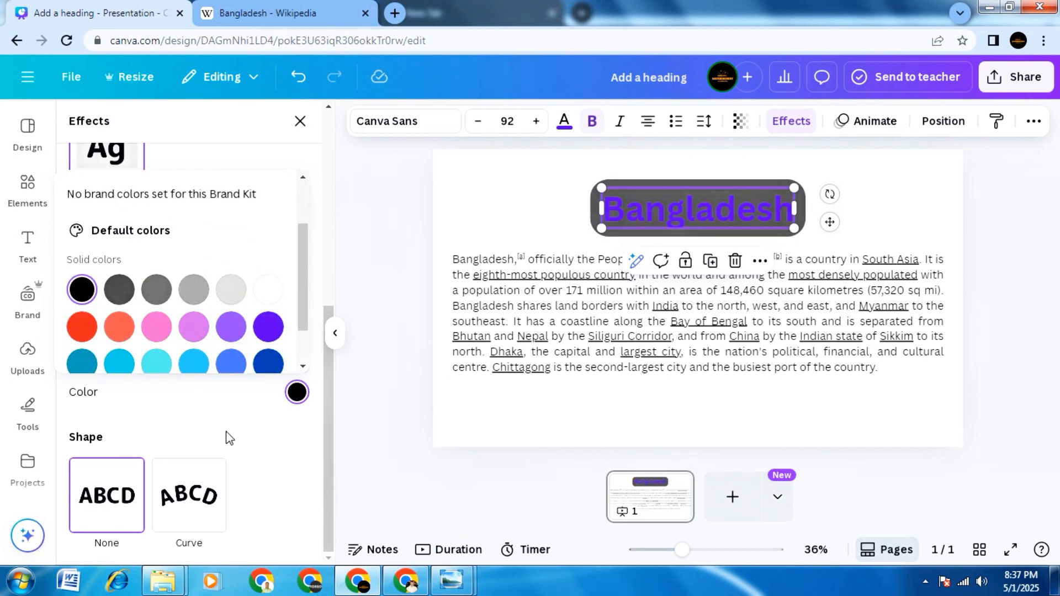
scroll(227, 436, "up", 3)
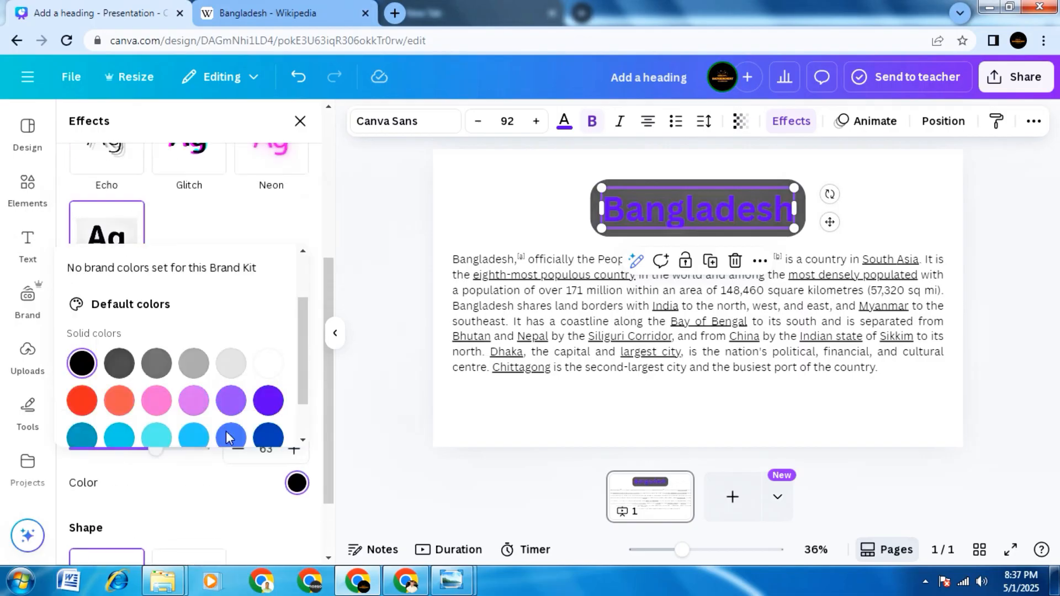
Adjust the heading's Background effect to roundness 96, spread 39 and transparency 54
scroll(303, 334, "up", 3)
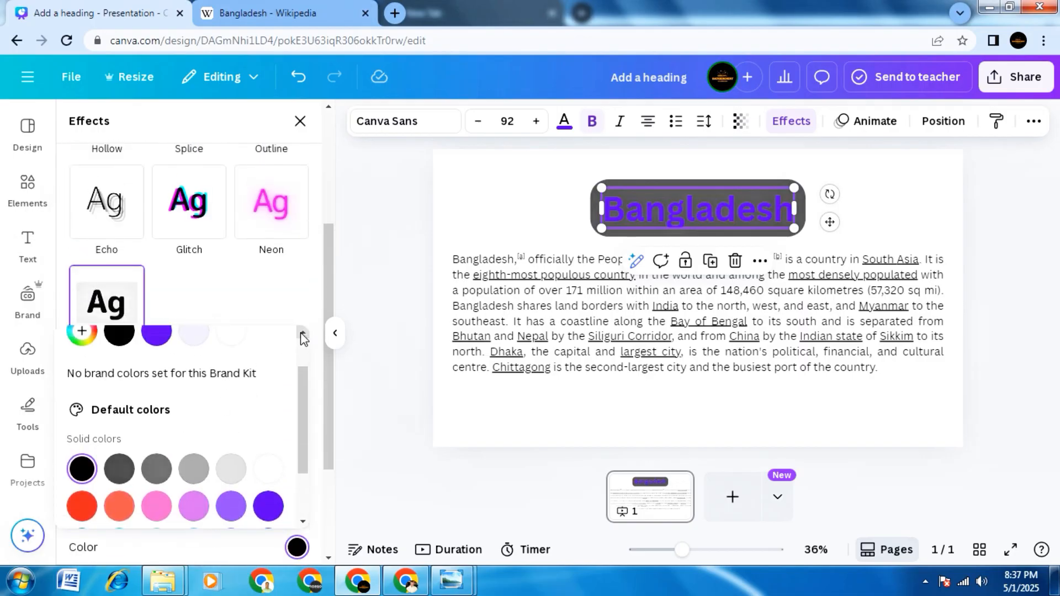
left_click(213, 300)
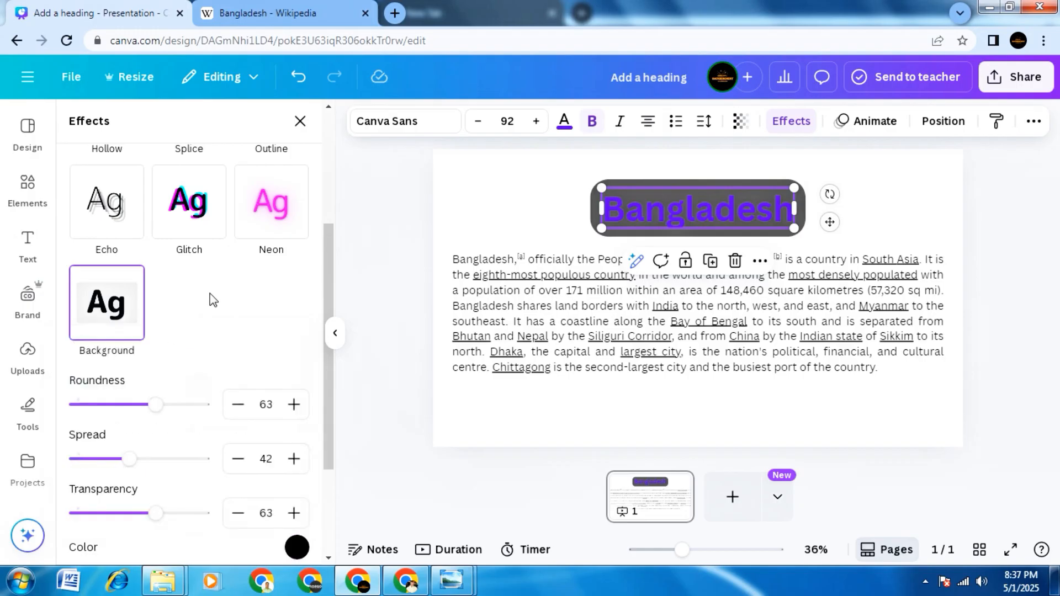
scroll(220, 339, "down", 2)
left_click_drag(159, 330, 201, 332)
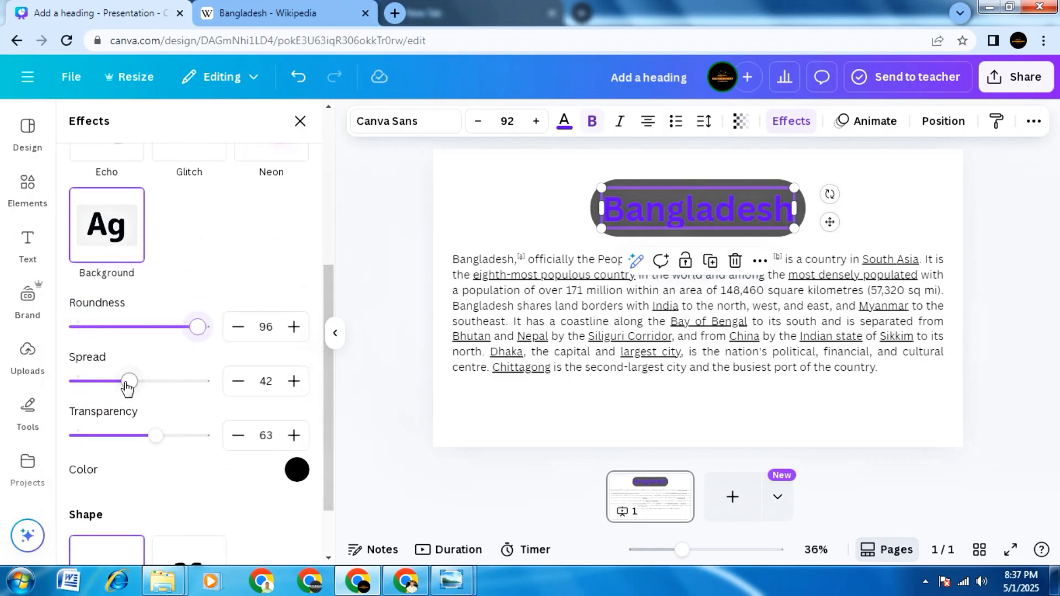
mouse_move(130, 386)
left_mouse_down()
mouse_move(96, 385)
mouse_move(177, 385)
mouse_move(126, 385)
left_mouse_up()
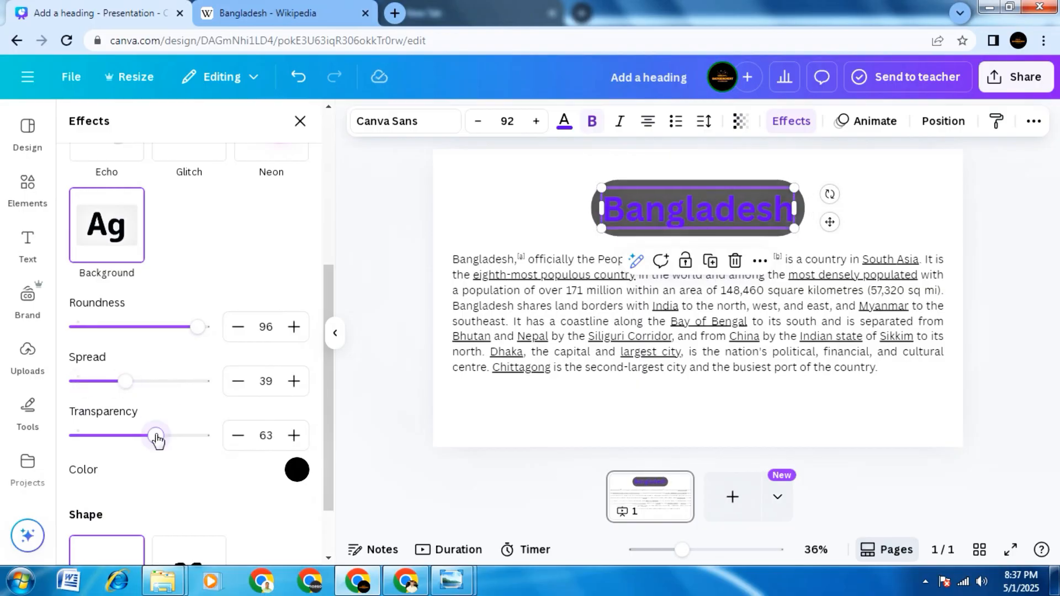
mouse_move(157, 439)
left_mouse_down()
mouse_move(115, 438)
mouse_move(173, 440)
mouse_move(146, 442)
left_mouse_up()
scroll(217, 436, "down", 2)
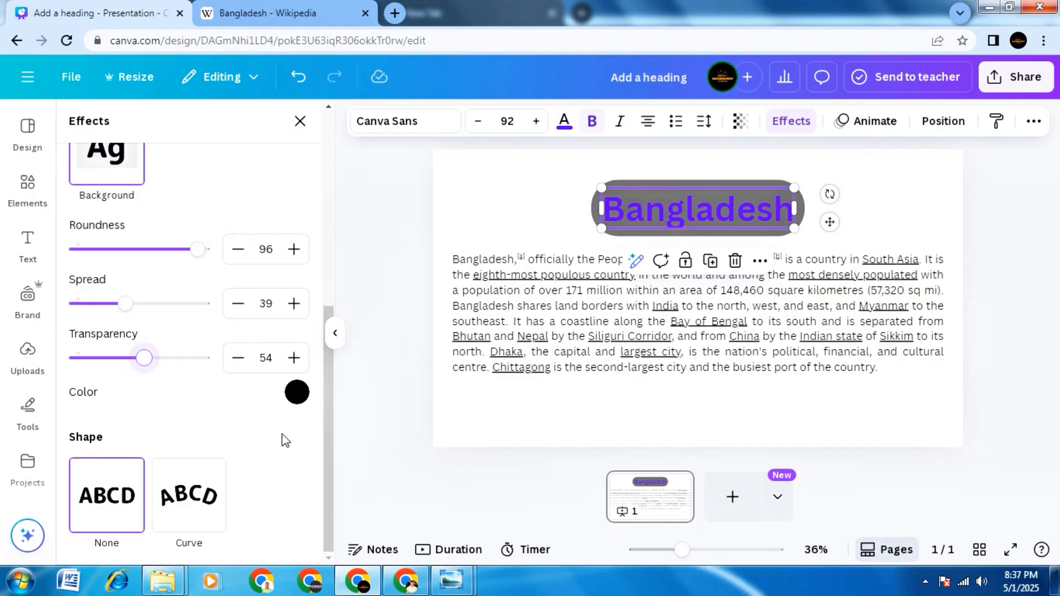
Remove the Background effect from the heading by setting its effect style to None
scroll(283, 440, "up", 6)
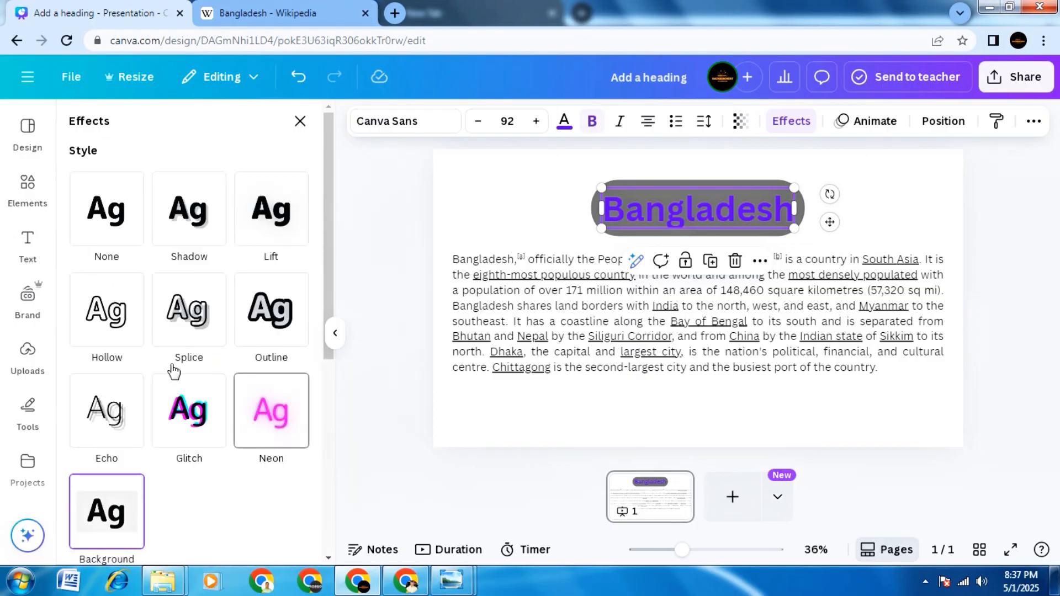
left_click(122, 229)
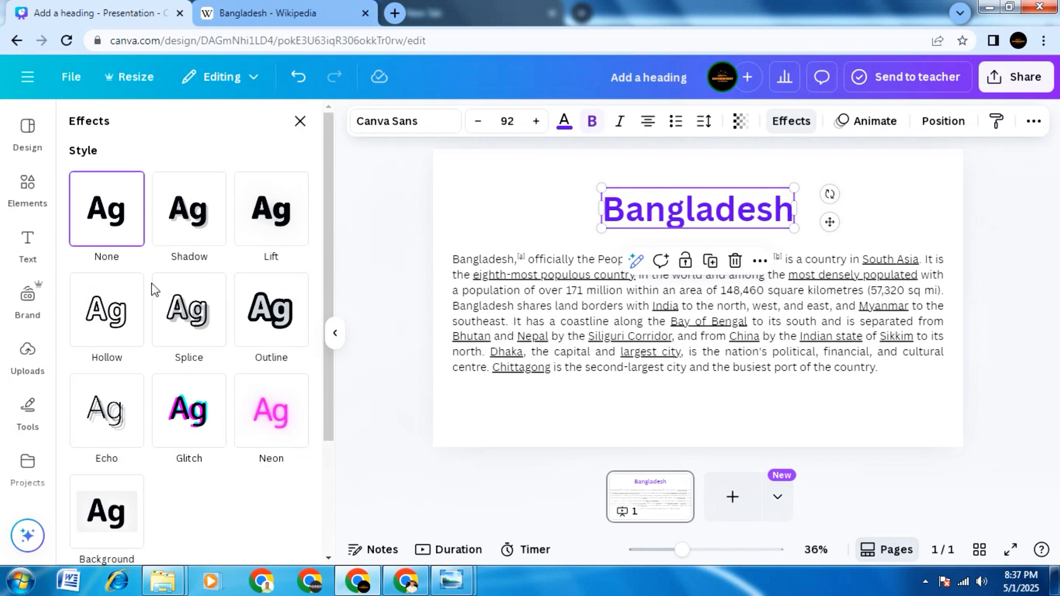
Try the Curve shape on the heading, reduce its curve to 0, and return the shape to None
scroll(253, 420, "down", 3)
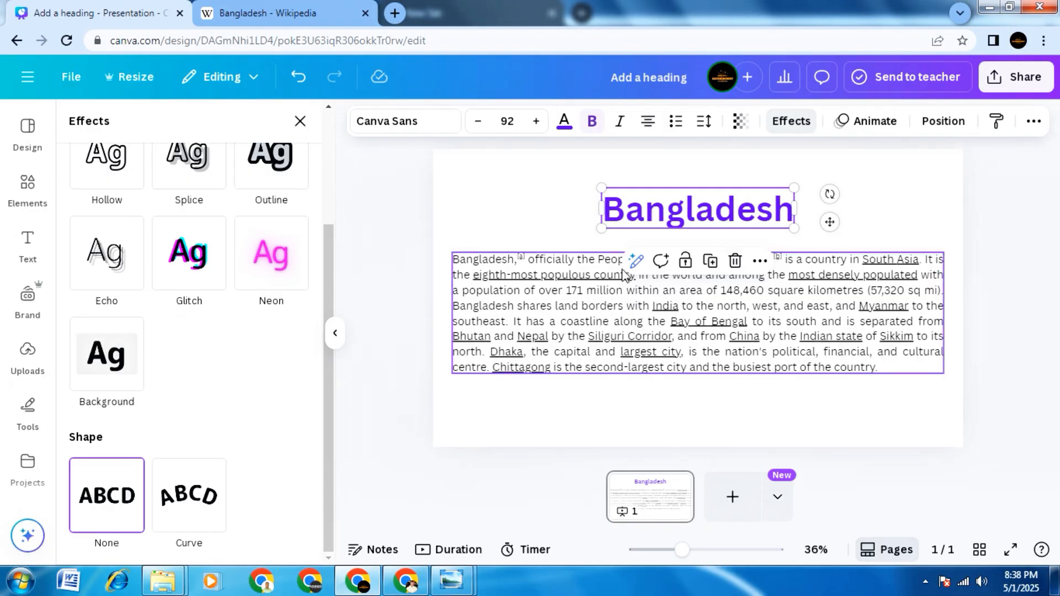
left_click(198, 506)
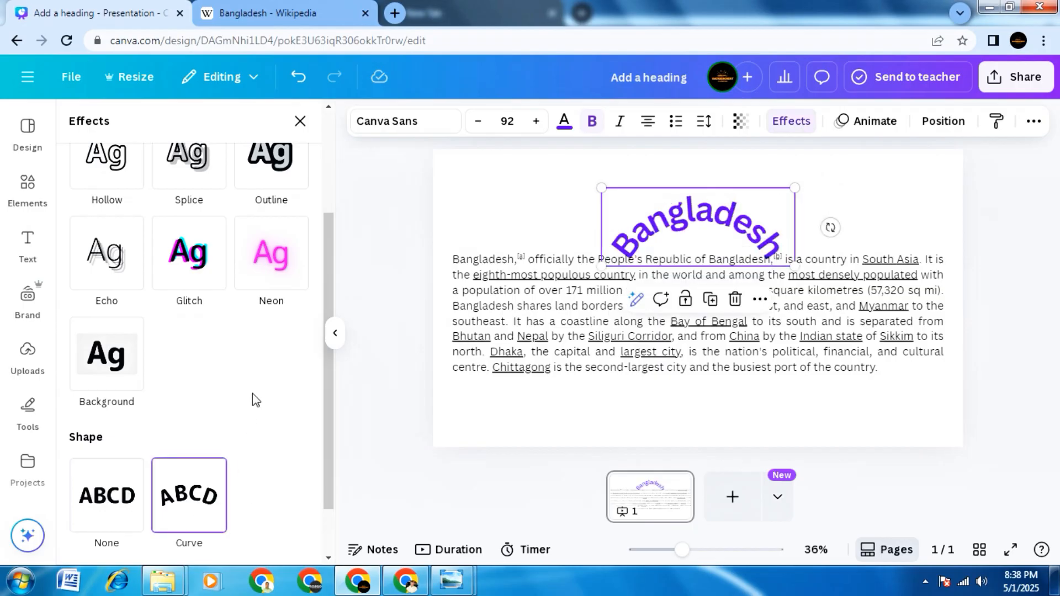
scroll(257, 398, "down", 1)
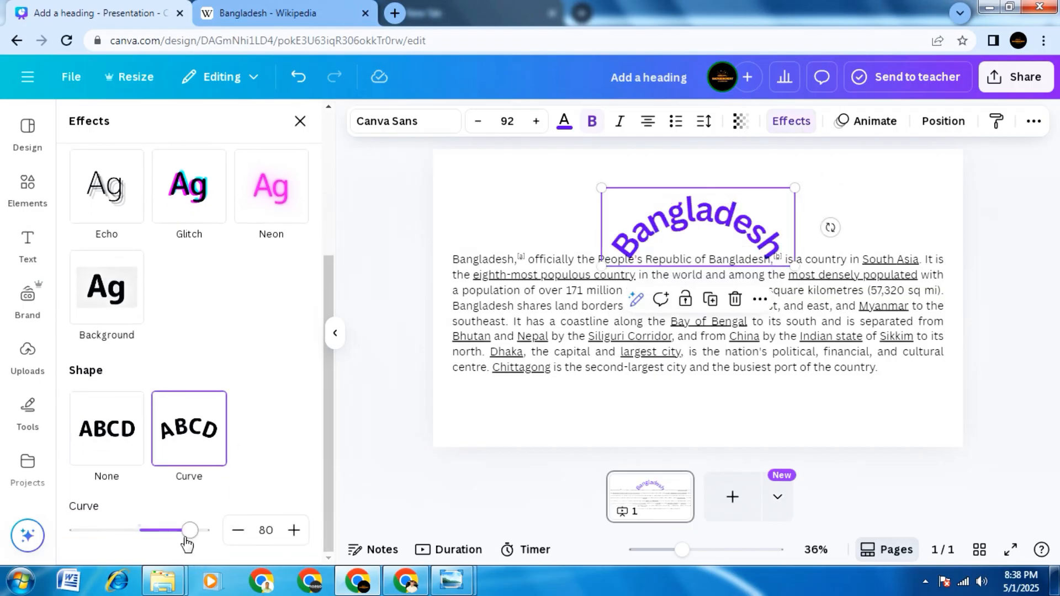
left_click_drag(190, 534, 138, 539)
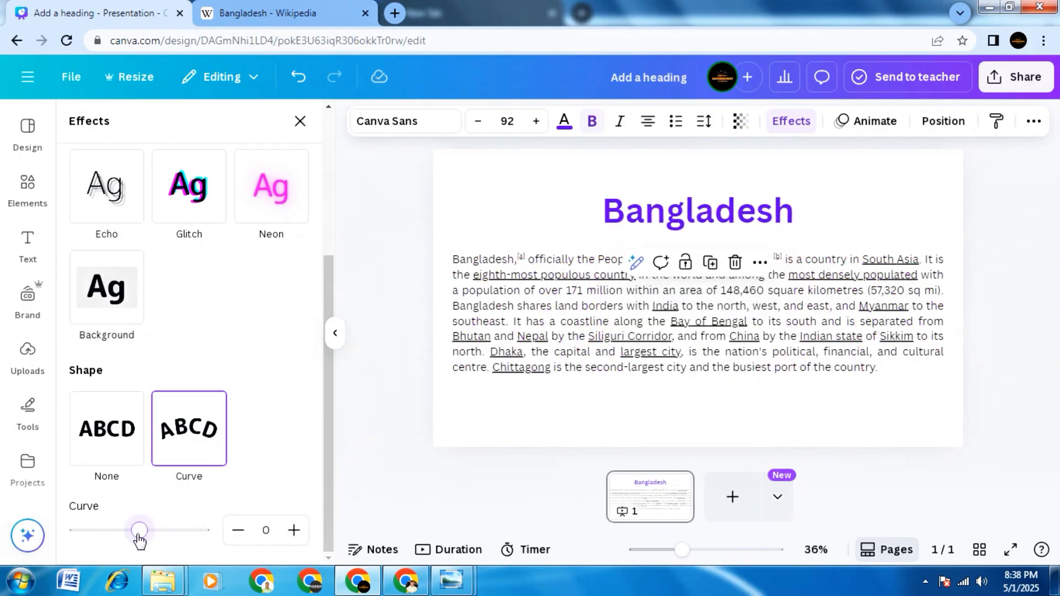
left_click(138, 439)
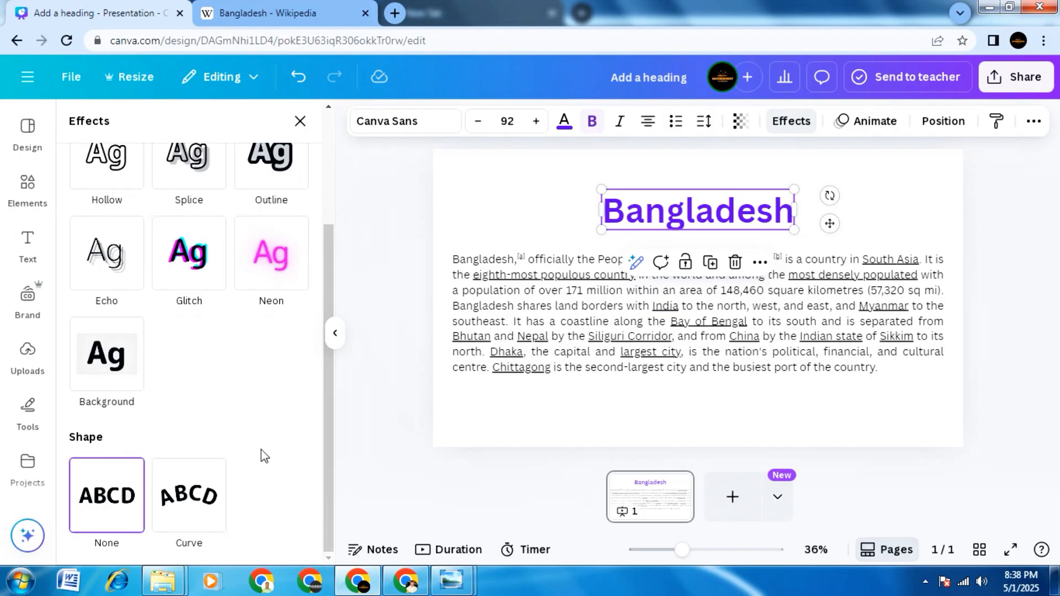
scroll(261, 458, "up", 3)
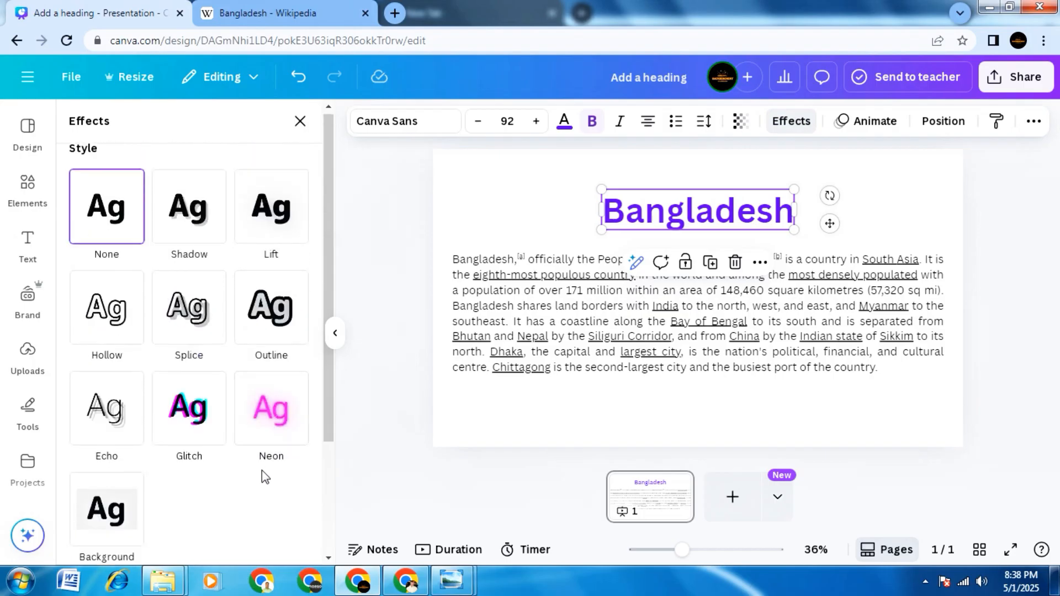
left_click(300, 123)
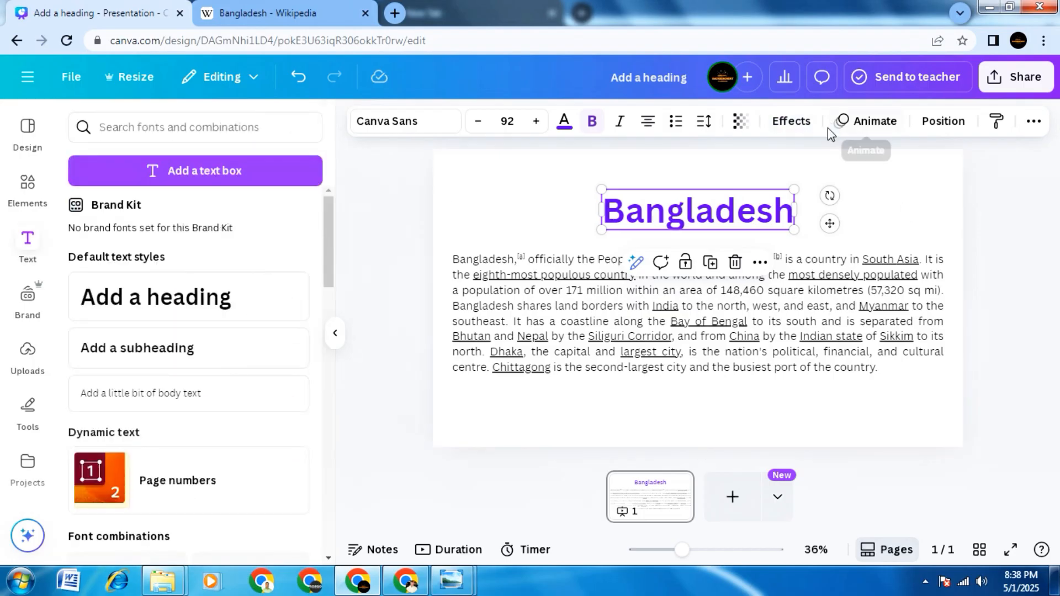
Preview the suggested, general and add-on text animations for the Bangladesh heading without applying any
left_click(867, 121)
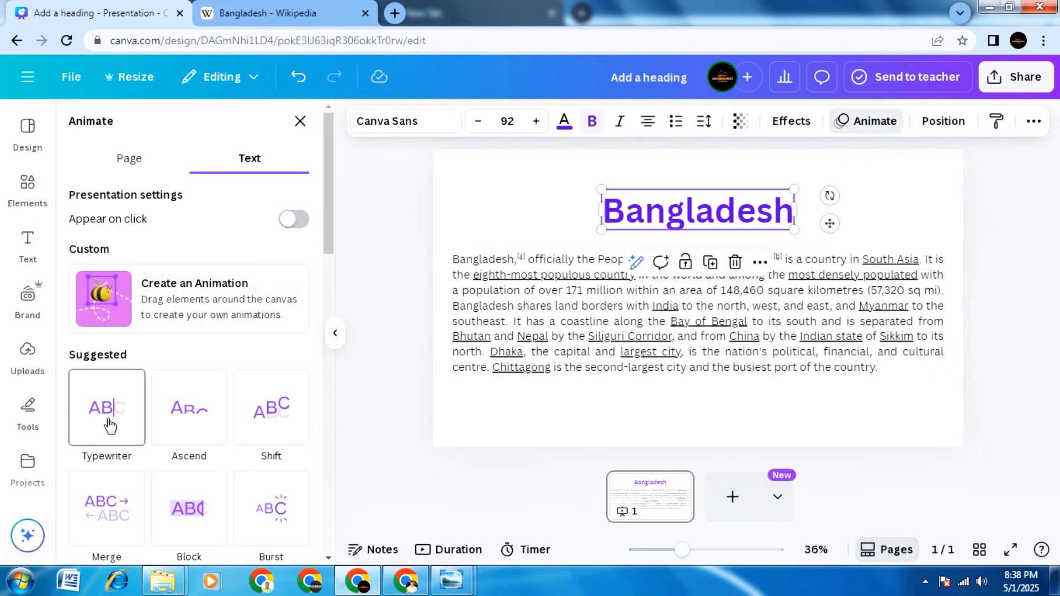
scroll(107, 425, "down", 3)
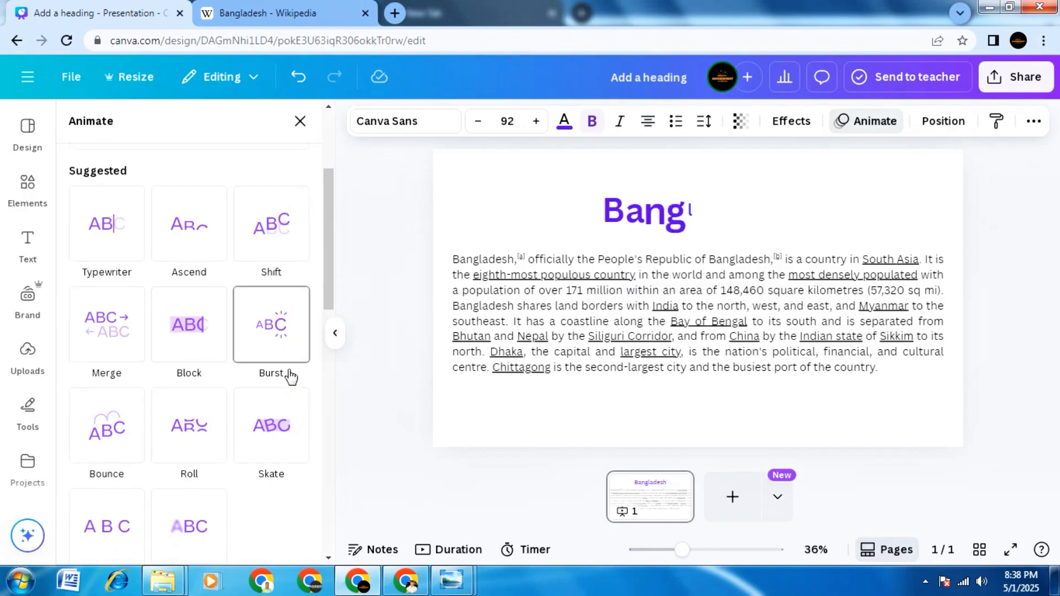
scroll(277, 372, "down", 1)
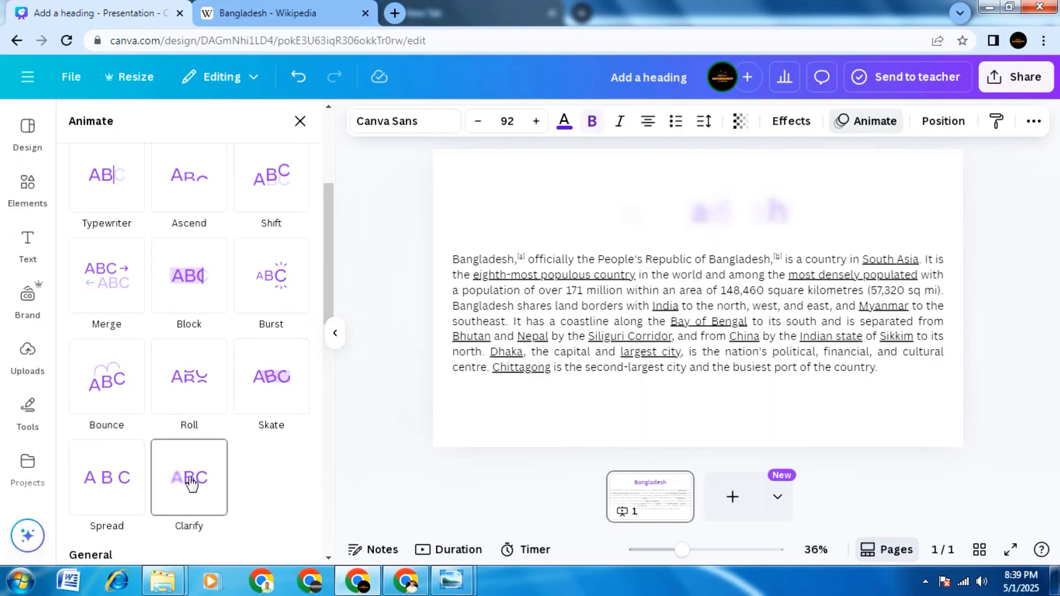
scroll(190, 483, "down", 4)
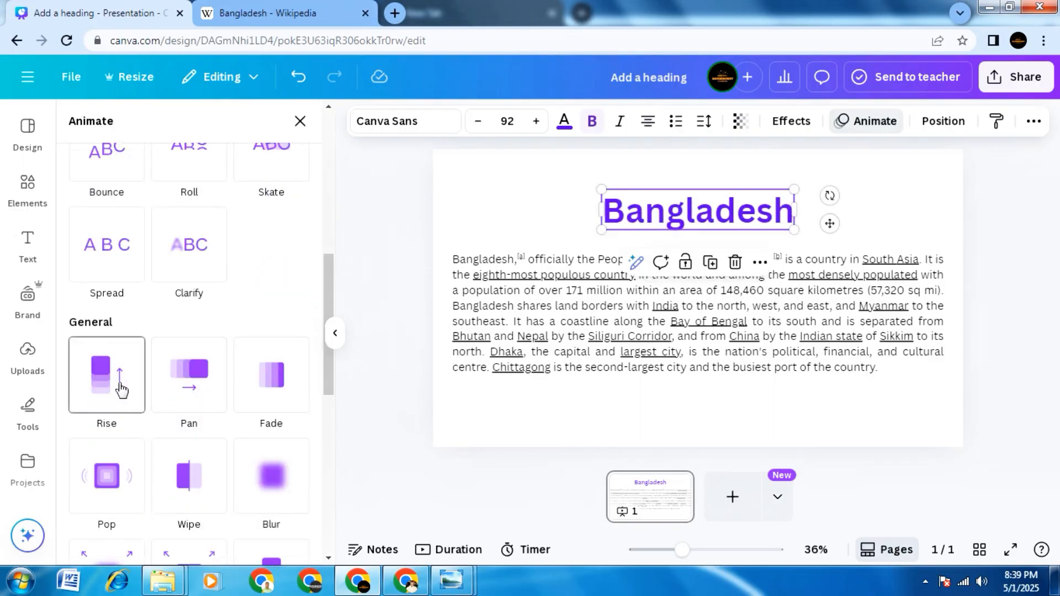
scroll(120, 386, "down", 3)
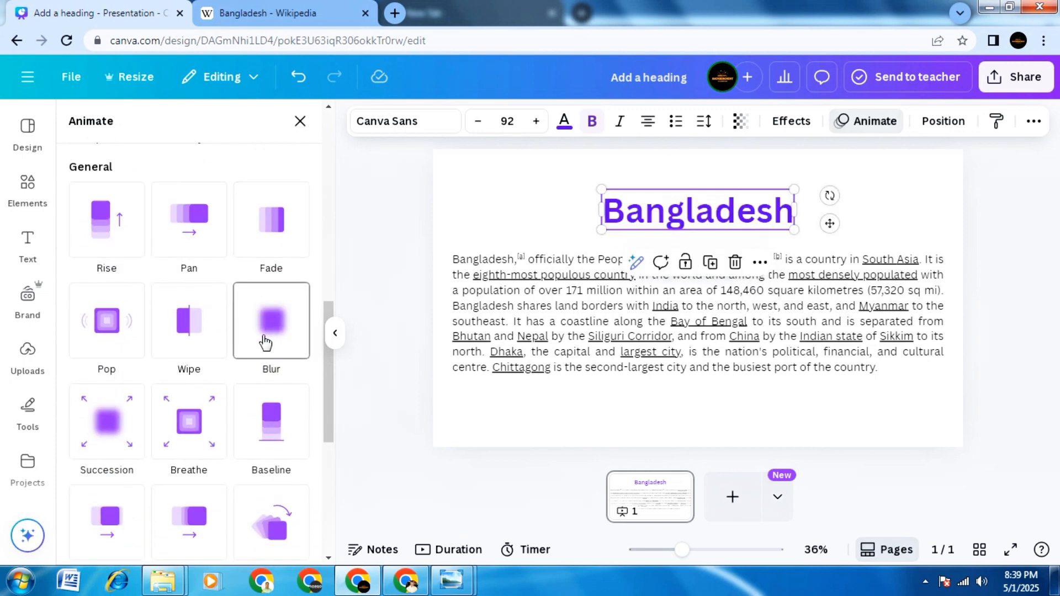
scroll(267, 345, "down", 7)
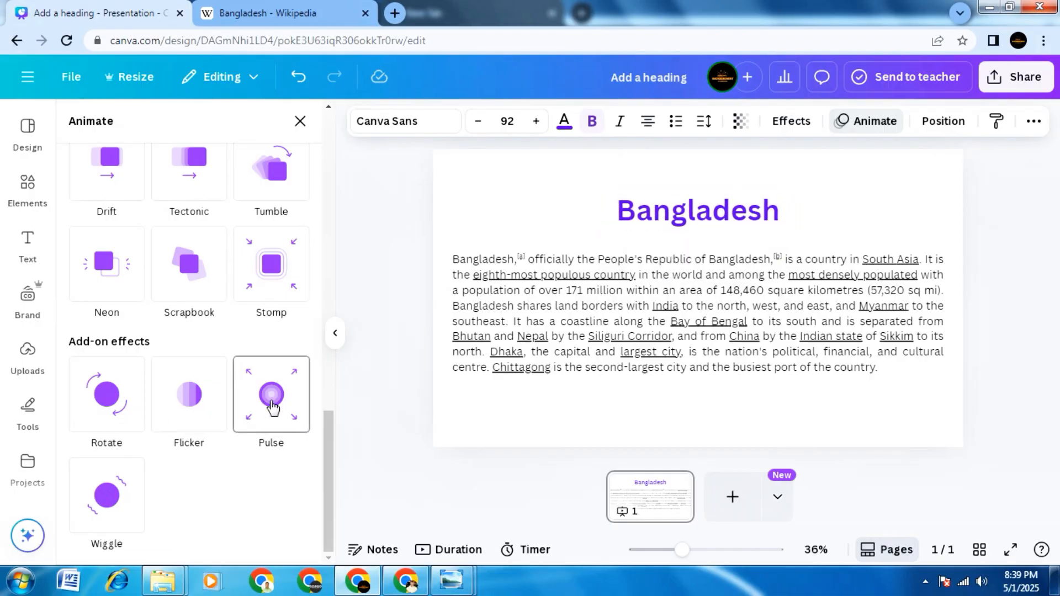
scroll(272, 406, "up", 3)
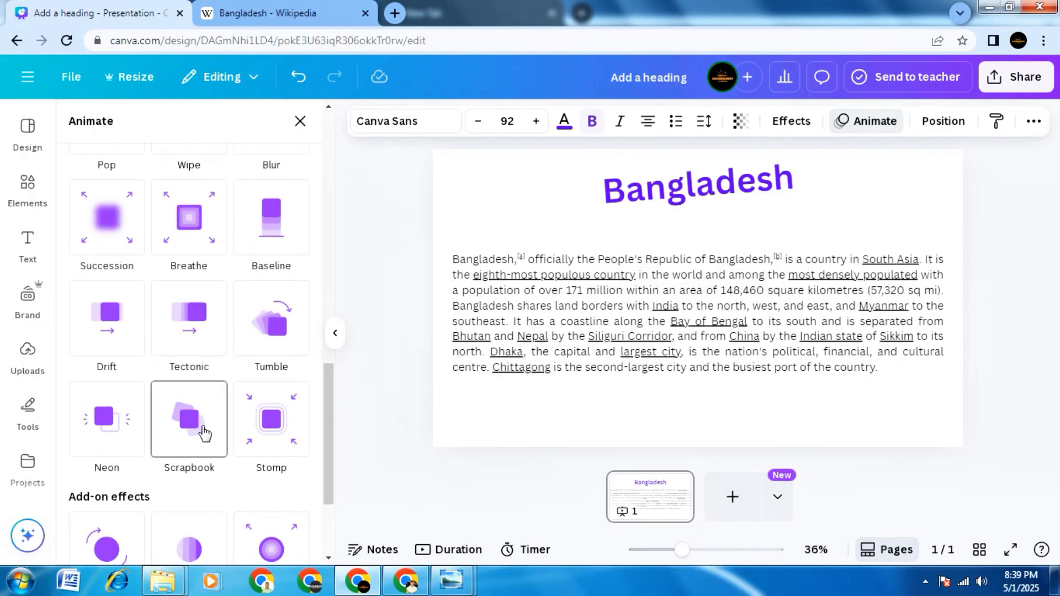
scroll(203, 433, "up", 14)
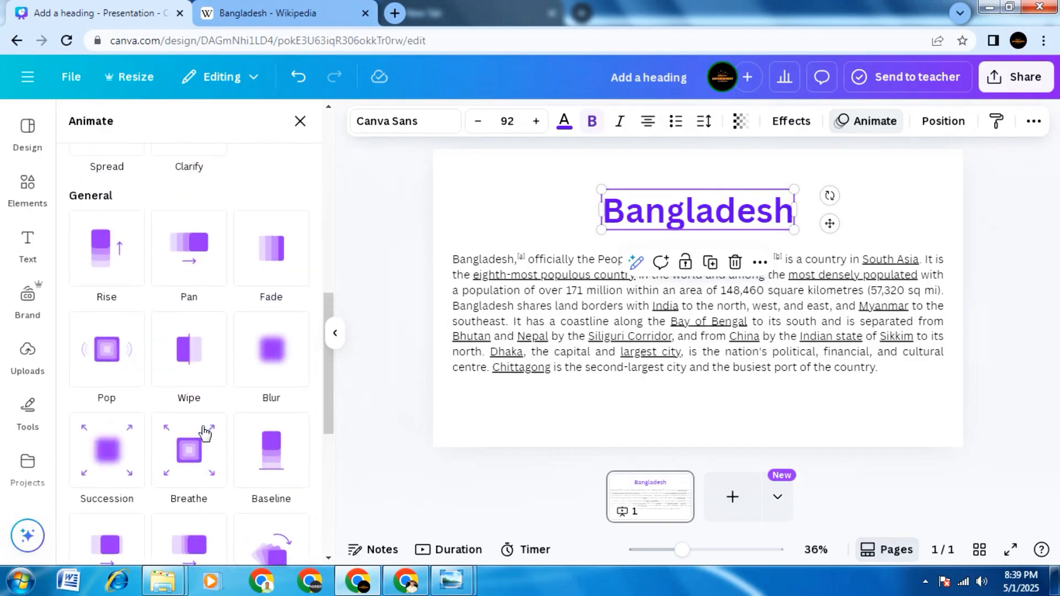
scroll(215, 440, "up", 2)
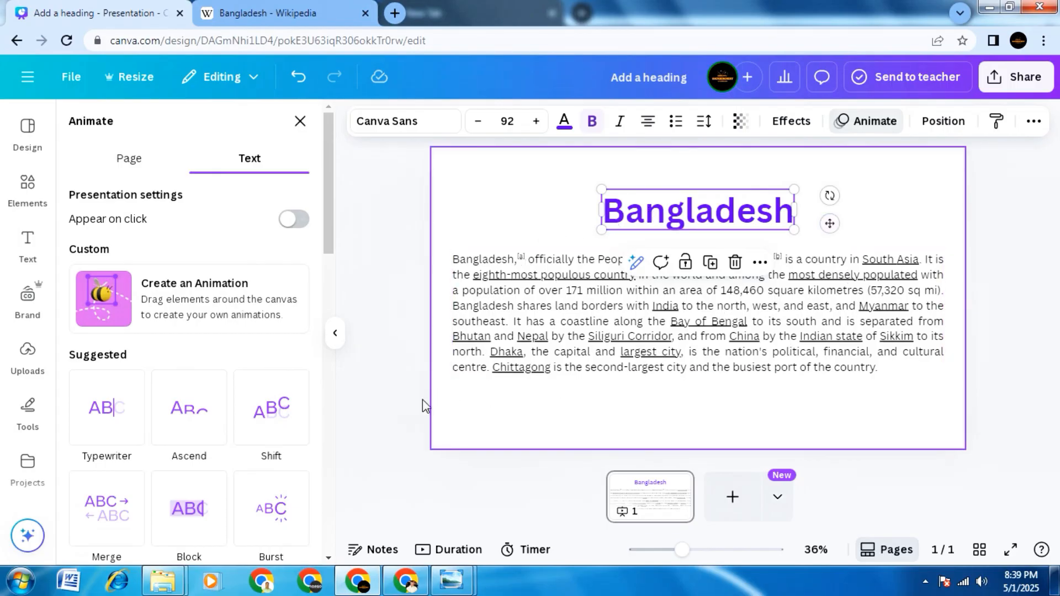
Try two freehand looping custom animation paths for the heading over the paragraph, deleting each path
left_click(158, 299)
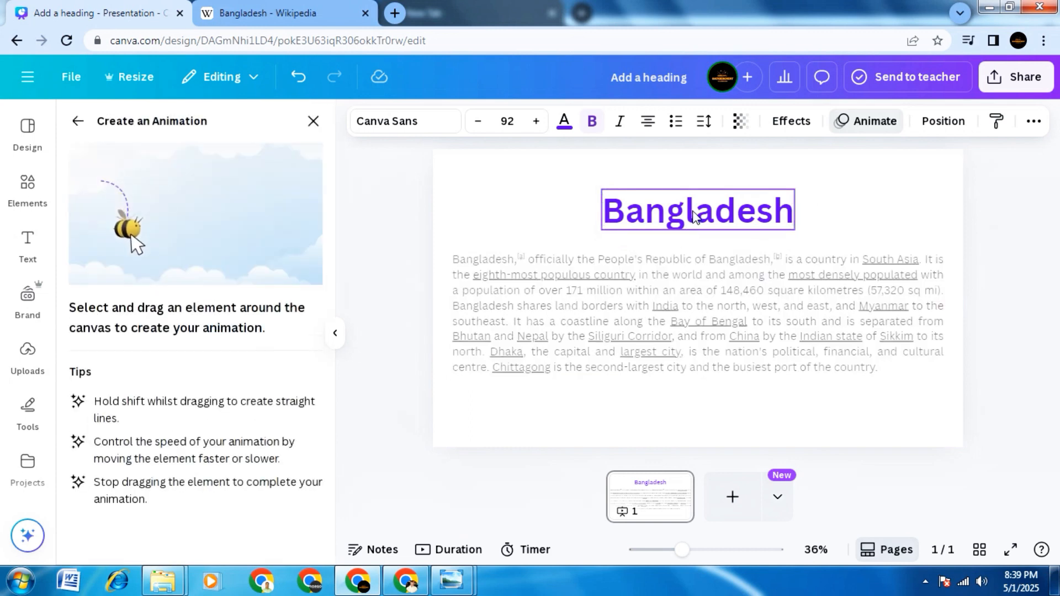
mouse_move(703, 213)
left_mouse_down()
mouse_move(553, 252)
mouse_move(536, 295)
mouse_move(597, 374)
mouse_move(737, 384)
mouse_move(867, 281)
mouse_move(837, 234)
mouse_move(704, 250)
mouse_move(628, 290)
mouse_move(668, 339)
mouse_move(752, 328)
mouse_move(743, 286)
mouse_move(683, 305)
mouse_move(694, 326)
mouse_move(700, 309)
mouse_move(718, 320)
left_mouse_up()
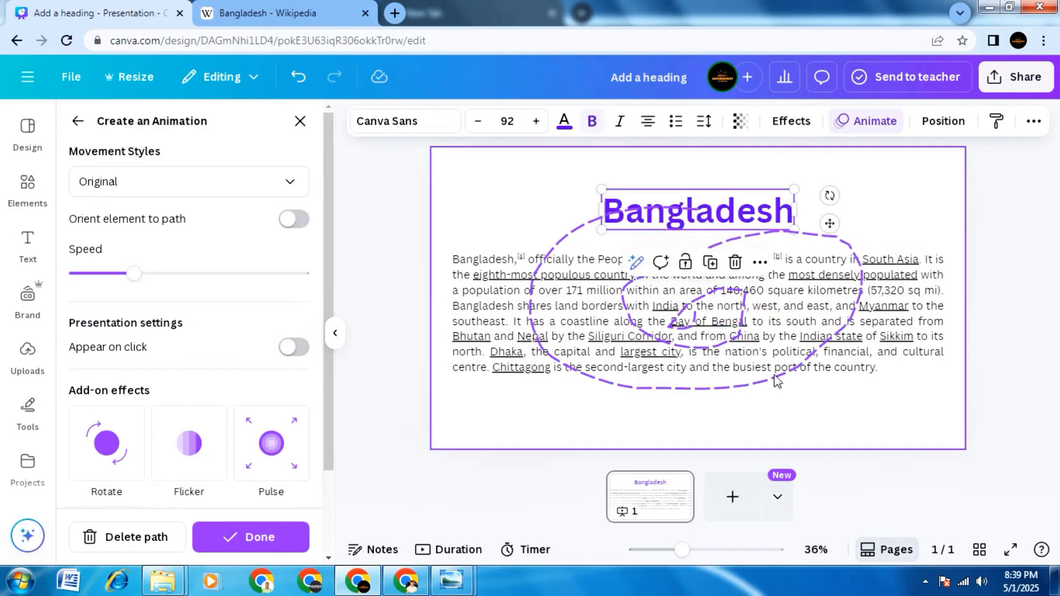
left_click(157, 545)
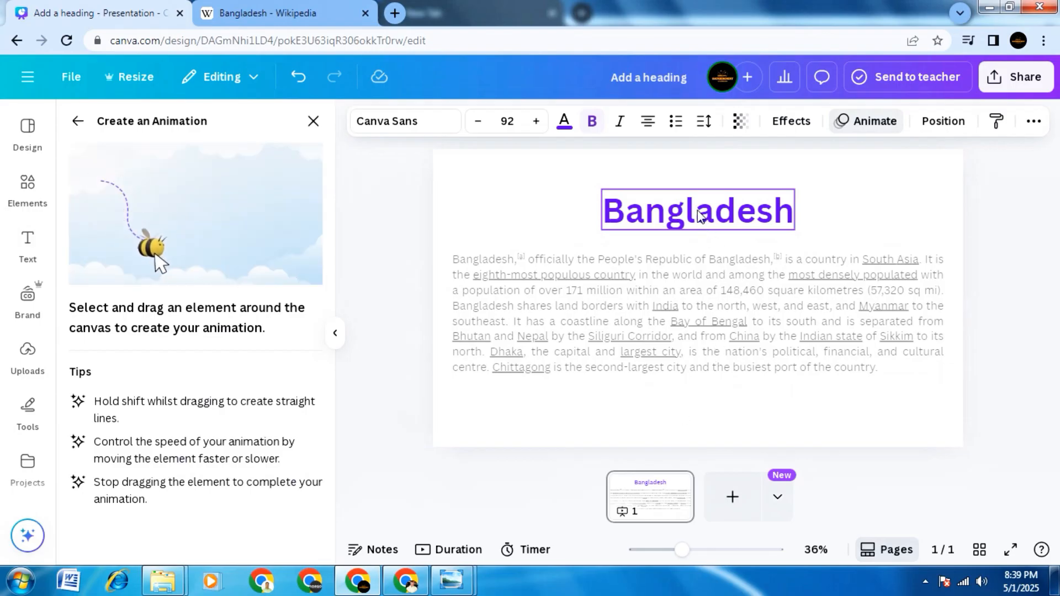
mouse_move(698, 216)
left_mouse_down()
mouse_move(777, 217)
mouse_move(827, 307)
mouse_move(800, 381)
mouse_move(646, 400)
mouse_move(629, 287)
mouse_move(684, 232)
mouse_move(731, 313)
mouse_move(605, 276)
mouse_move(582, 406)
mouse_move(871, 285)
mouse_move(953, 231)
mouse_move(1038, 237)
left_mouse_up()
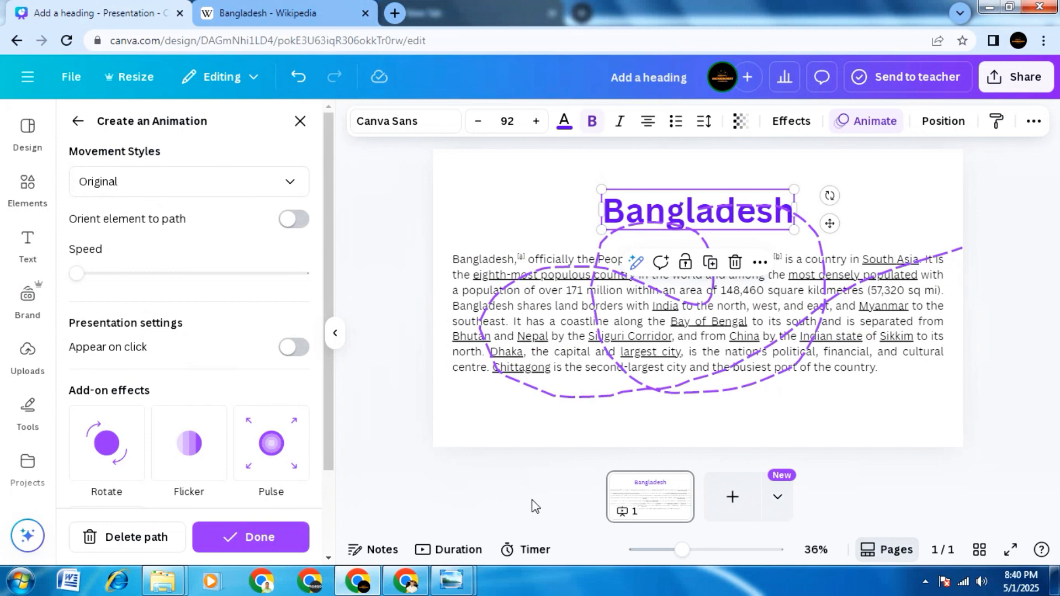
left_click(157, 537)
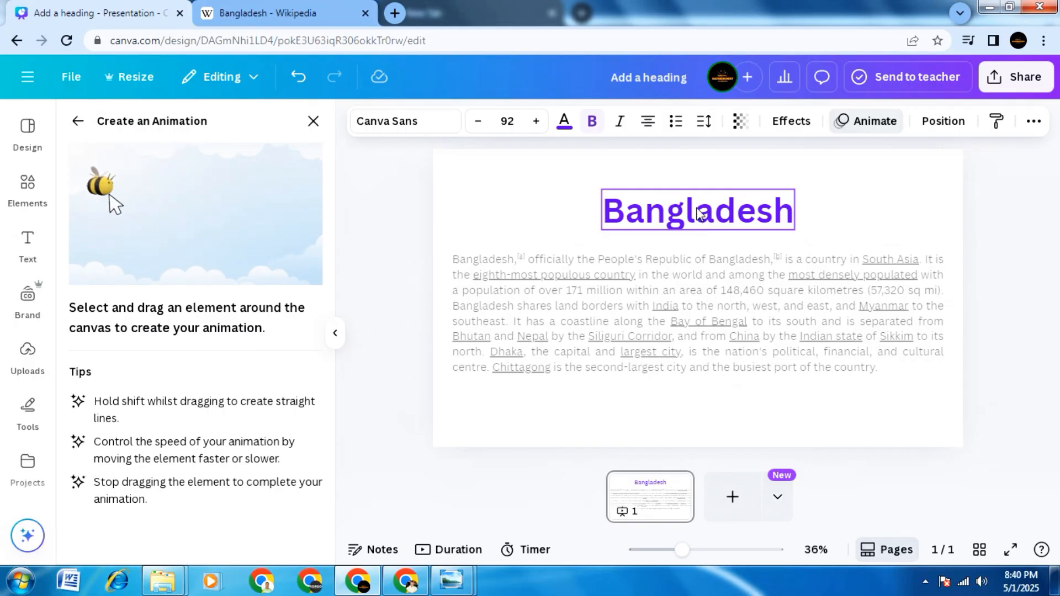
Try a straight vertical animation path from the heading down past the slide's lower edge, and delete it
left_click_drag(699, 220, 692, 481)
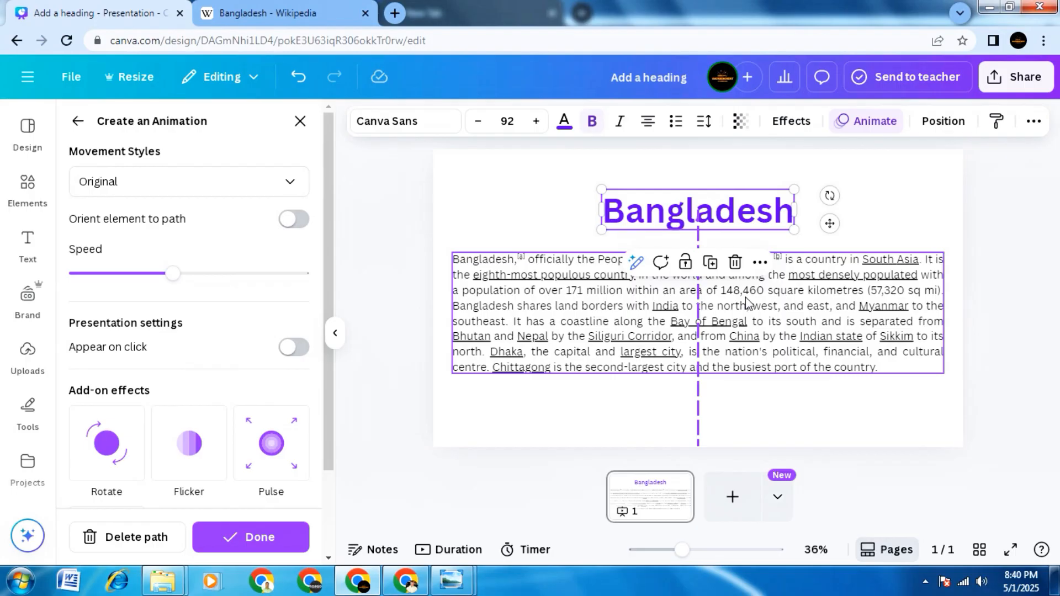
left_click(124, 537)
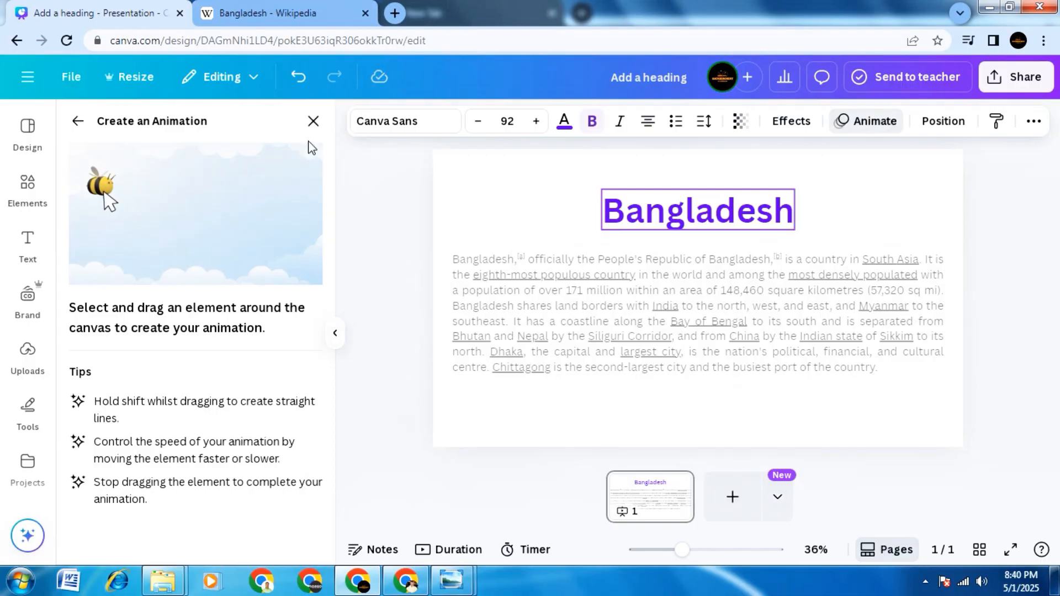
left_click(313, 123)
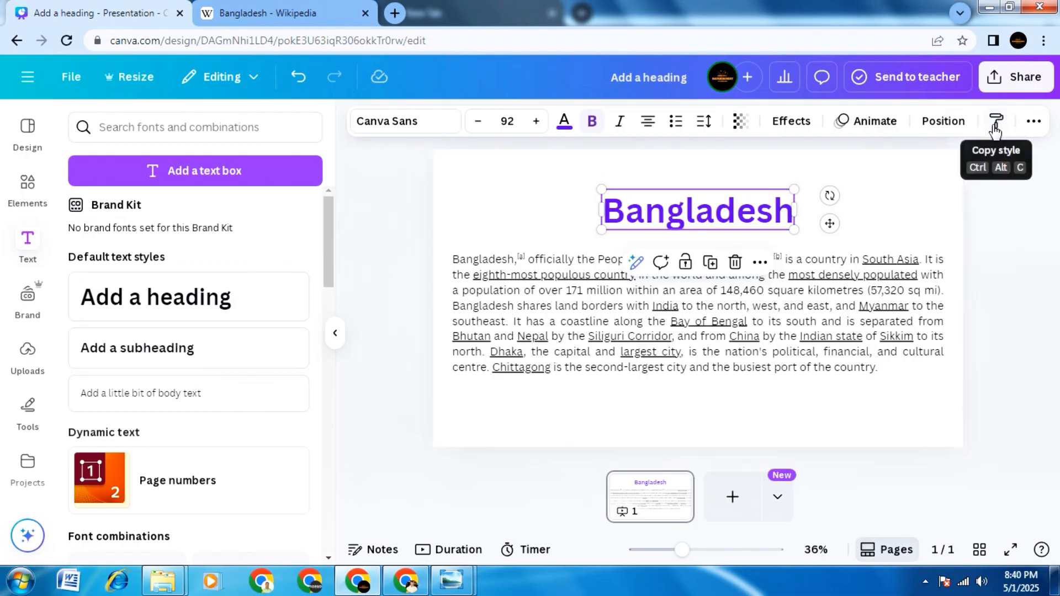
Underline the whole Bangladesh heading text
left_click(1033, 121)
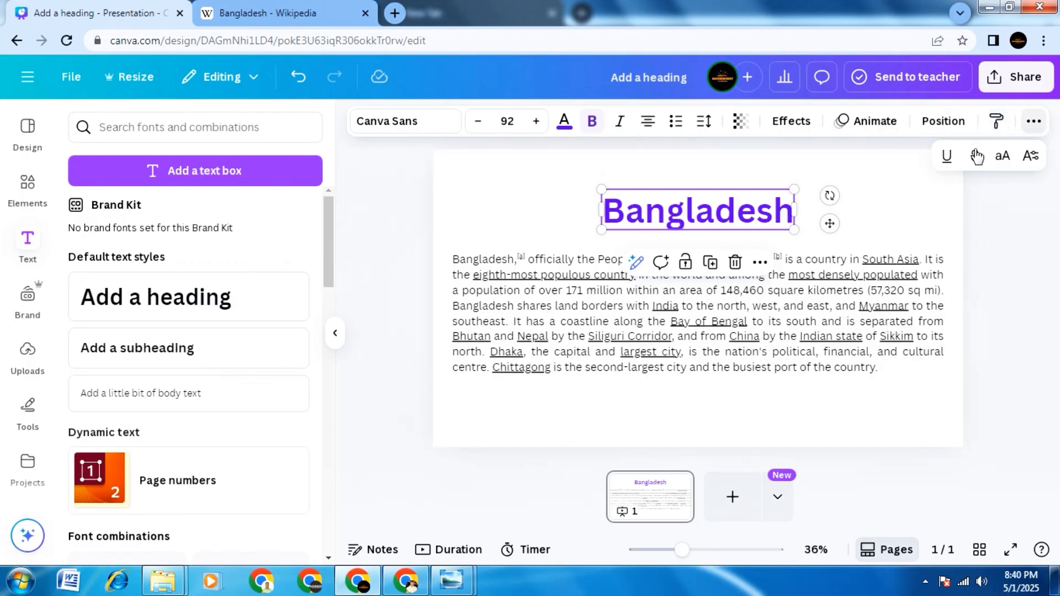
double_click(708, 210)
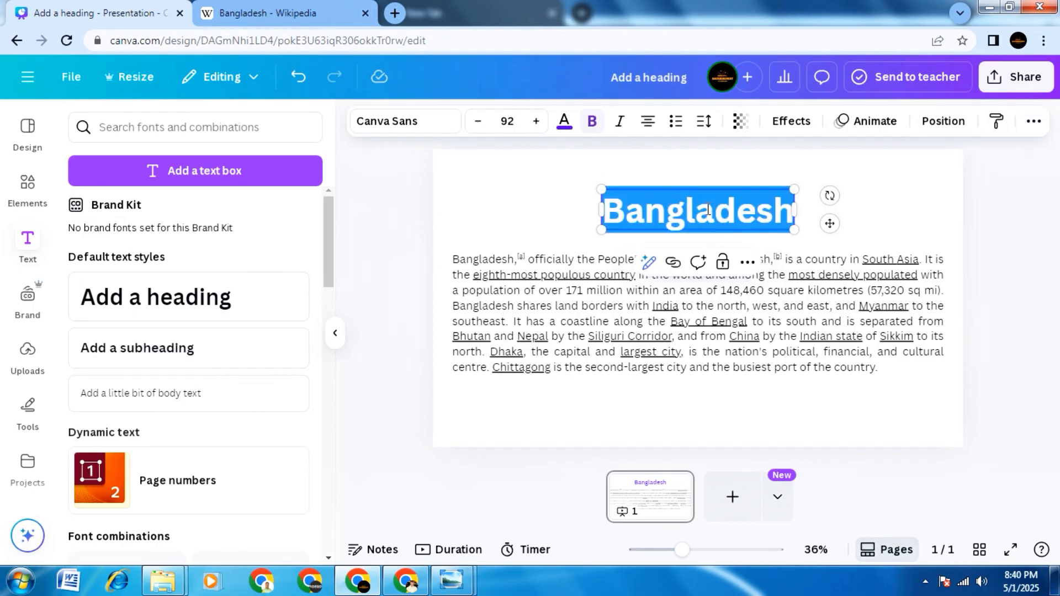
left_click(1034, 124)
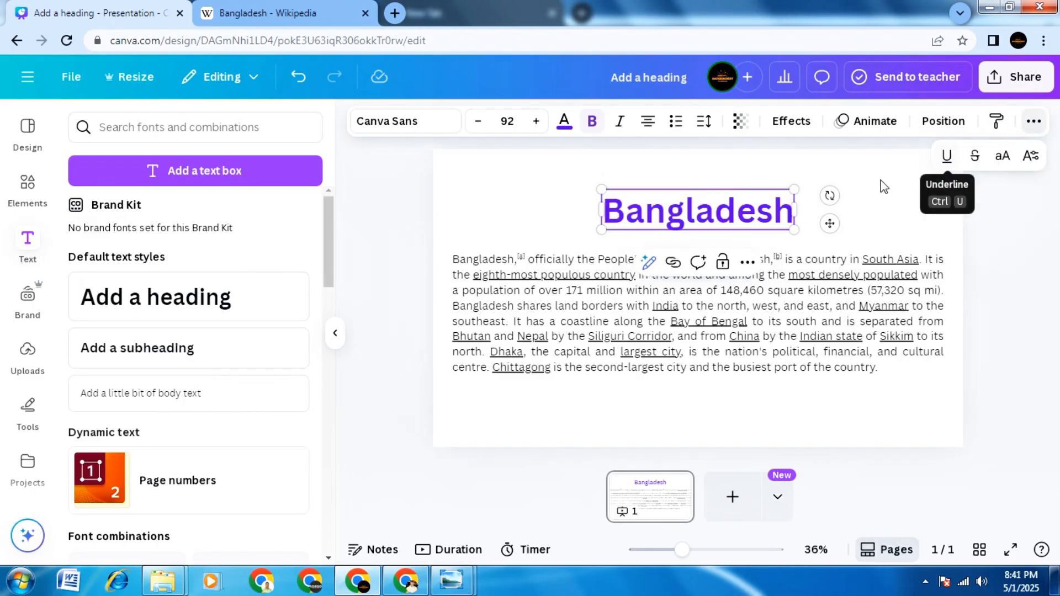
left_click(751, 212)
double_click(751, 212)
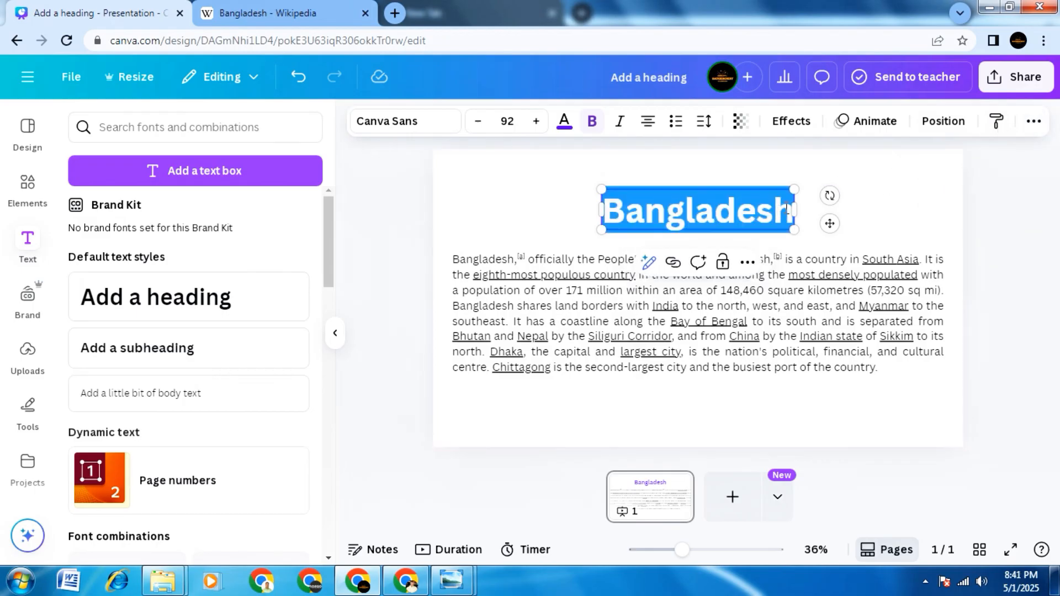
left_click(1033, 121)
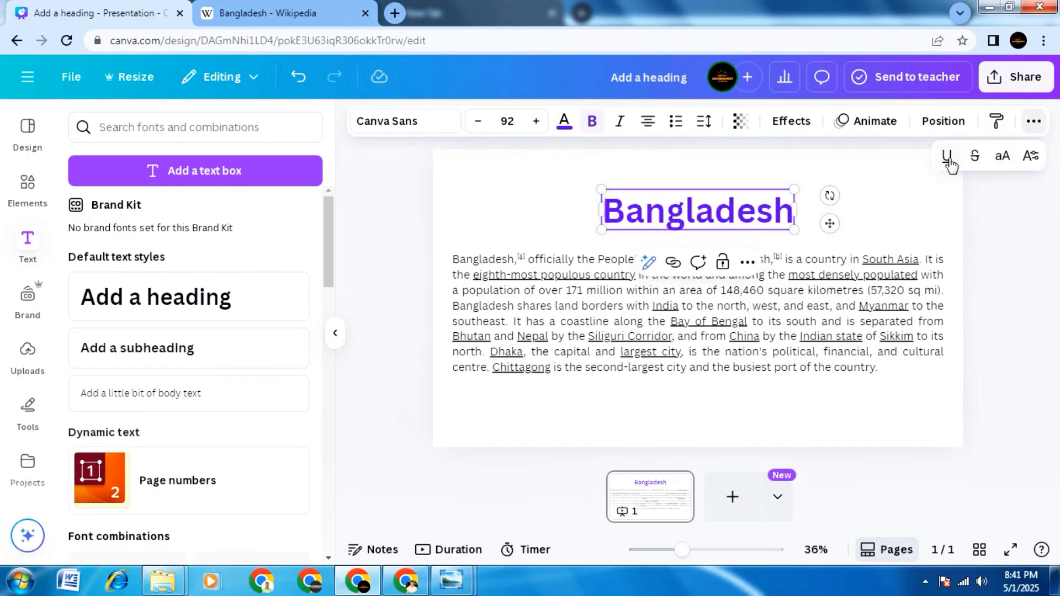
left_click(947, 157)
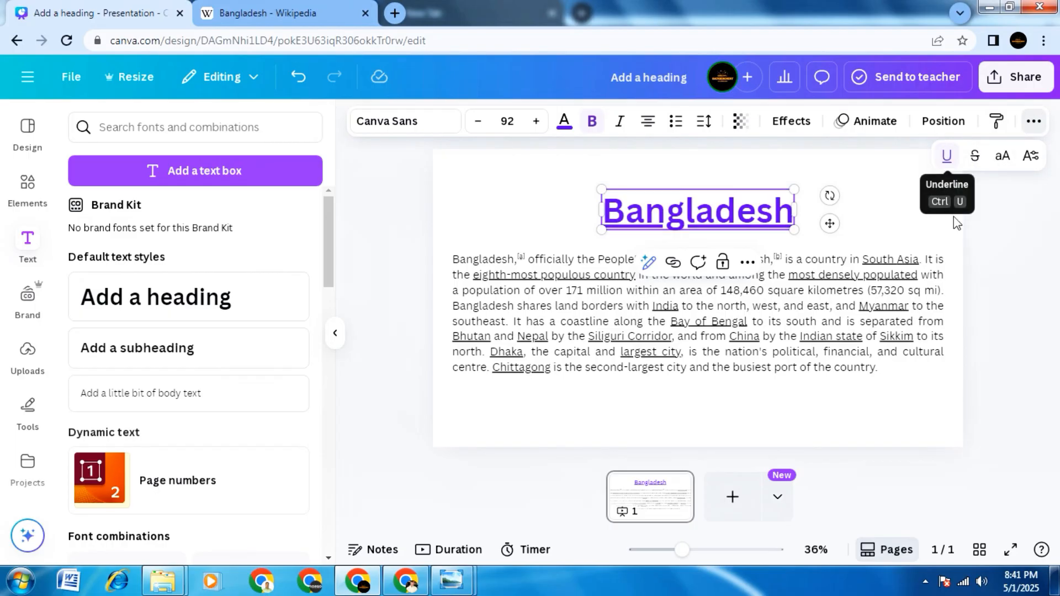
left_click(998, 232)
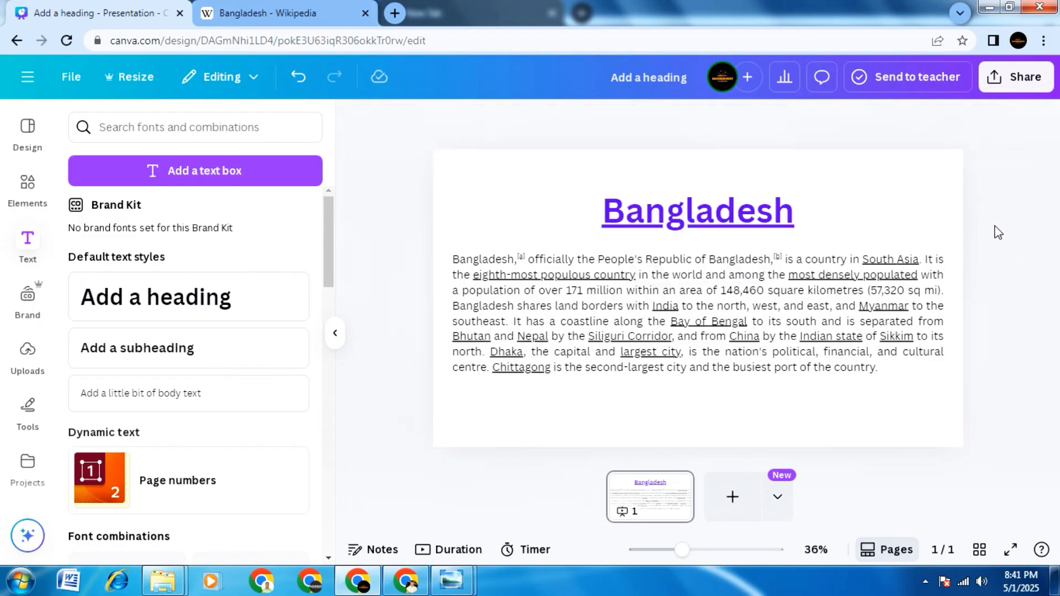
Remove the underline from the Bangladesh heading and try strikethrough on it, turning it off again
left_click(711, 209)
double_click(711, 209)
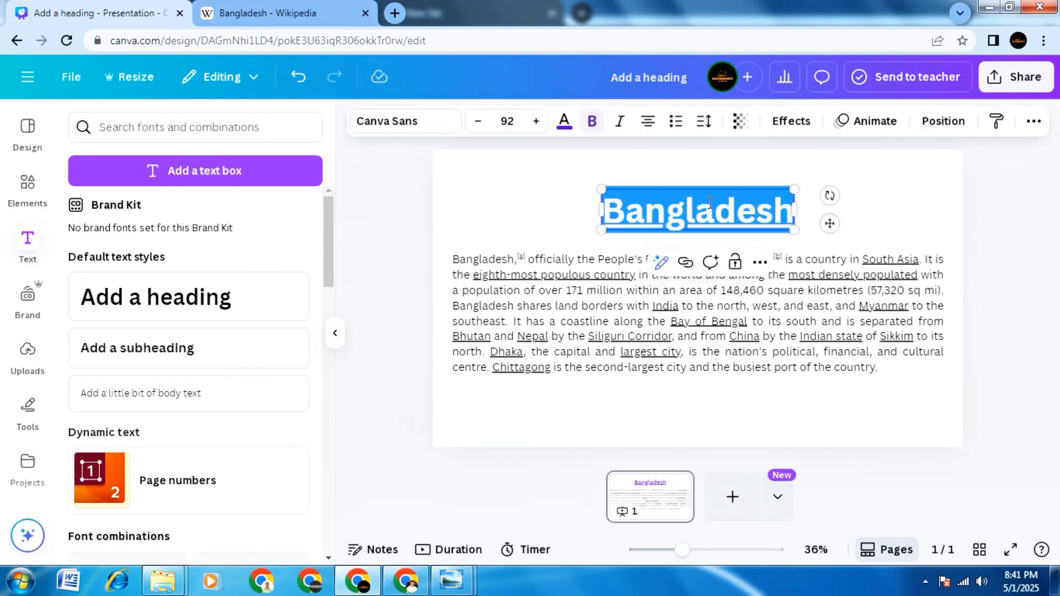
left_click(1033, 122)
left_click(946, 160)
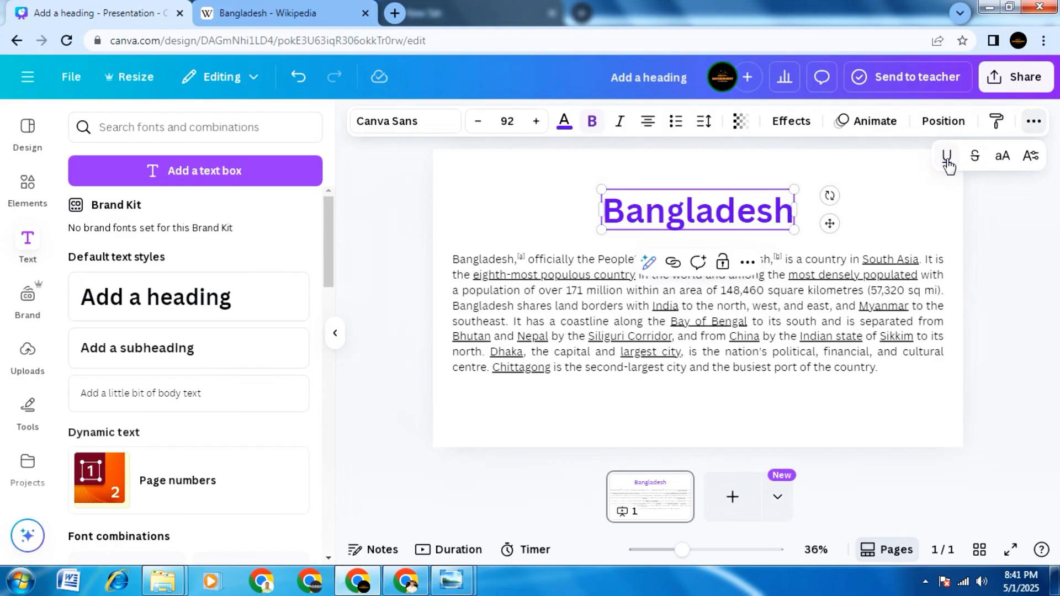
left_click(976, 159)
left_click(976, 159)
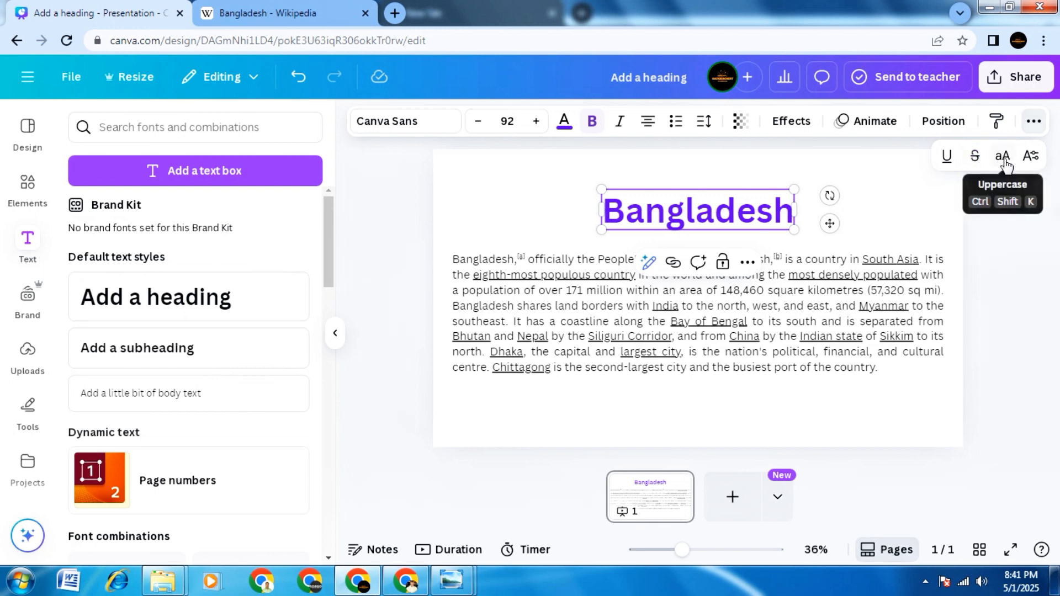
Toggle the uppercase option on the heading, leaving it set to all capitals
left_click(1004, 161)
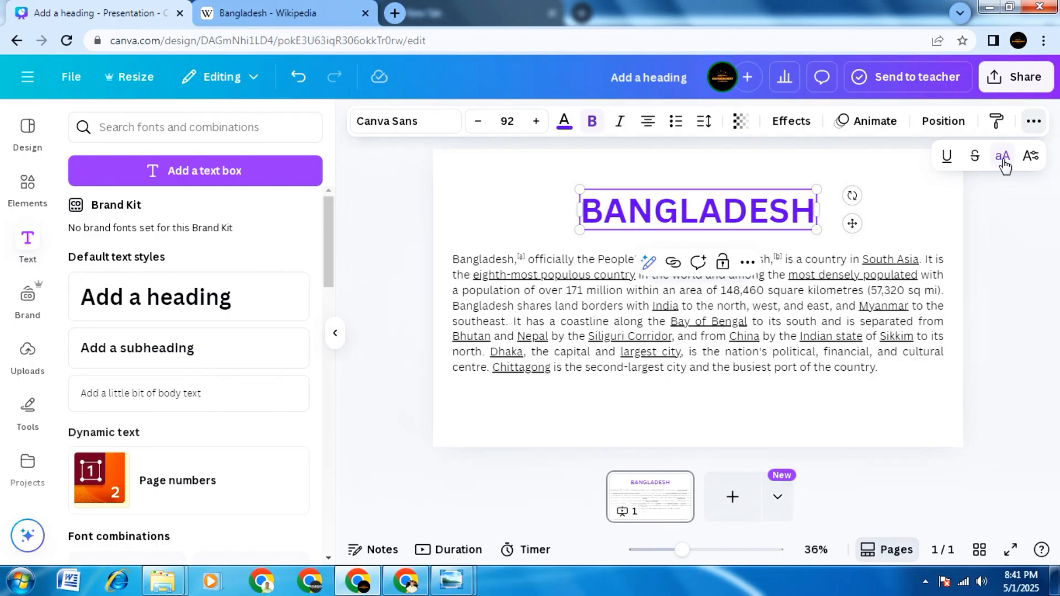
left_click(1003, 161)
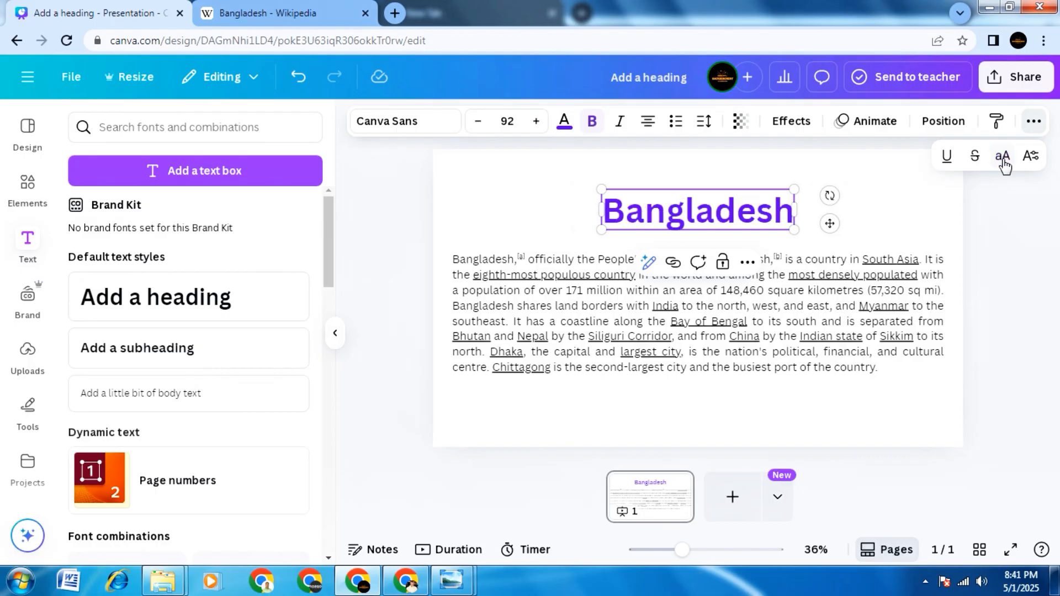
left_click(1003, 162)
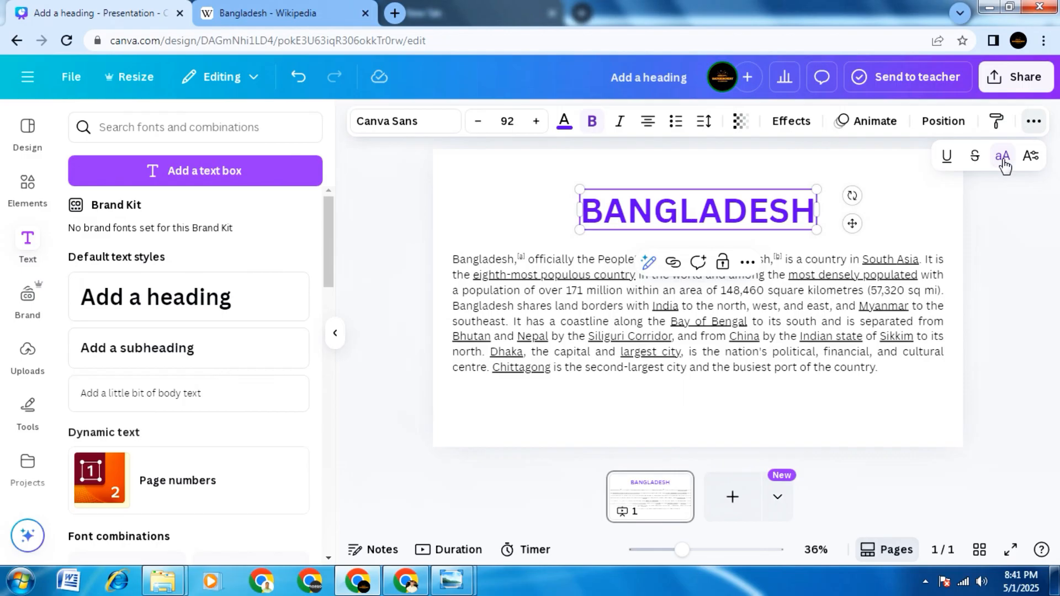
Try the superscript and subscript text positions on the uppercase heading
left_click(1037, 161)
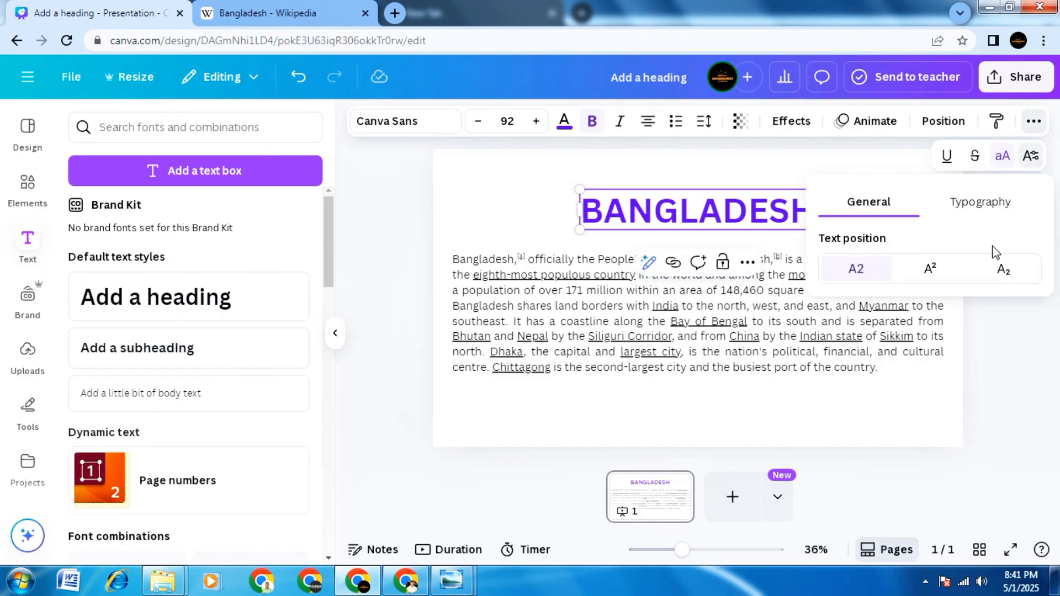
left_click(930, 272)
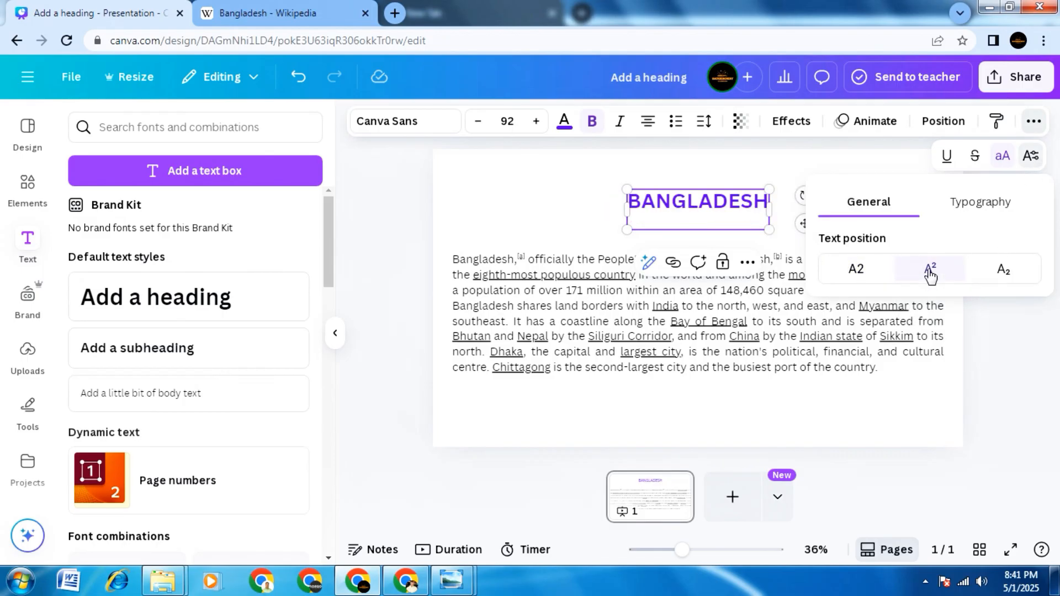
left_click(856, 269)
left_click(1003, 274)
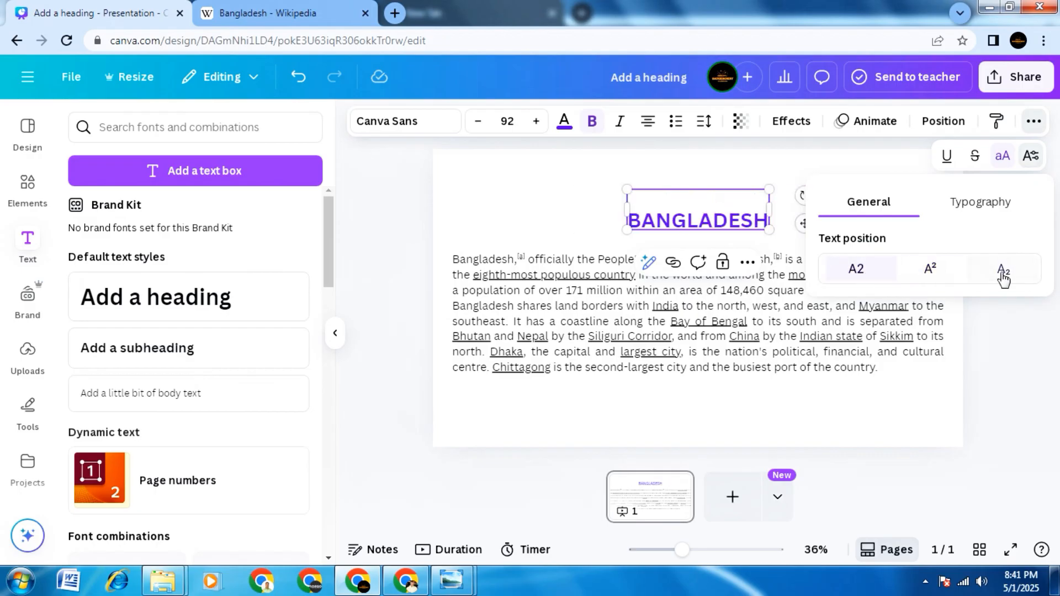
Check the heading's kerning and ligature options, and switch its text position to superscript and back to normal
left_click(994, 204)
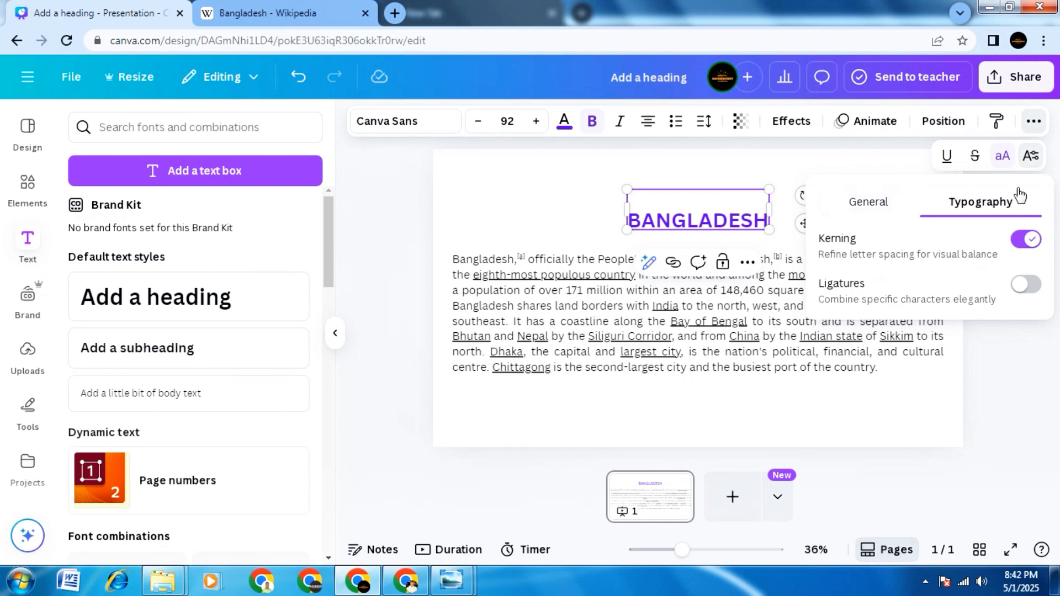
left_click(1029, 163)
left_click(1030, 164)
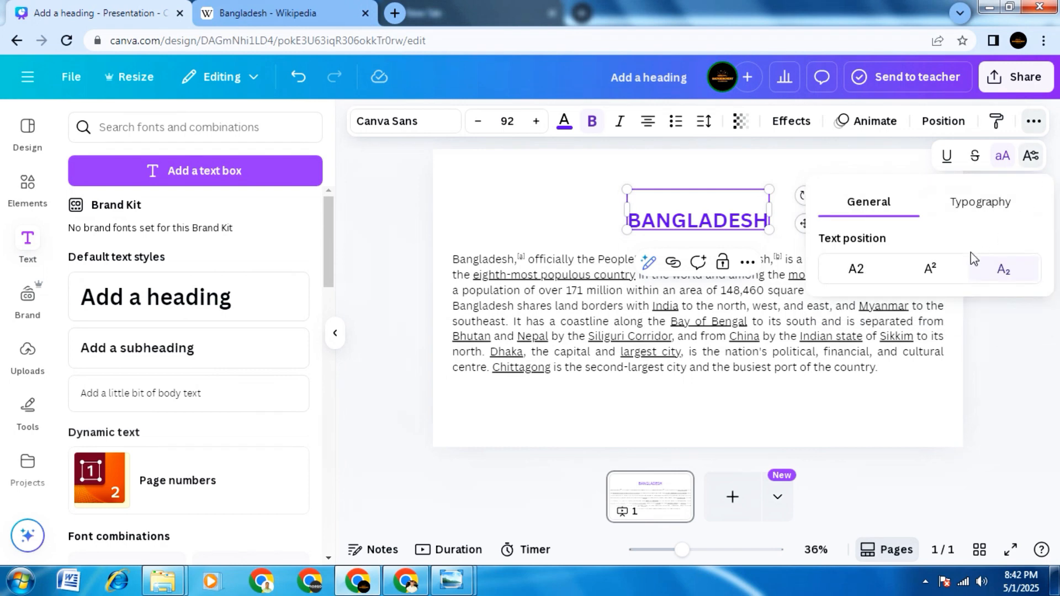
left_click(931, 271)
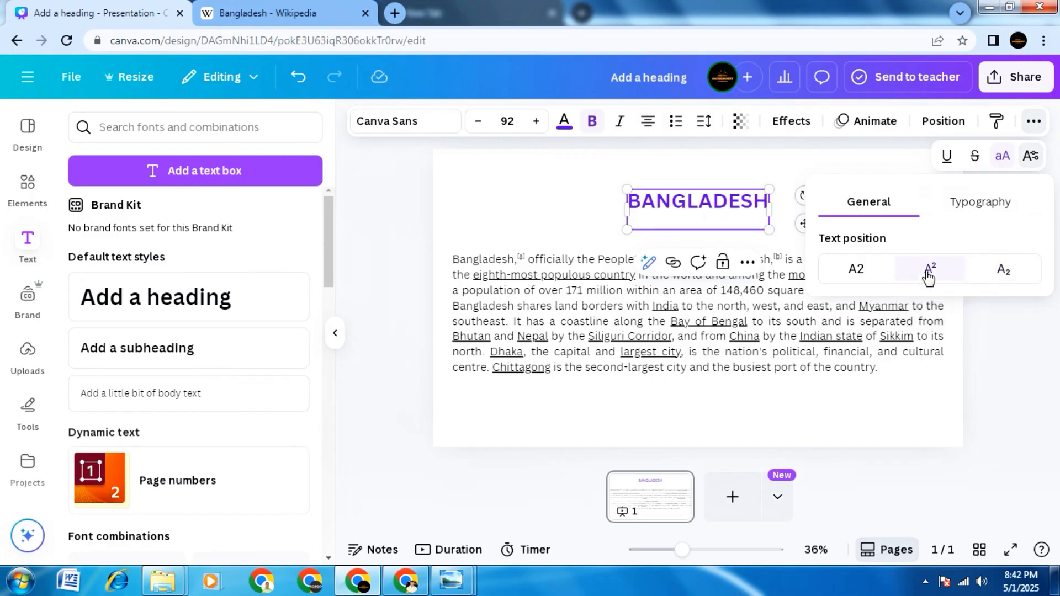
left_click(869, 276)
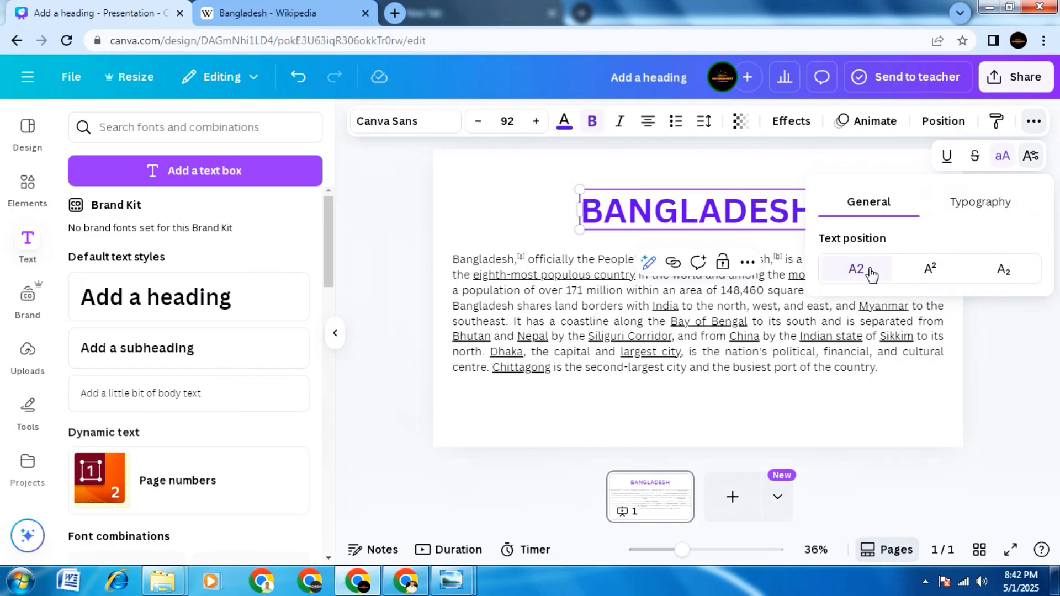
Apply superscript to the heading once more, reset its text position to normal, and deselect it
left_click(925, 268)
left_click(763, 210)
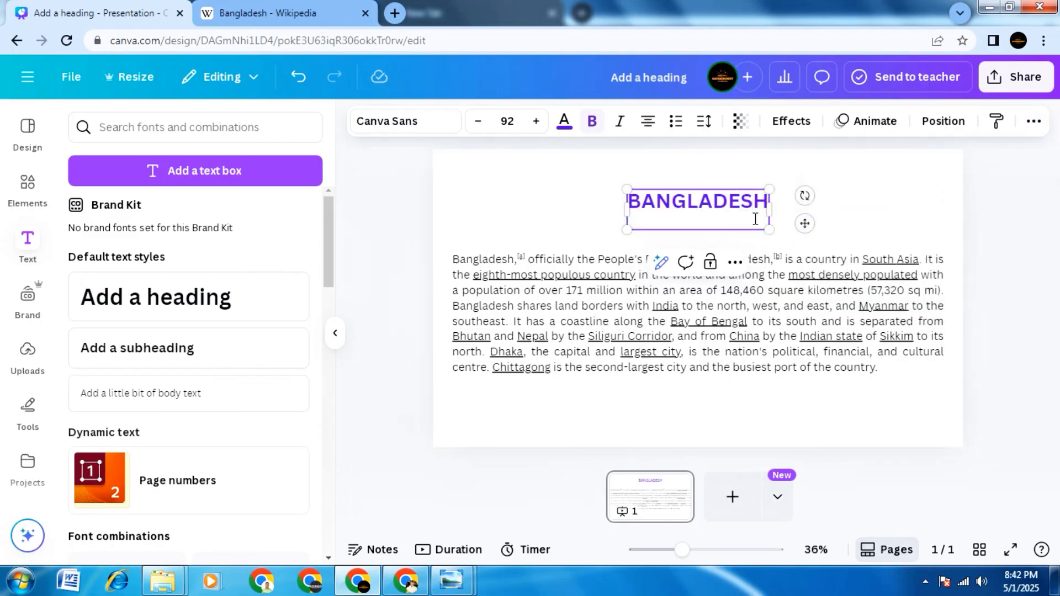
left_click(1030, 123)
double_click(761, 208)
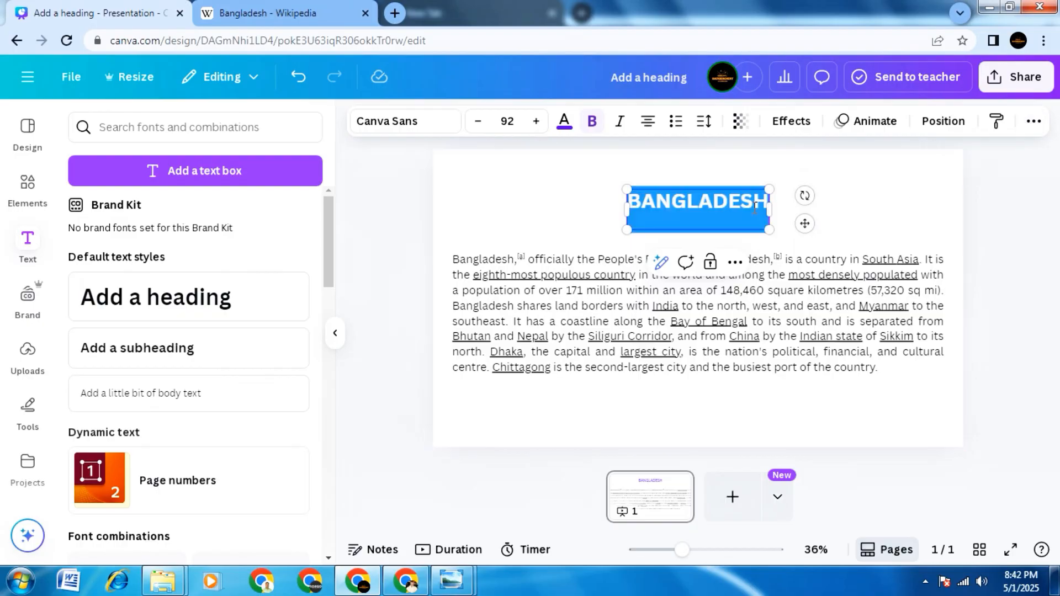
left_click(1032, 123)
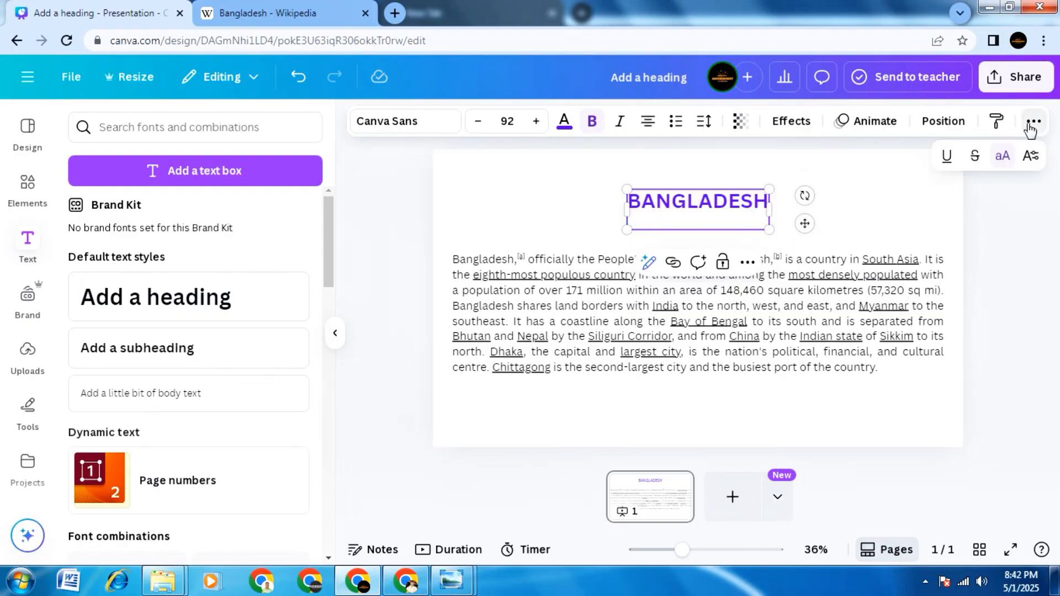
left_click(1029, 159)
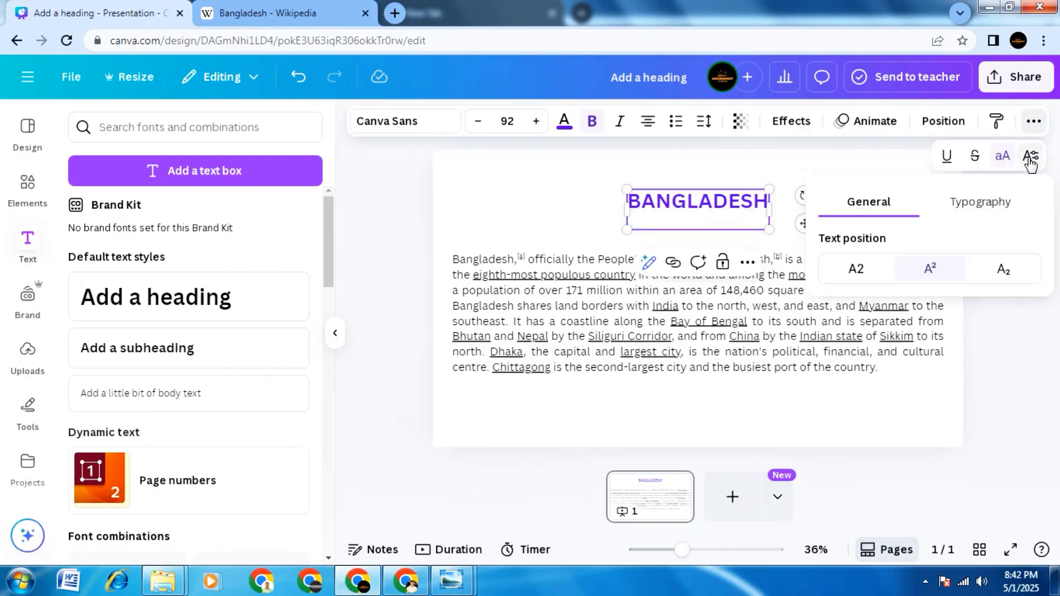
left_click(855, 270)
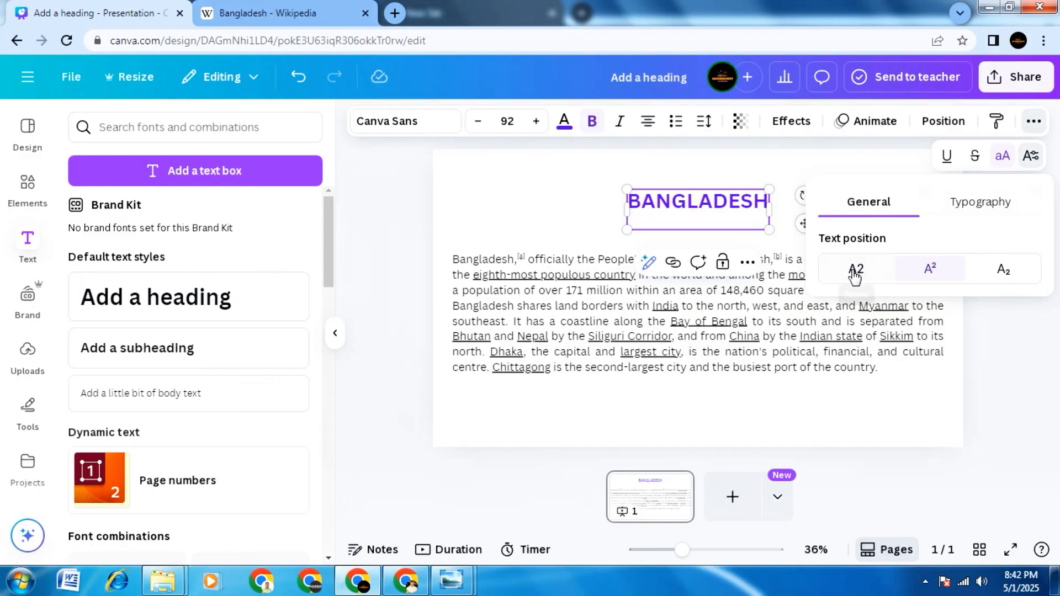
left_click(985, 328)
left_click(986, 326)
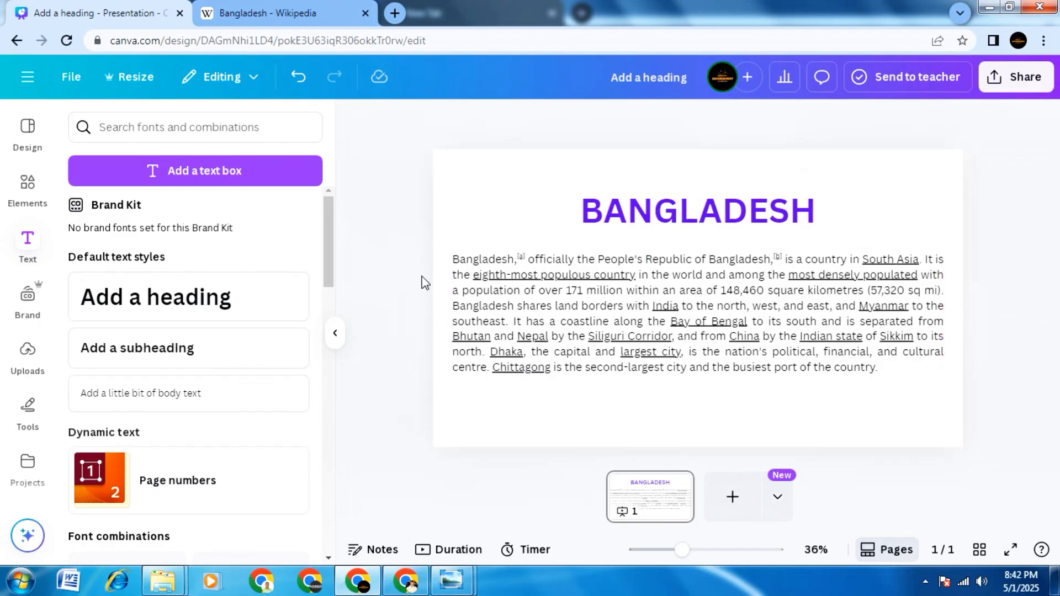
Try several solid grey shades as the slide background, ending on the light grey one
left_click(466, 202)
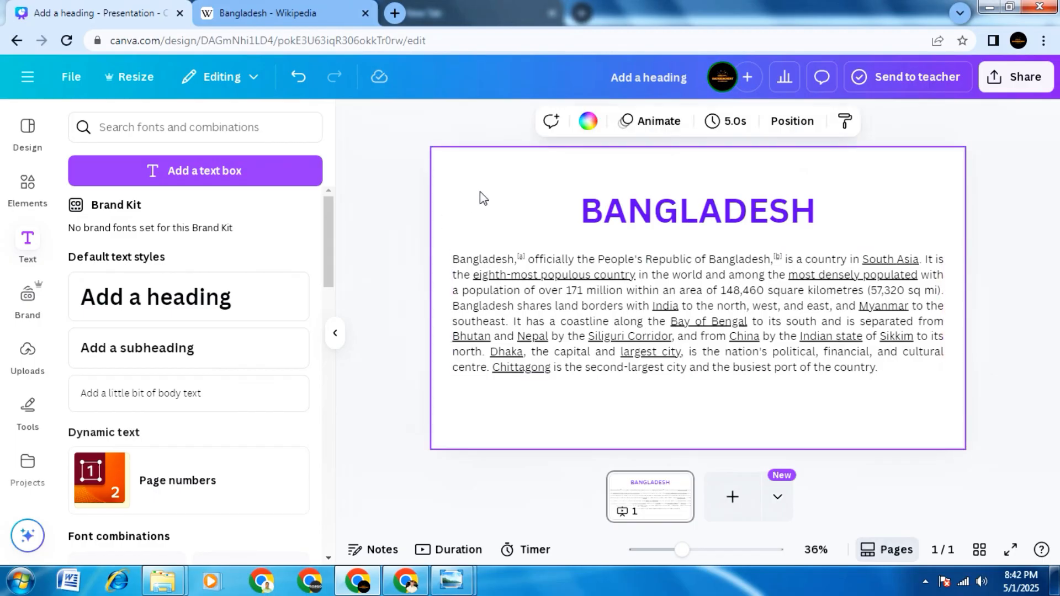
left_click(588, 121)
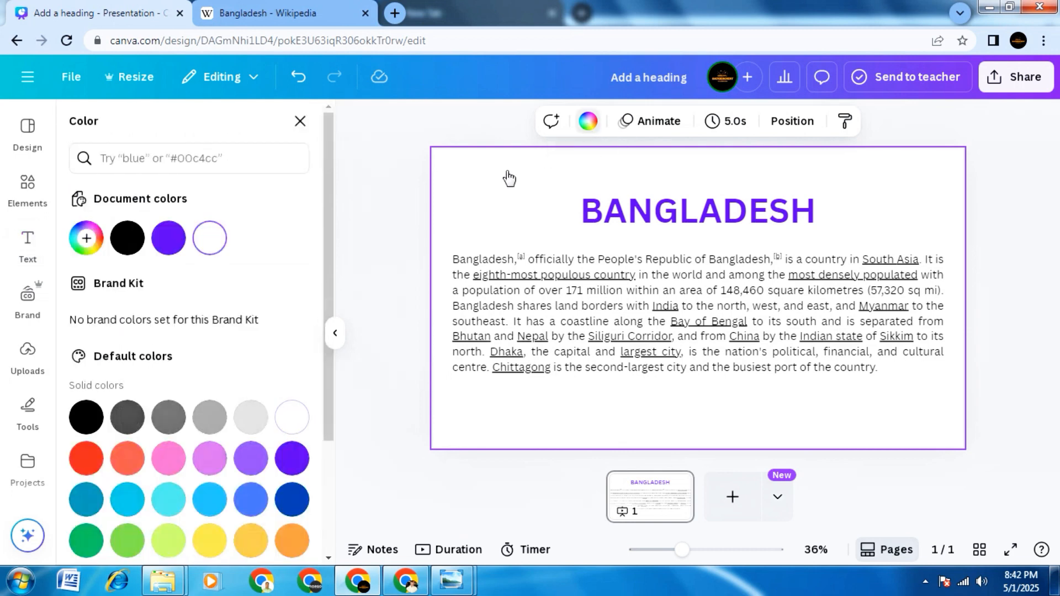
left_click(213, 420)
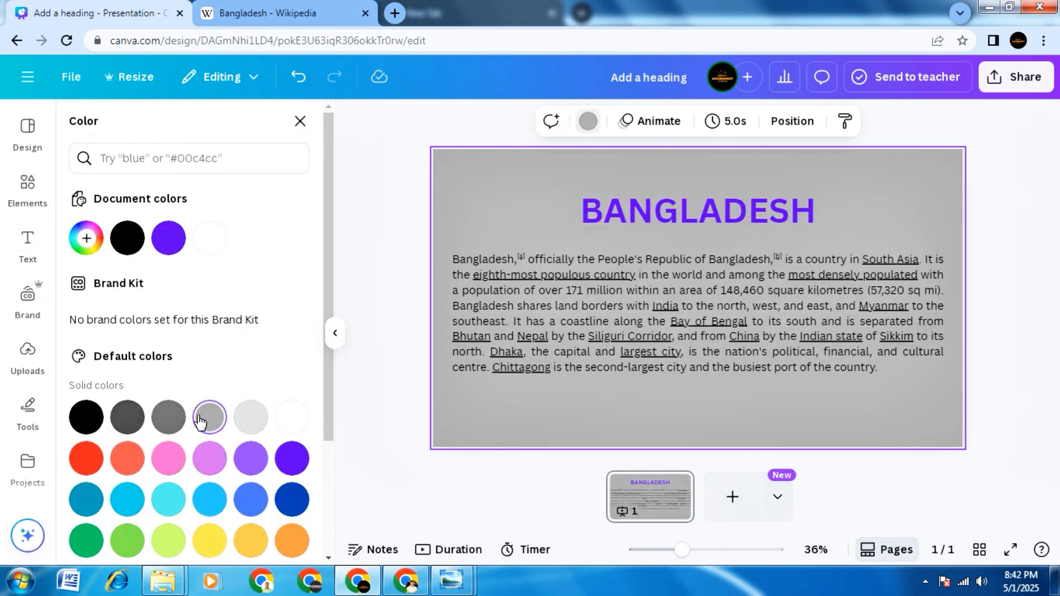
left_click(171, 419)
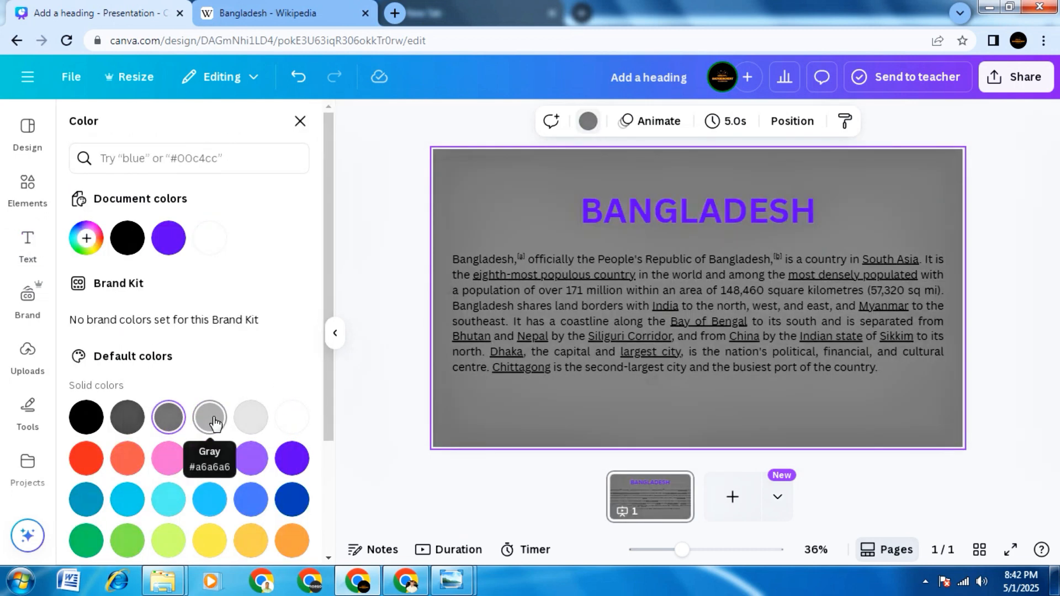
left_click(212, 425)
left_click(252, 425)
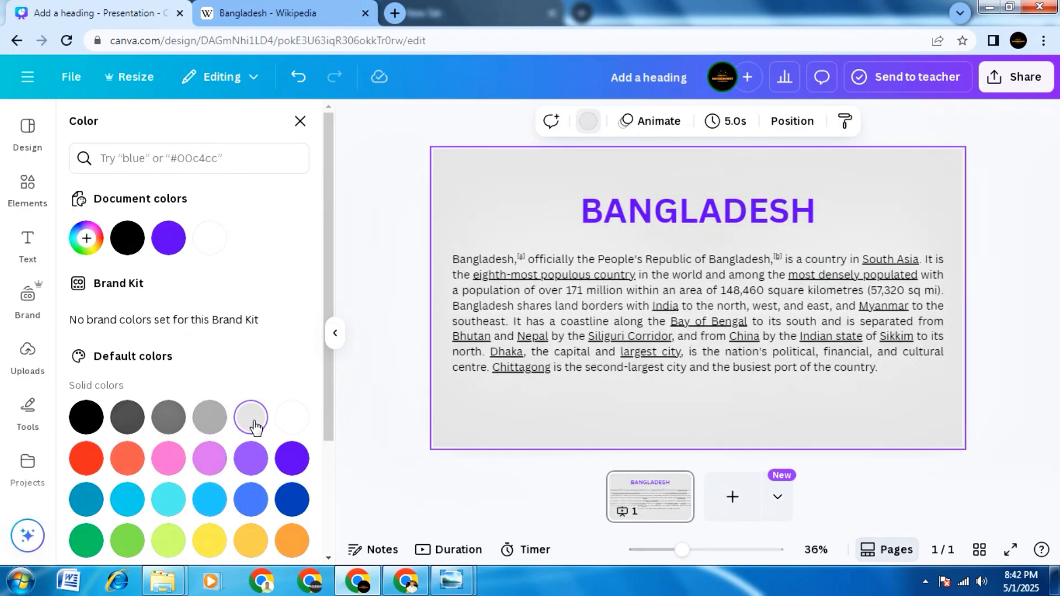
left_click(371, 283)
Set the slide background colour to black
left_click(470, 219)
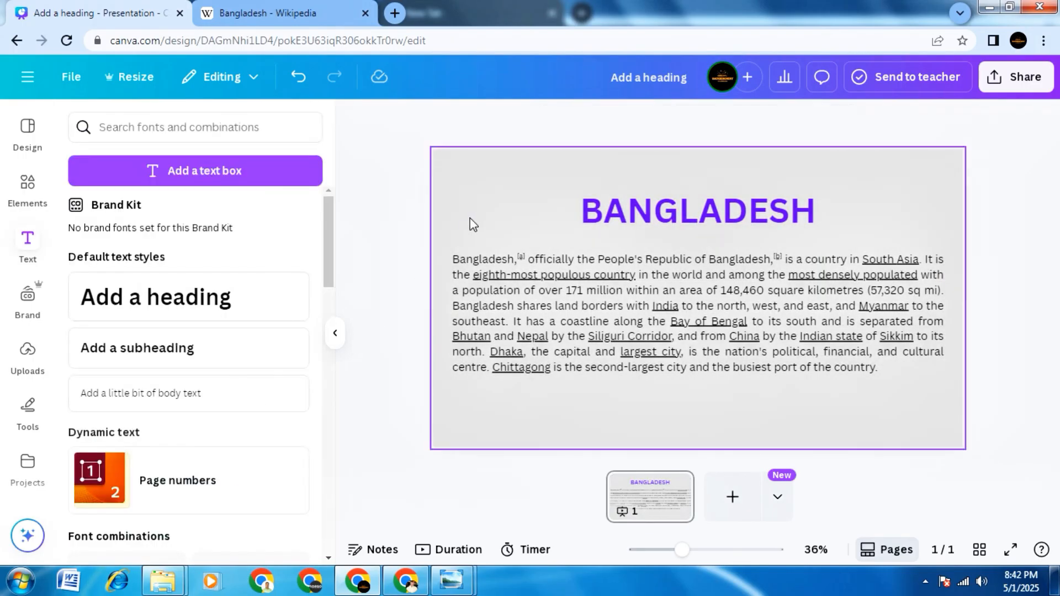
left_click(589, 121)
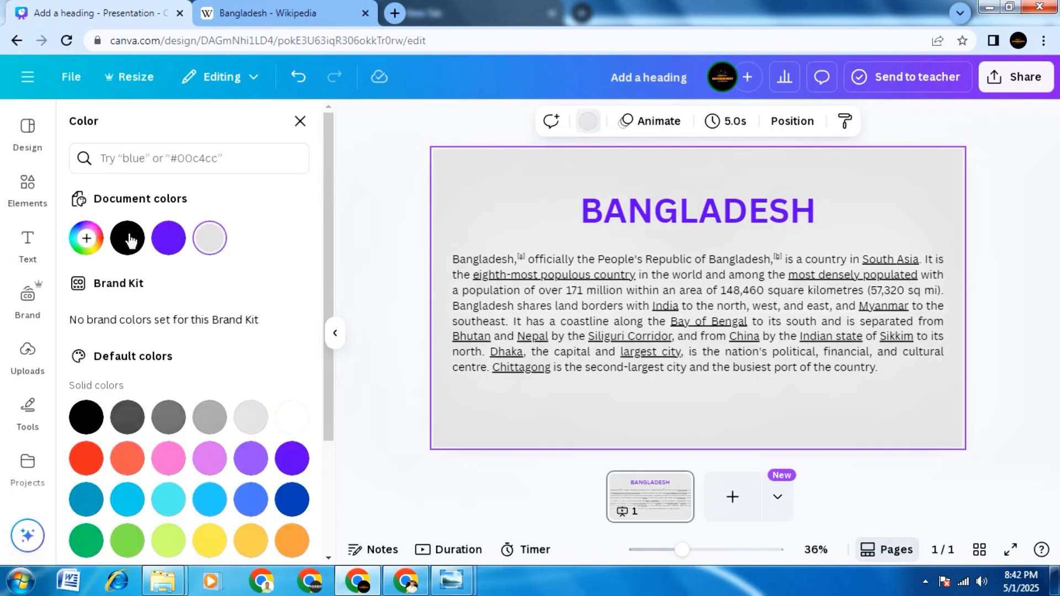
left_click(127, 238)
left_click(340, 257)
Change the text colour of the entire Bangladesh paragraph to white
type("Bangladesh,[a] officially the People's Republic of Bangladesh,[b] is a country in South Asia. It is the eighth-most populous country in the world and among the most densely populated with a population of over 171 million within an area of 148,460 square kilometres (57,320 sq mi). Bangladesh shares land borders with India to the north, west, and east, and Myanmar to the southeast. It has a coastline along the Bay of Bengal to its south and is separated from Bhutan and Nepal by the Siliguri Corridor, and from China by the Indian state of Sikkim to its north. Dhaka, the capital and largest city, is the nation's political, financial, and cultural centre. Chittagong is the second-largest city and the busiest port of the country.")
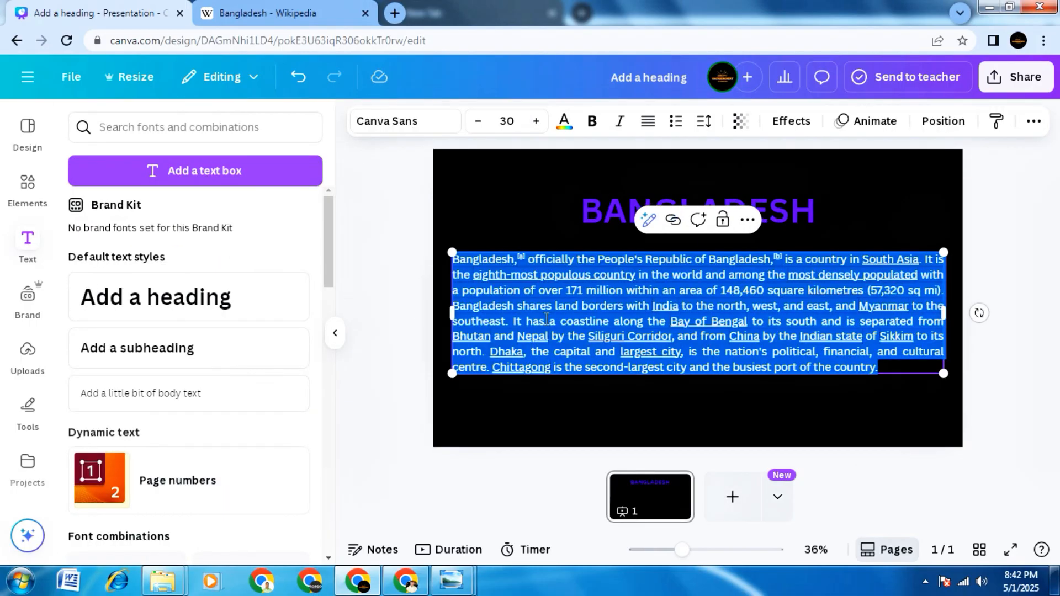
left_click(564, 121)
left_click(292, 417)
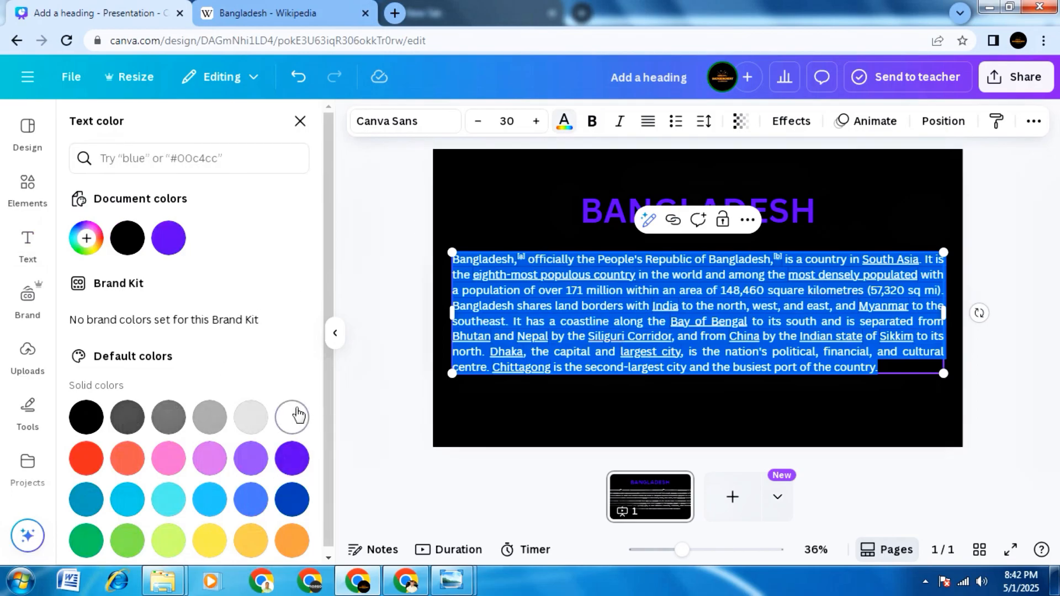
Deselect the paragraph and change the text colour of the BANGLADESH heading to white
left_click(382, 287)
left_click(382, 287)
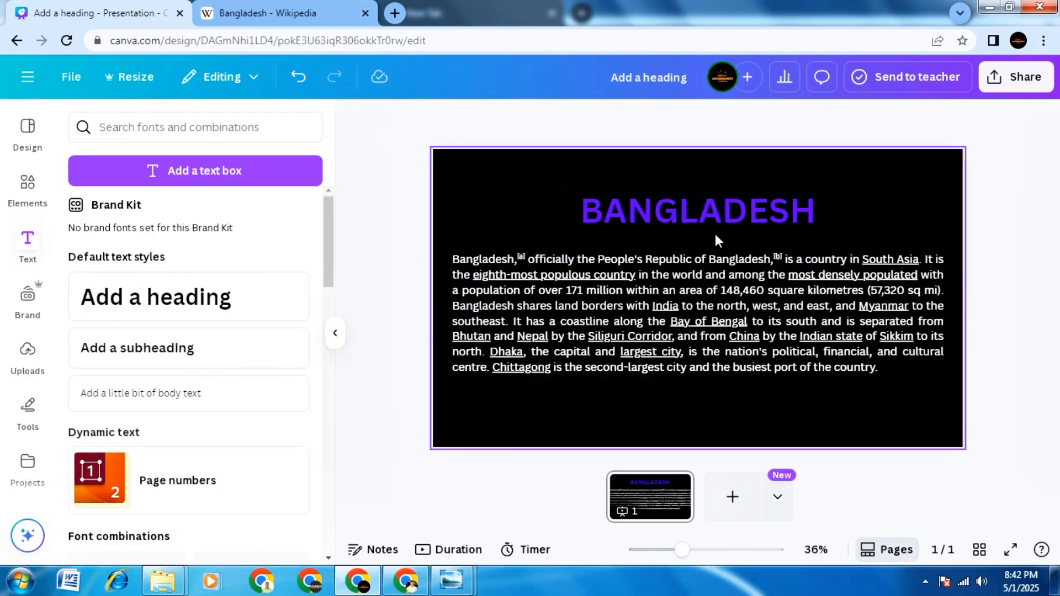
left_click(734, 208)
double_click(733, 209)
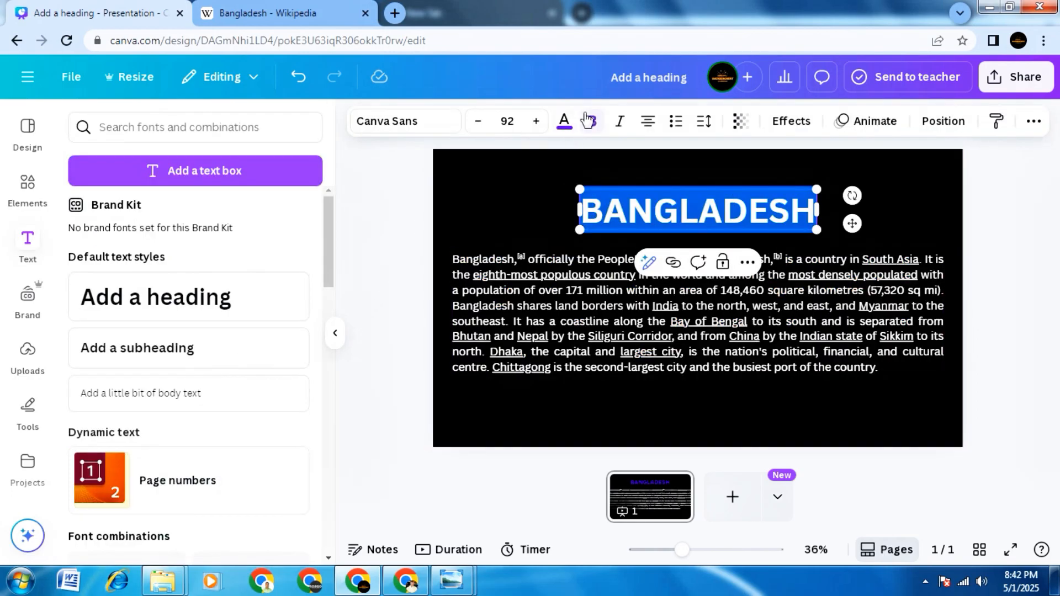
left_click(563, 121)
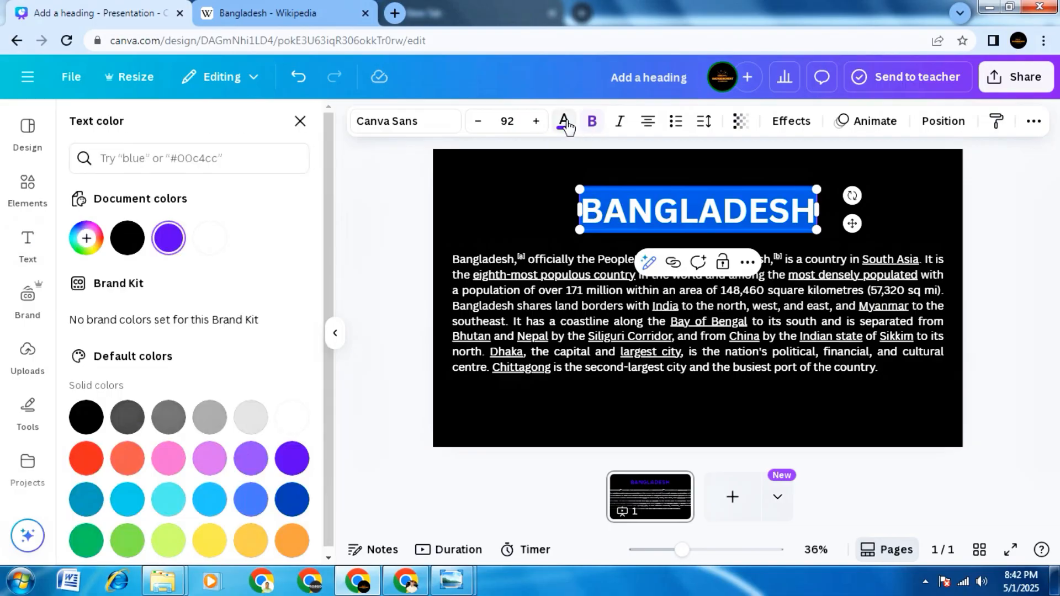
left_click(298, 413)
left_click(394, 327)
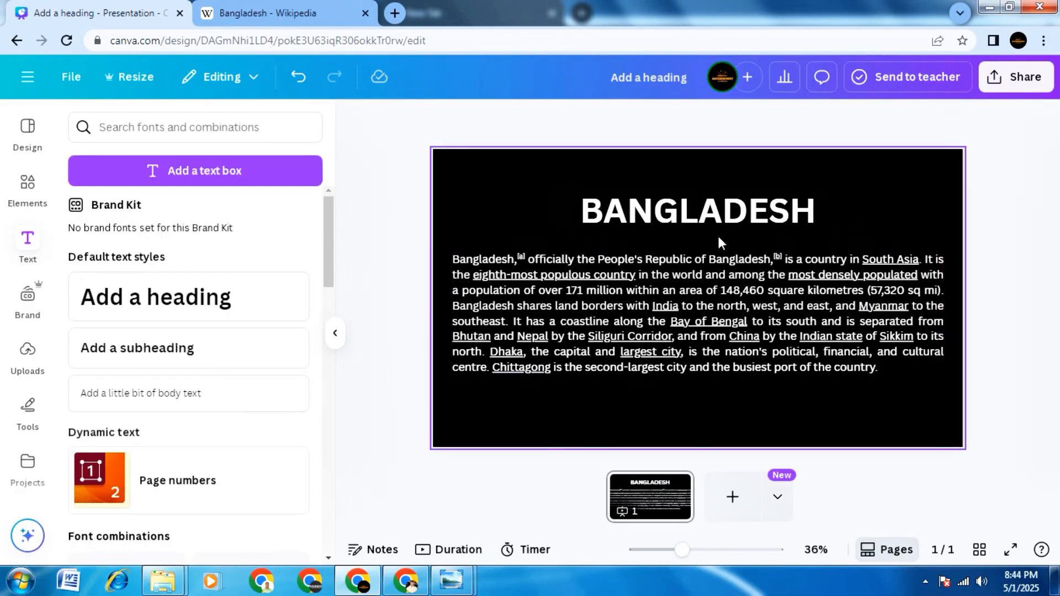
Change the font of the BANGLADESH heading to Ahsing from the recently used fonts and deselect it
left_click(729, 218)
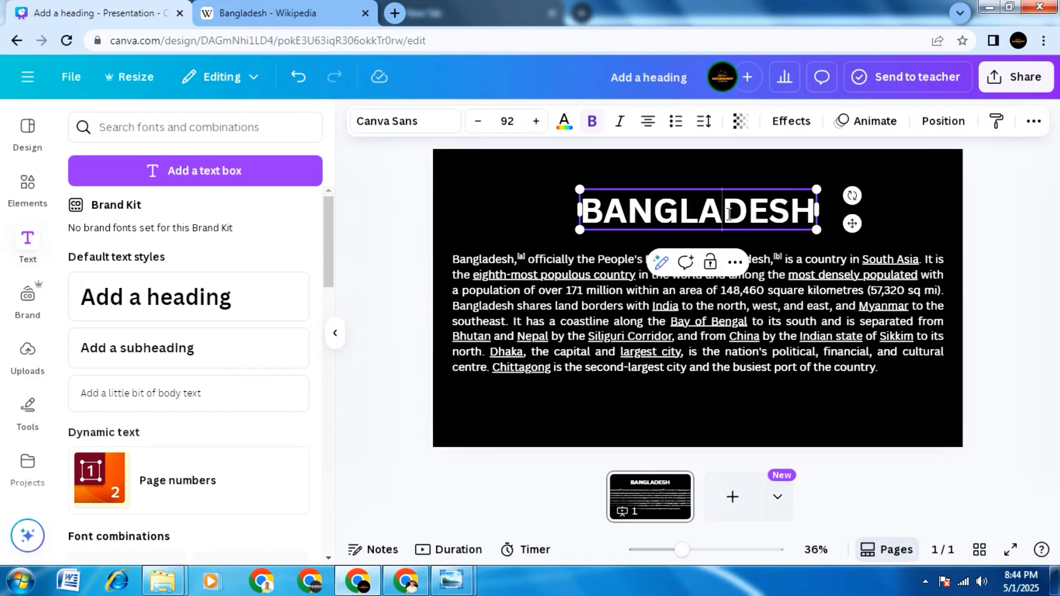
double_click(729, 216)
left_click(409, 123)
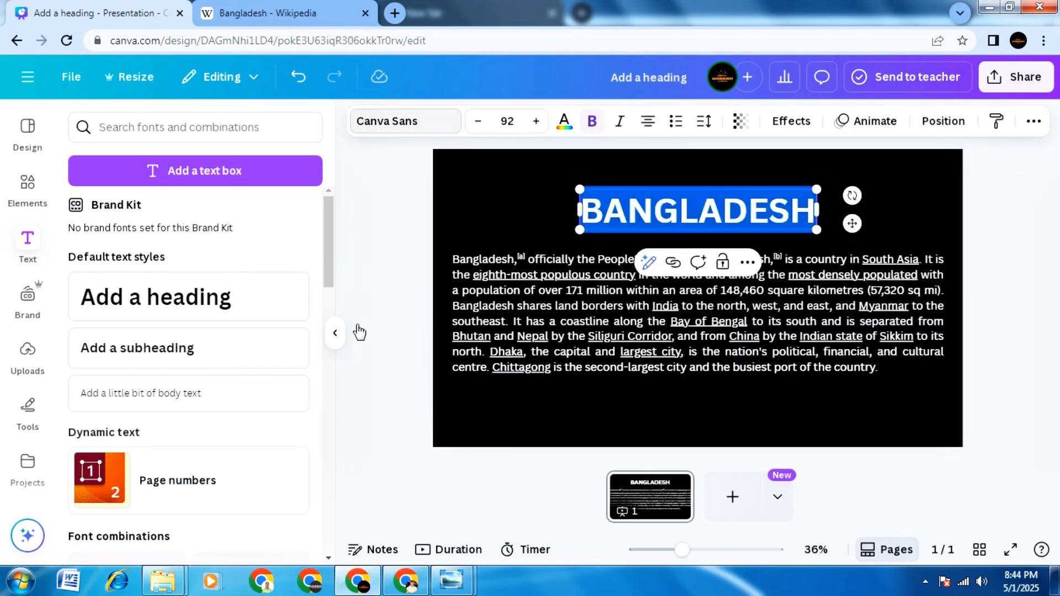
scroll(192, 360, "down", 4)
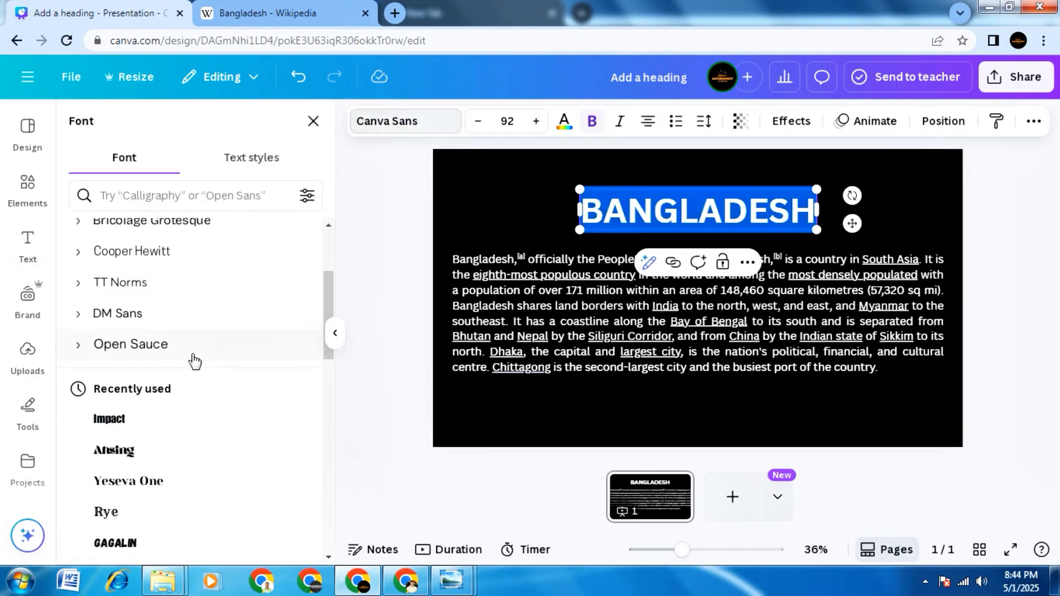
left_click(122, 376)
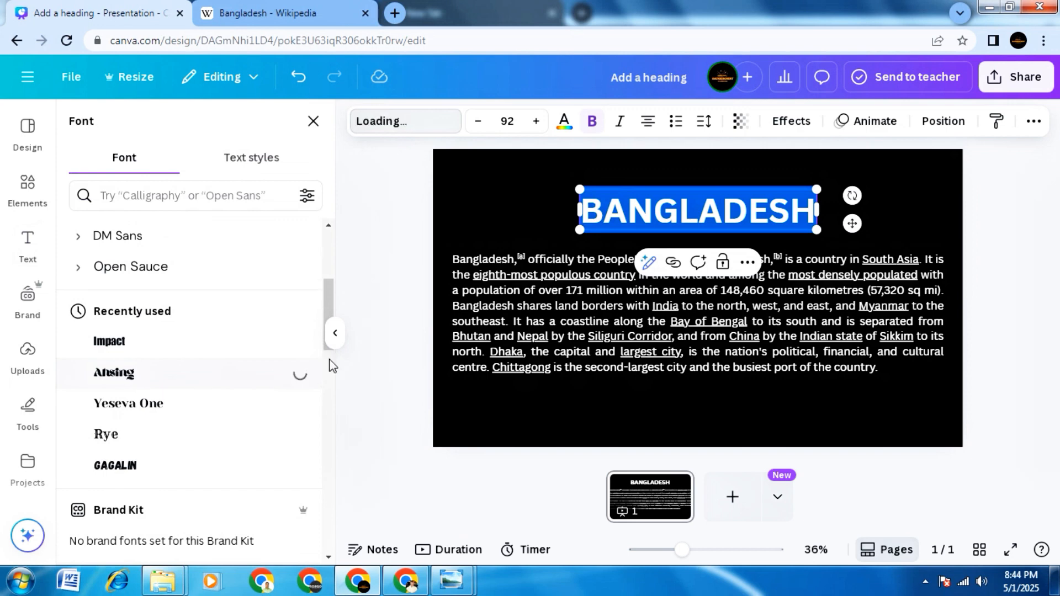
left_click(393, 287)
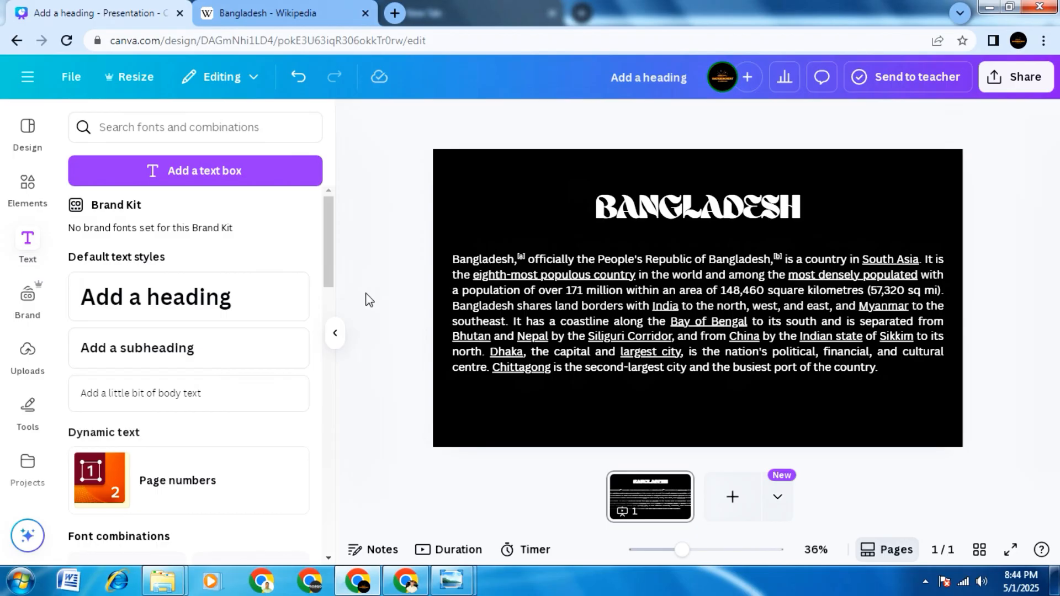
Set the slide background colour to white
left_click(504, 217)
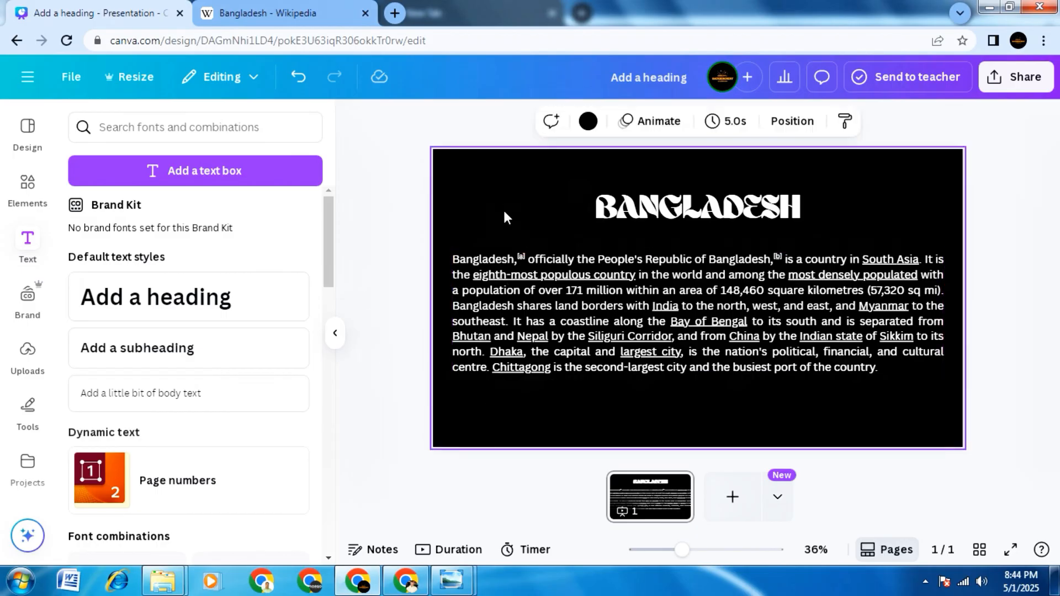
left_click(588, 121)
left_click(293, 417)
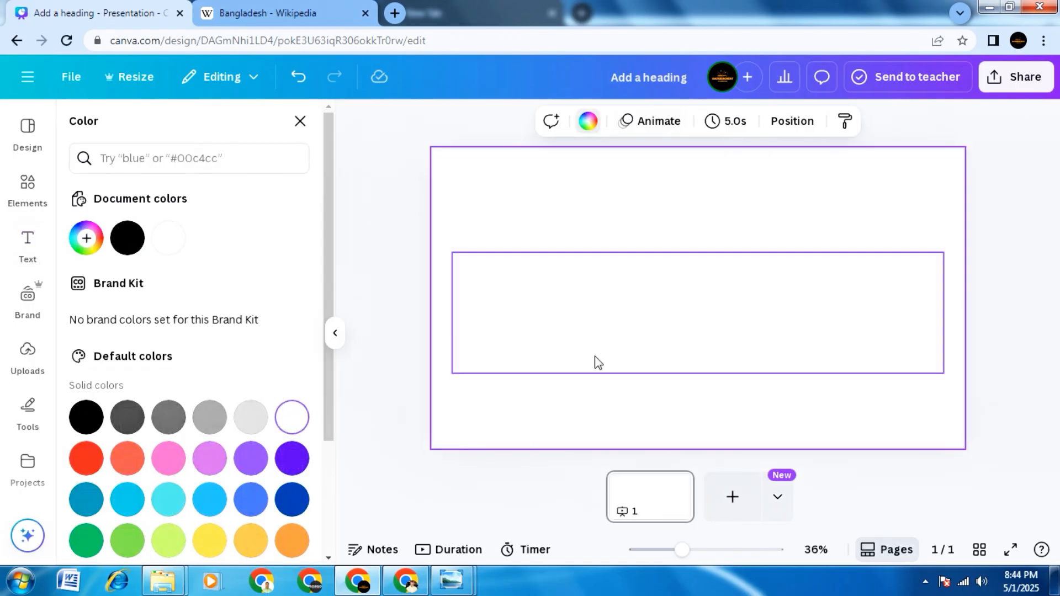